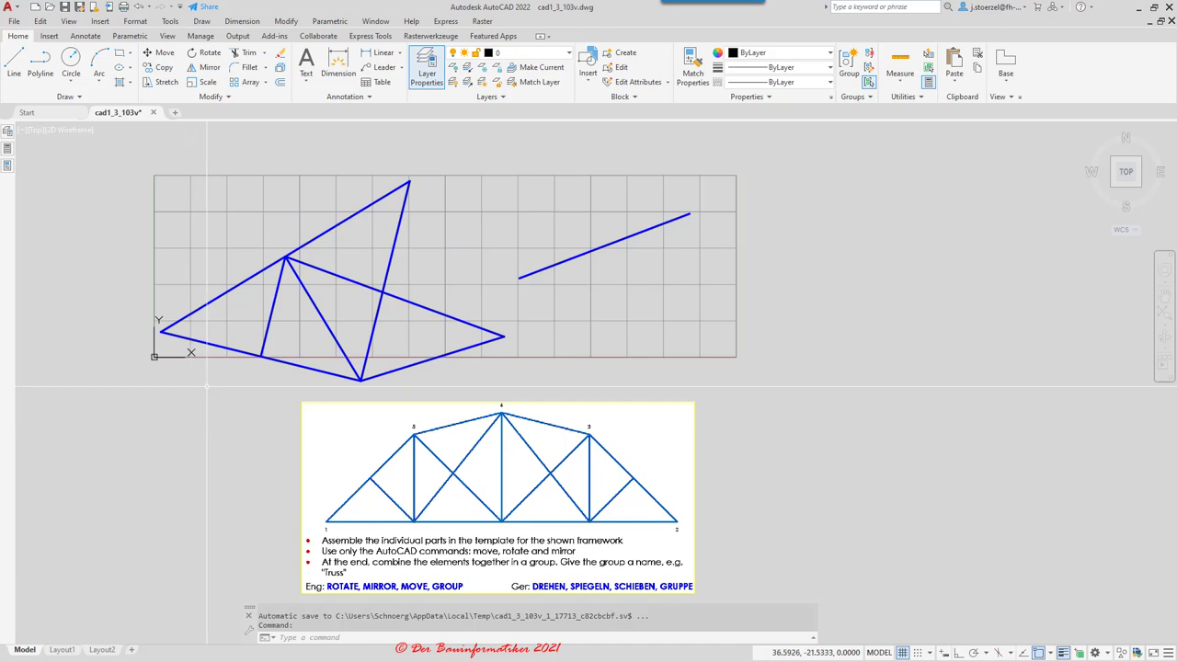
- Move the left truss part so that its leftmost corner sits at the origin 0,0
middle_click_drag(195, 355, 254, 421)
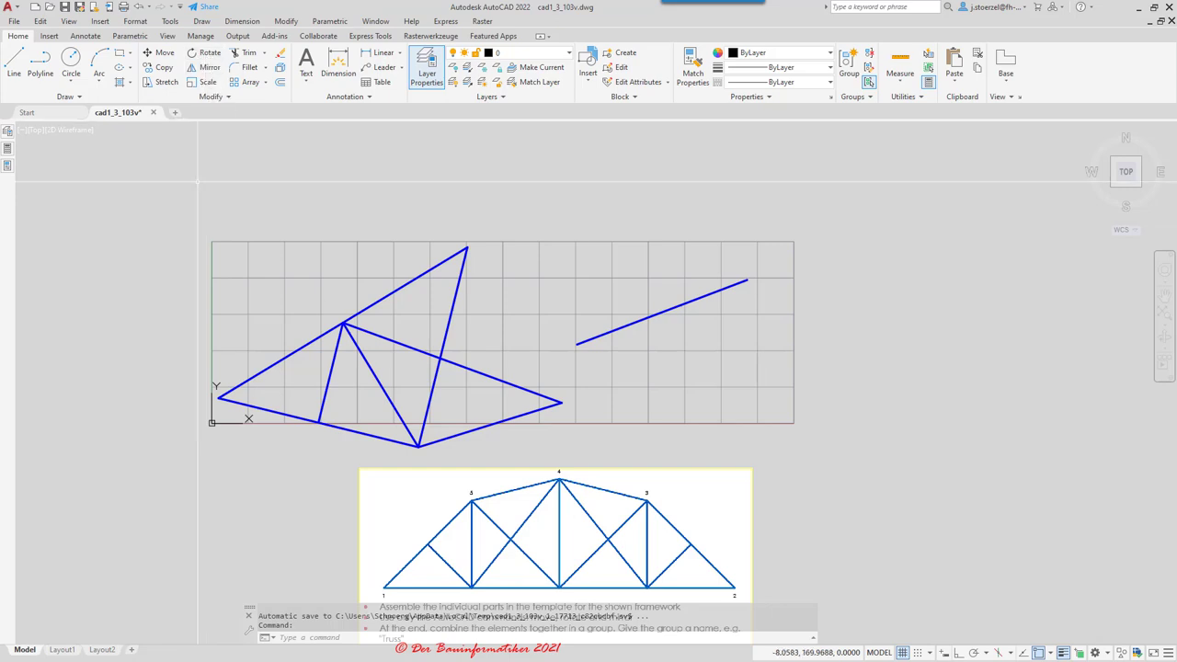
left_click(348, 317)
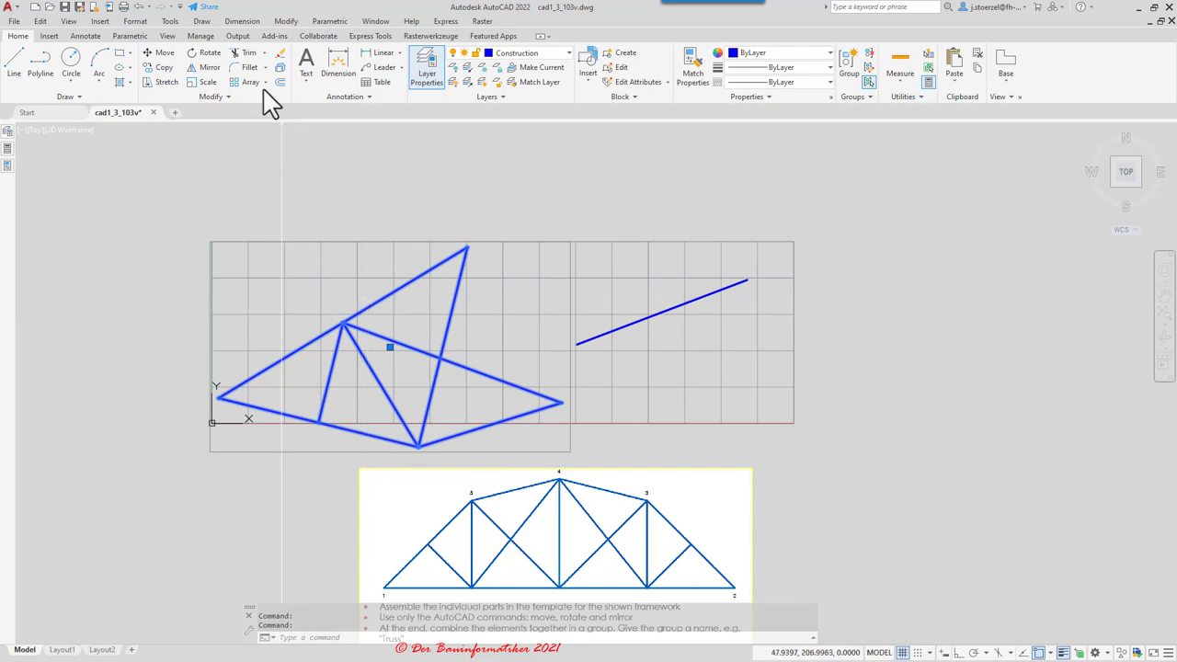
left_click(160, 53)
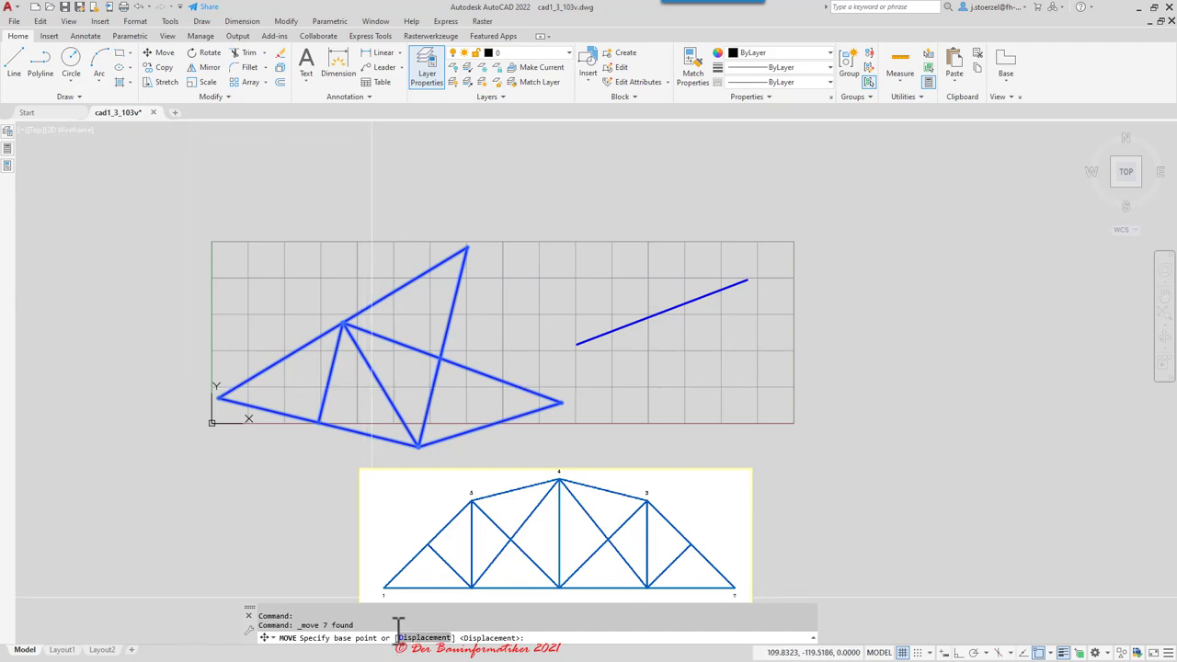
left_click(1049, 653)
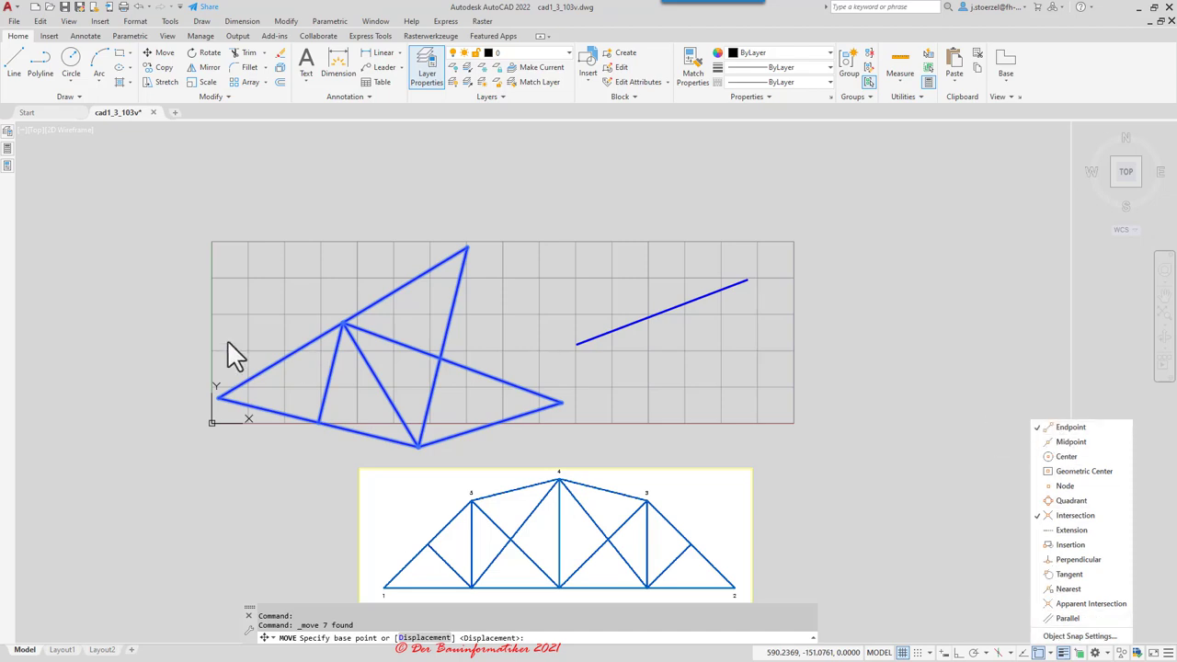
left_click(191, 131)
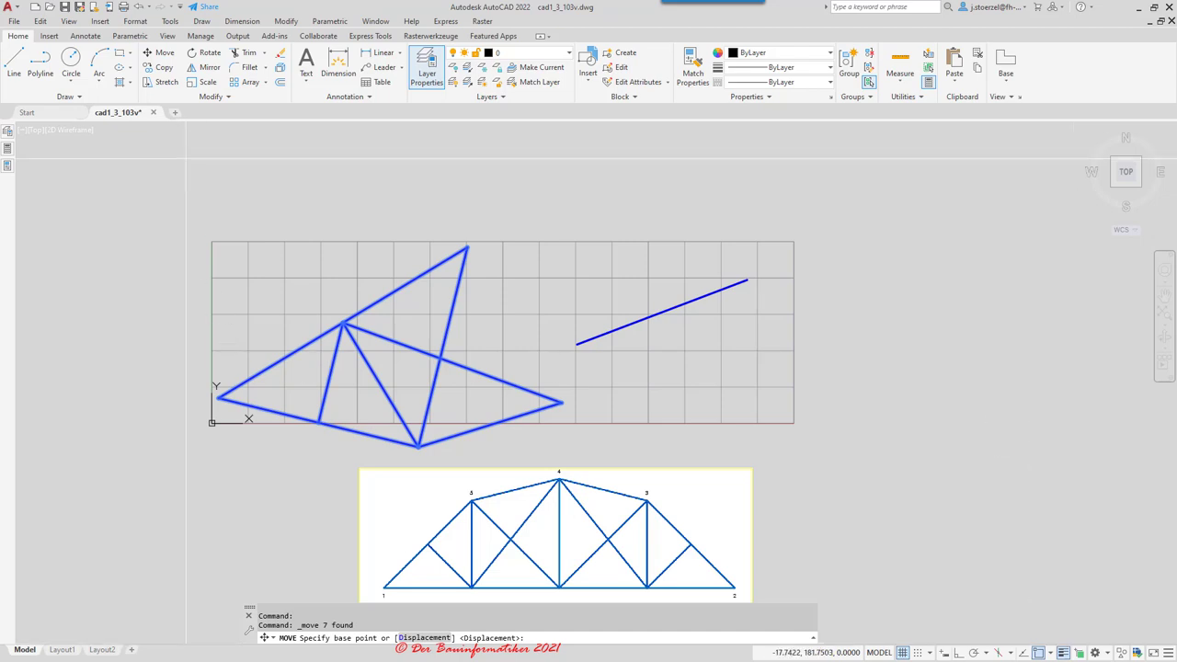
left_click(218, 397)
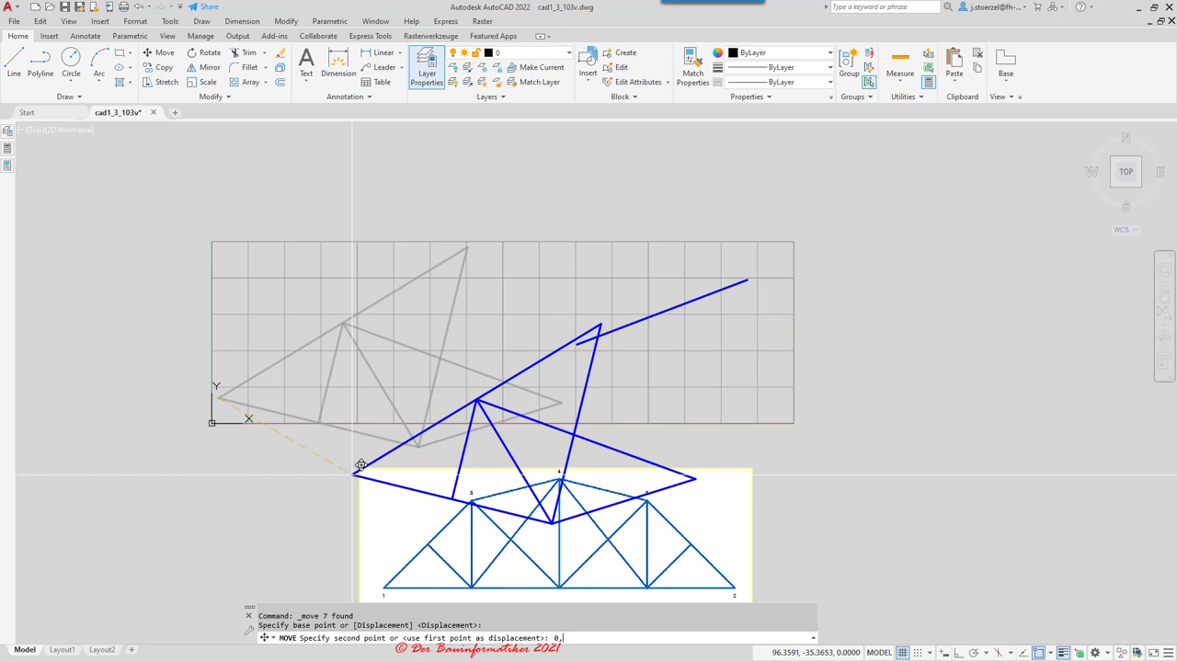
key("Return")
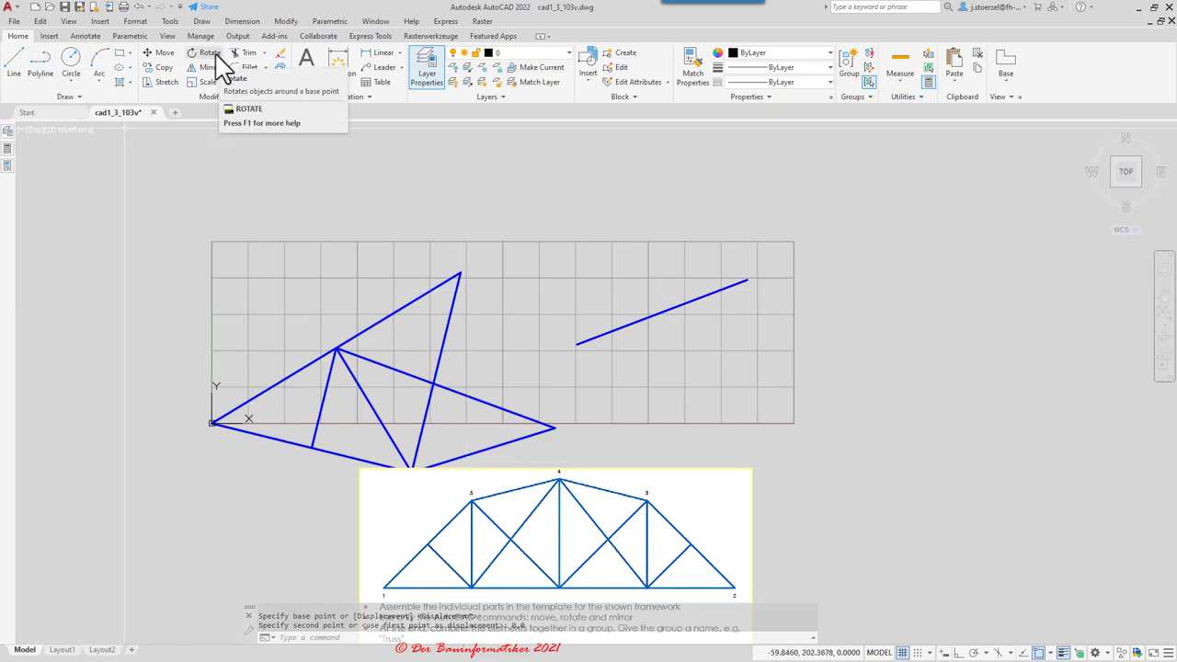
- Rotate the truss part about the origin by reference, aligning its edge toward the upper corner with the positive X axis using Ortho mode
left_click(215, 55)
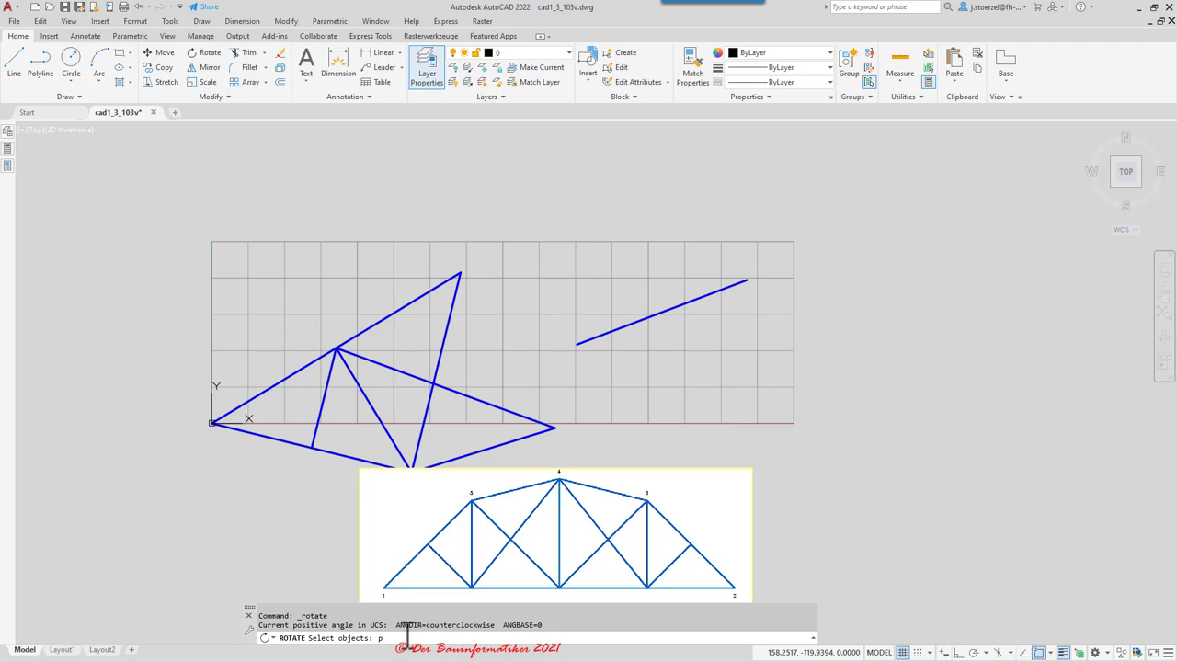
key("Return")
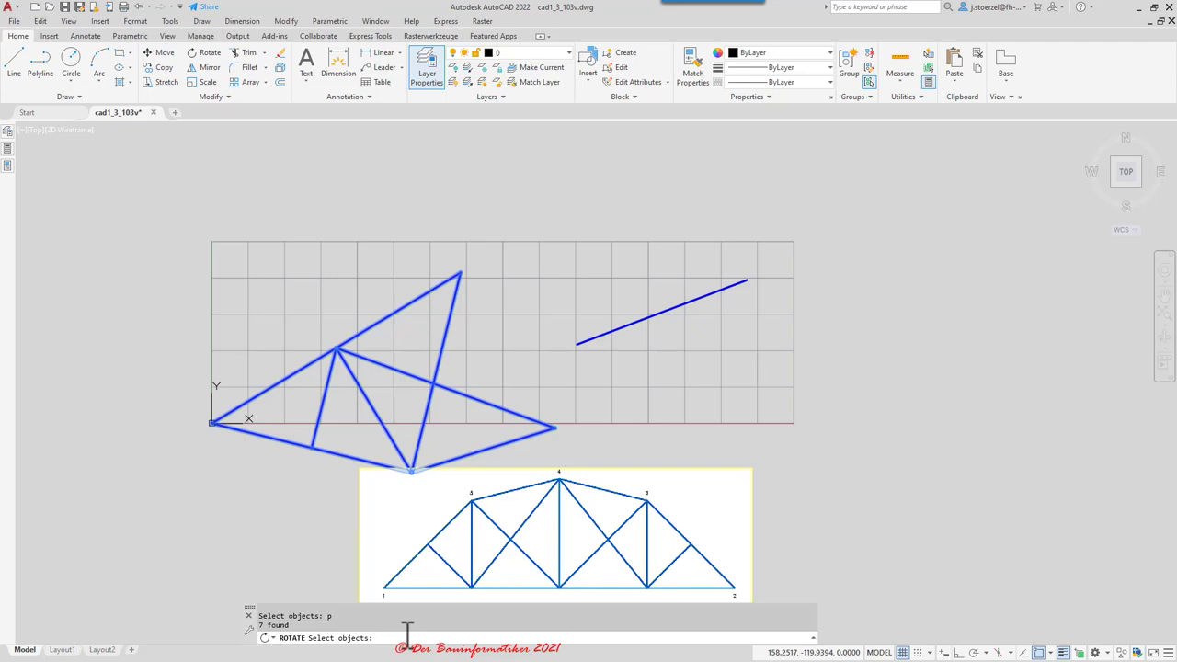
key("Return")
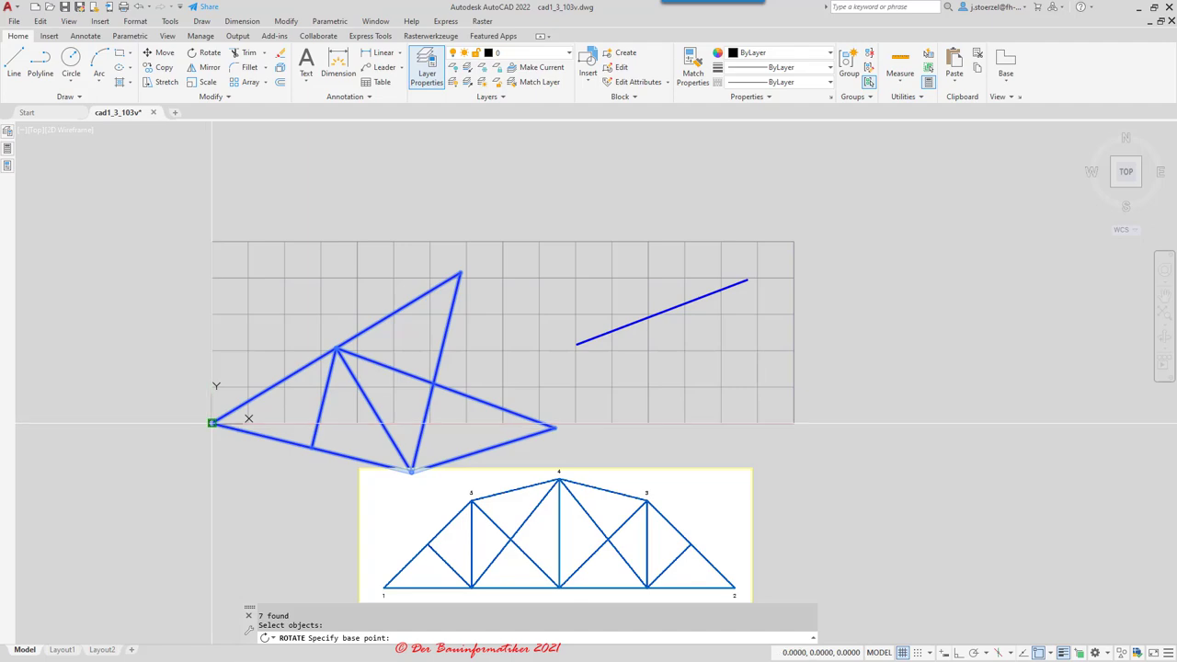
left_click(211, 422)
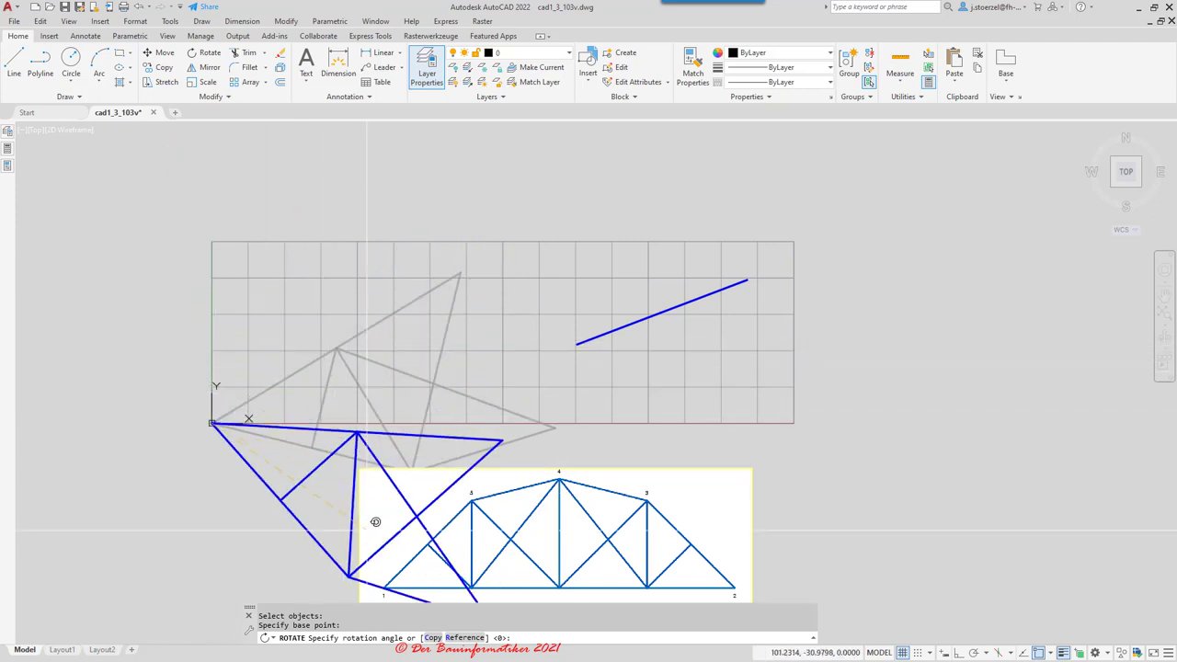
left_click(464, 637)
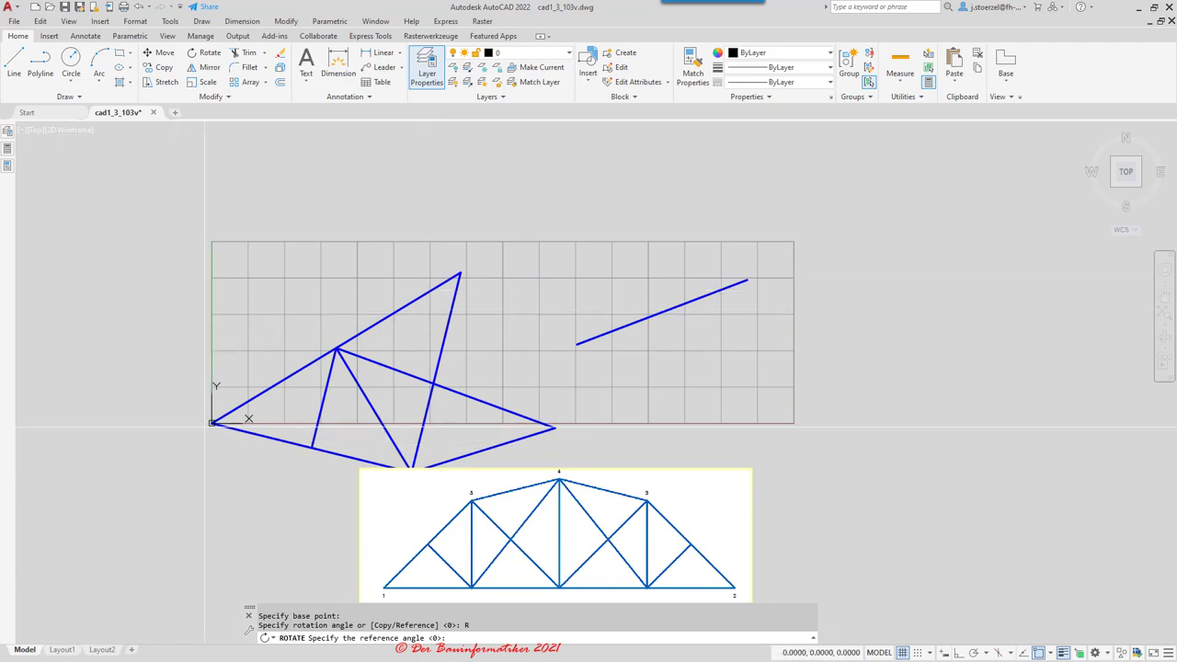
left_click(212, 422)
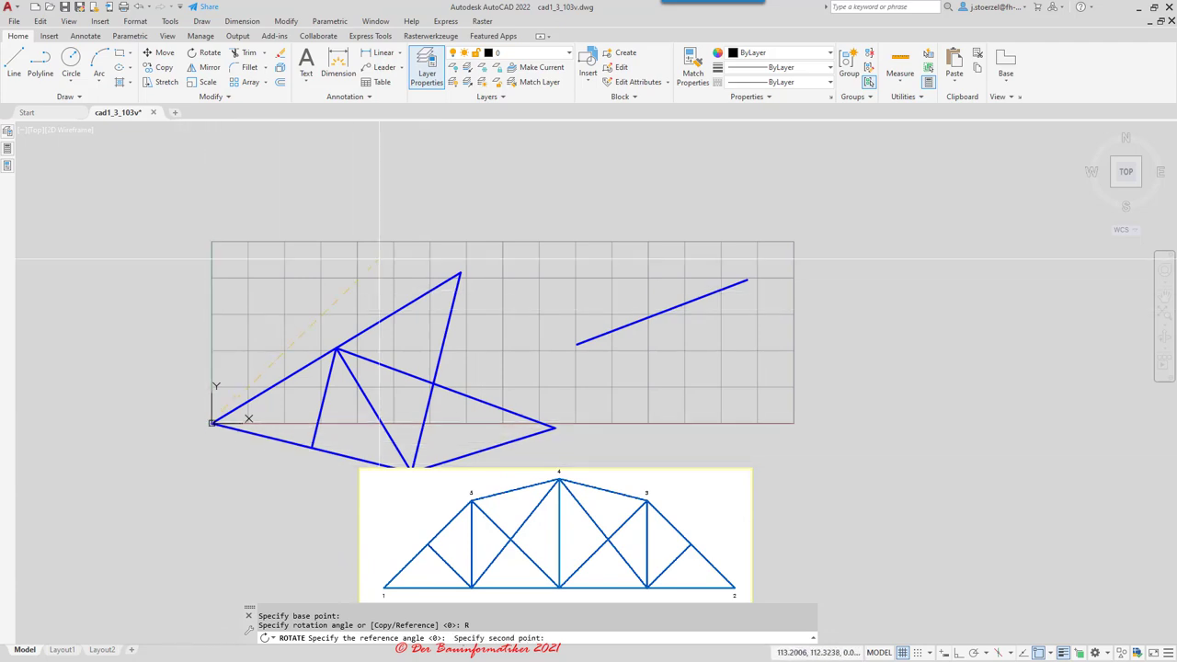
left_click(461, 273)
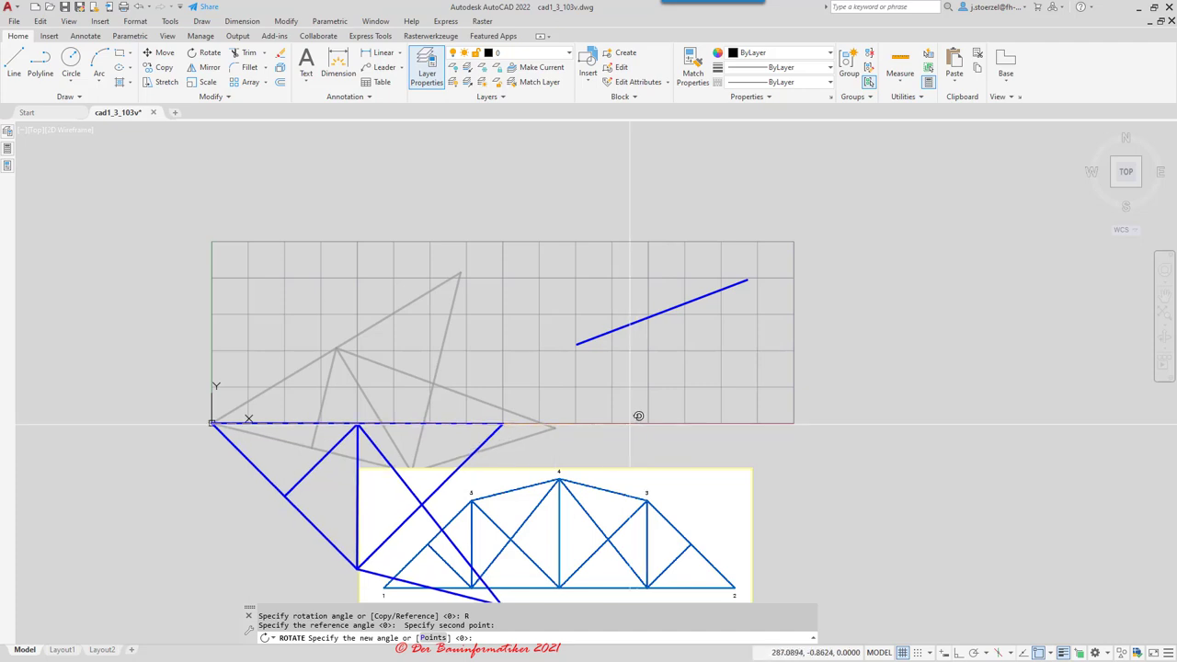
left_click(917, 652)
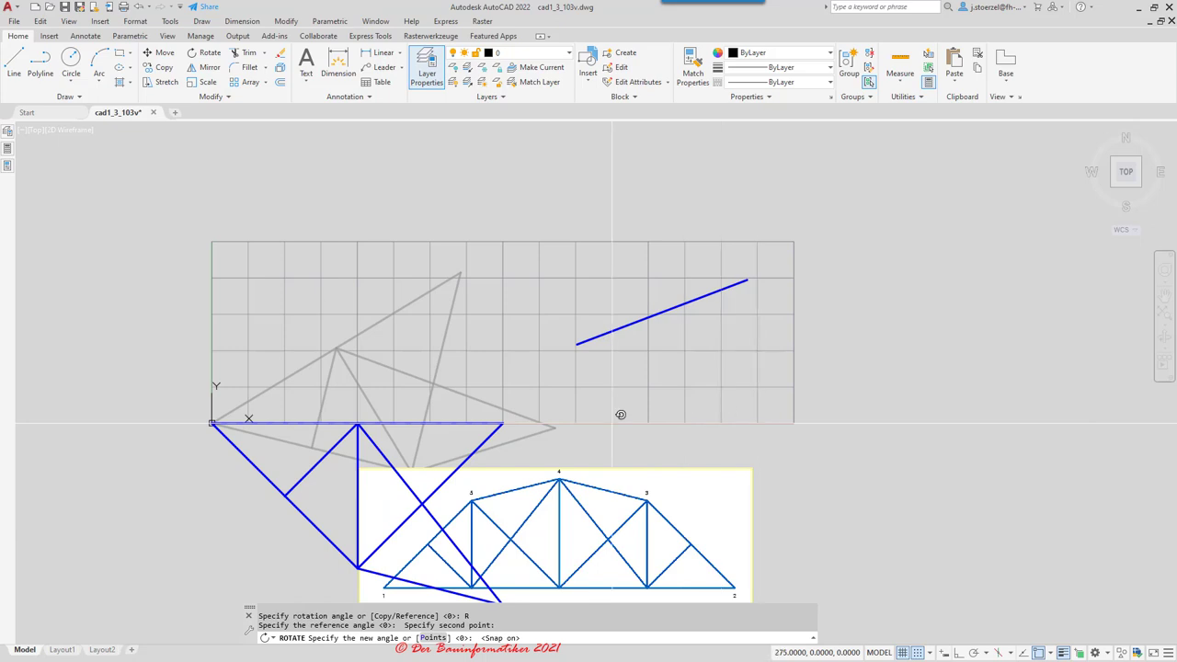
left_click(916, 652)
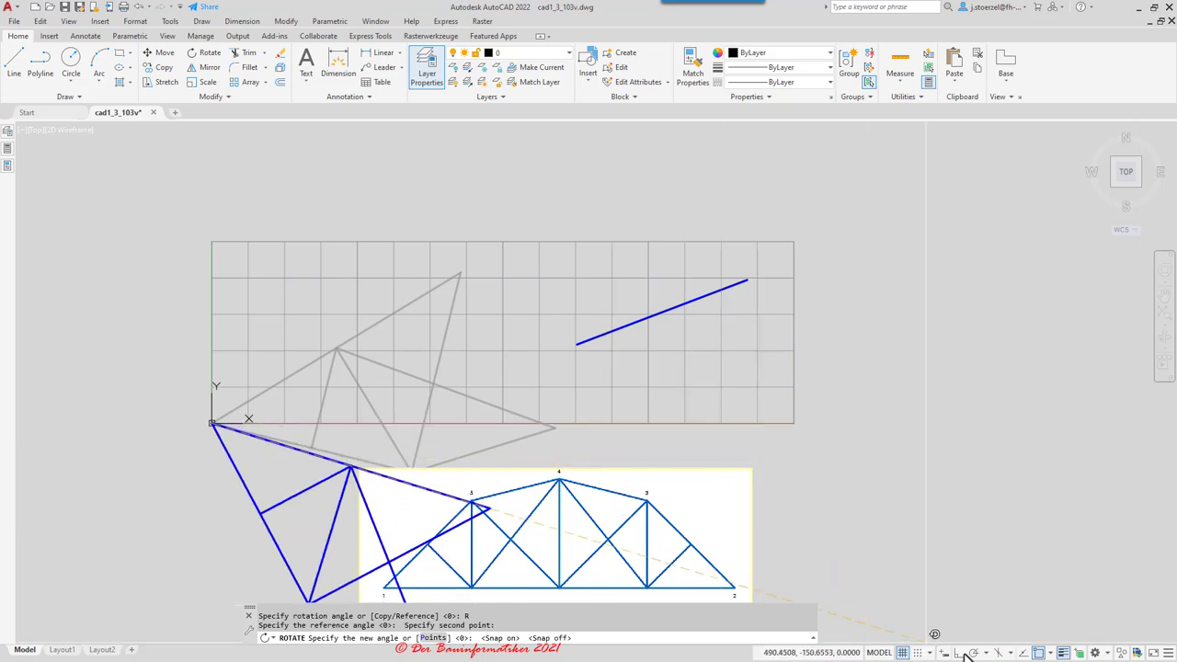
left_click(960, 653)
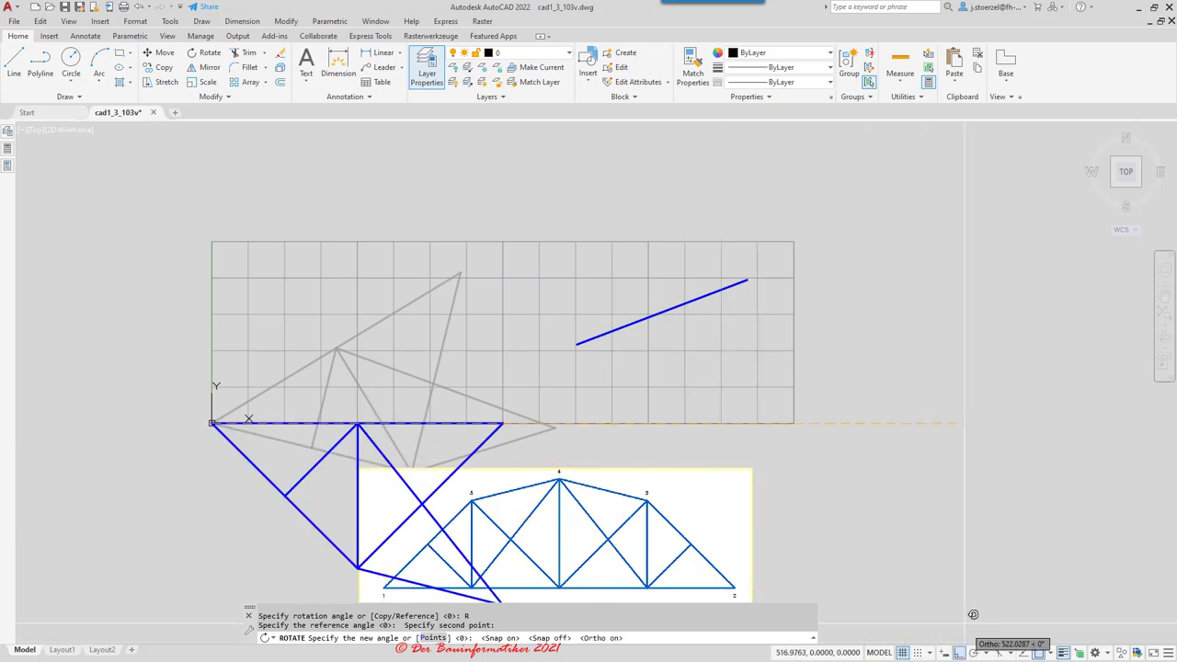
left_click(853, 424)
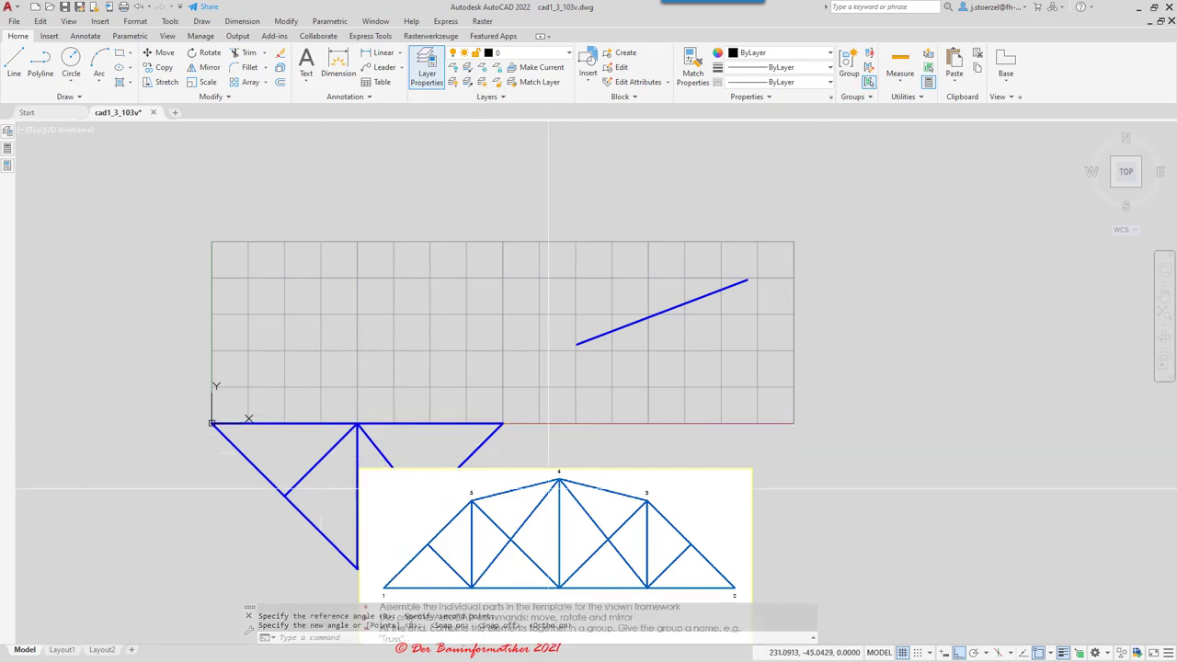
- Freeze the Screenshot layer to hide the task image covering the truss part
middle_click_drag(565, 427, 522, 339)
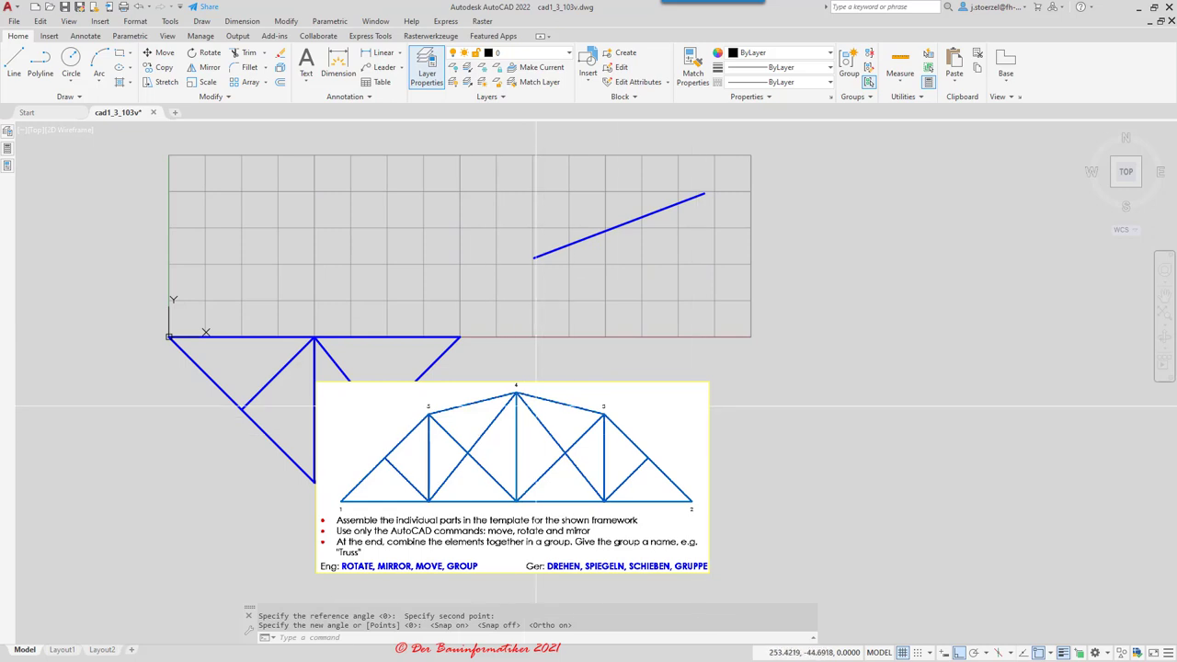
middle_click_drag(508, 419, 500, 488)
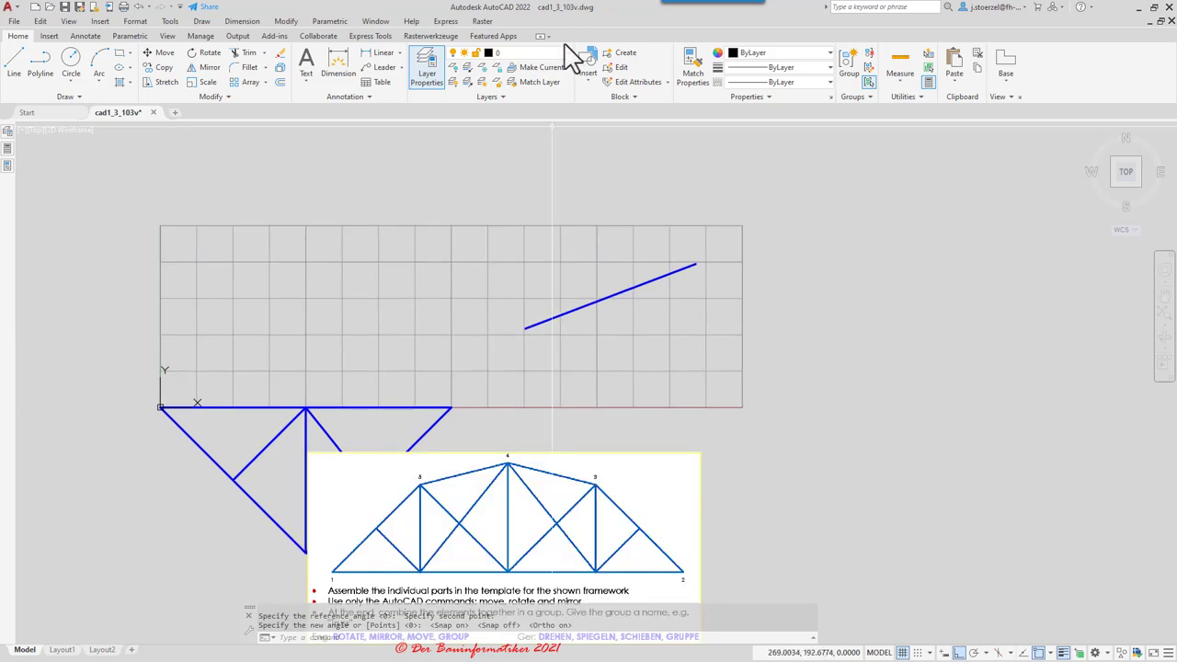
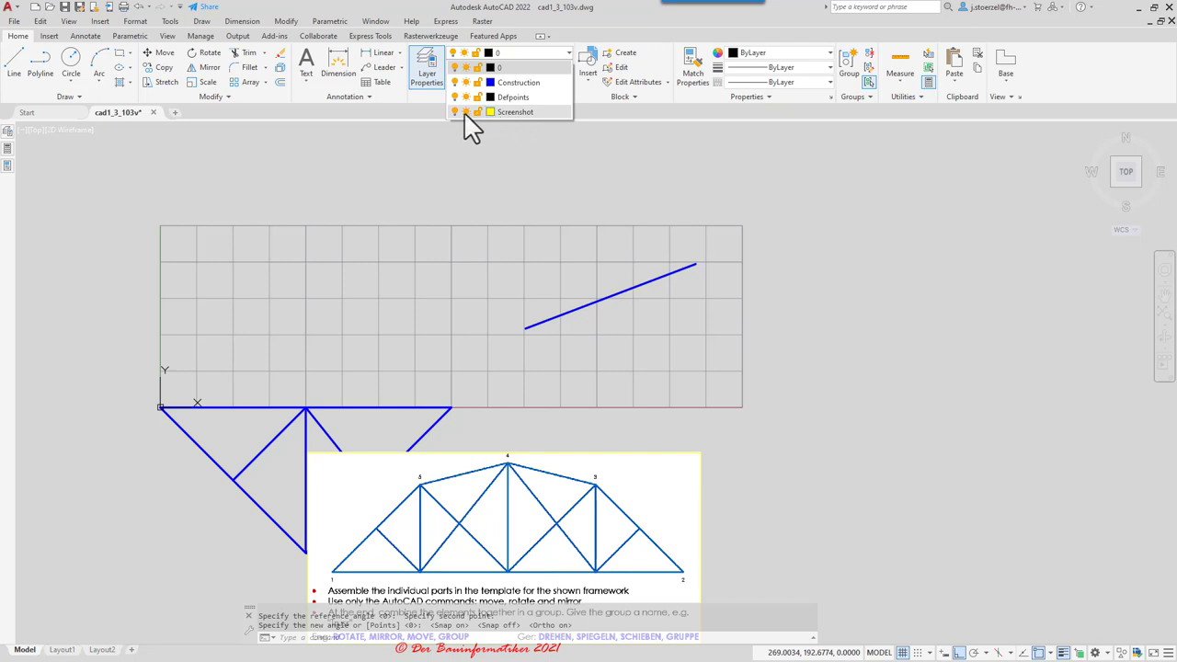
left_click(465, 112)
left_click(374, 321)
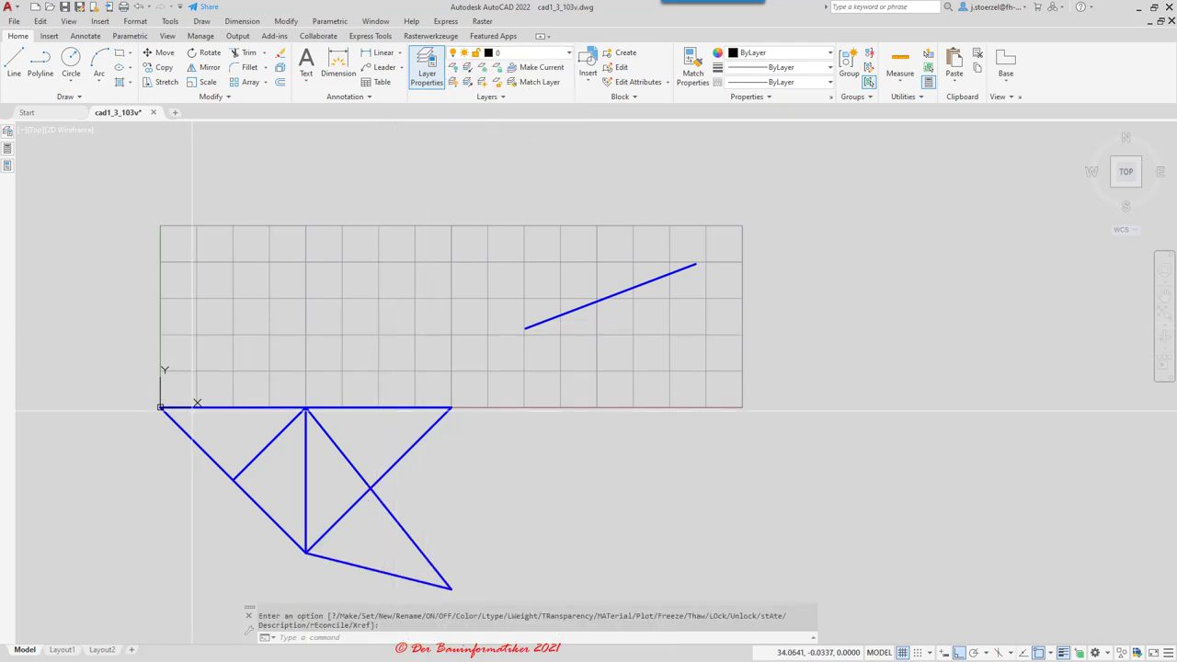
- Mirror the truss part upward across its horizontal chord from the origin to 200,0, erasing the source objects and switching Ortho off
mouse_move(445, 407)
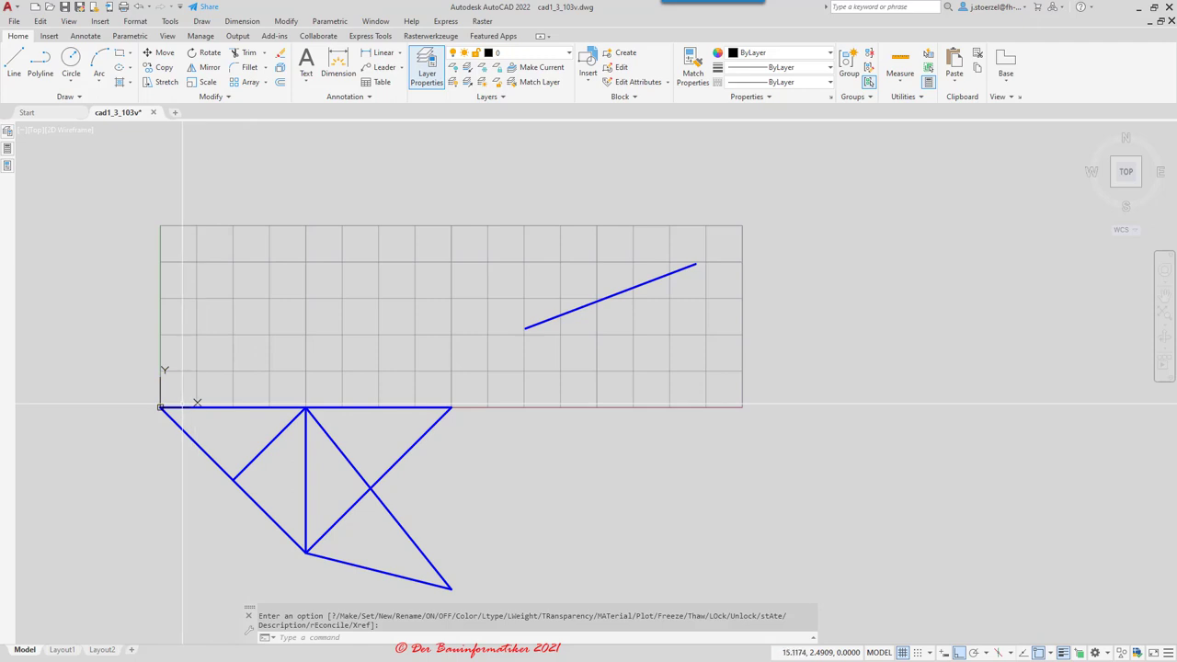
left_click(411, 450)
key("Return")
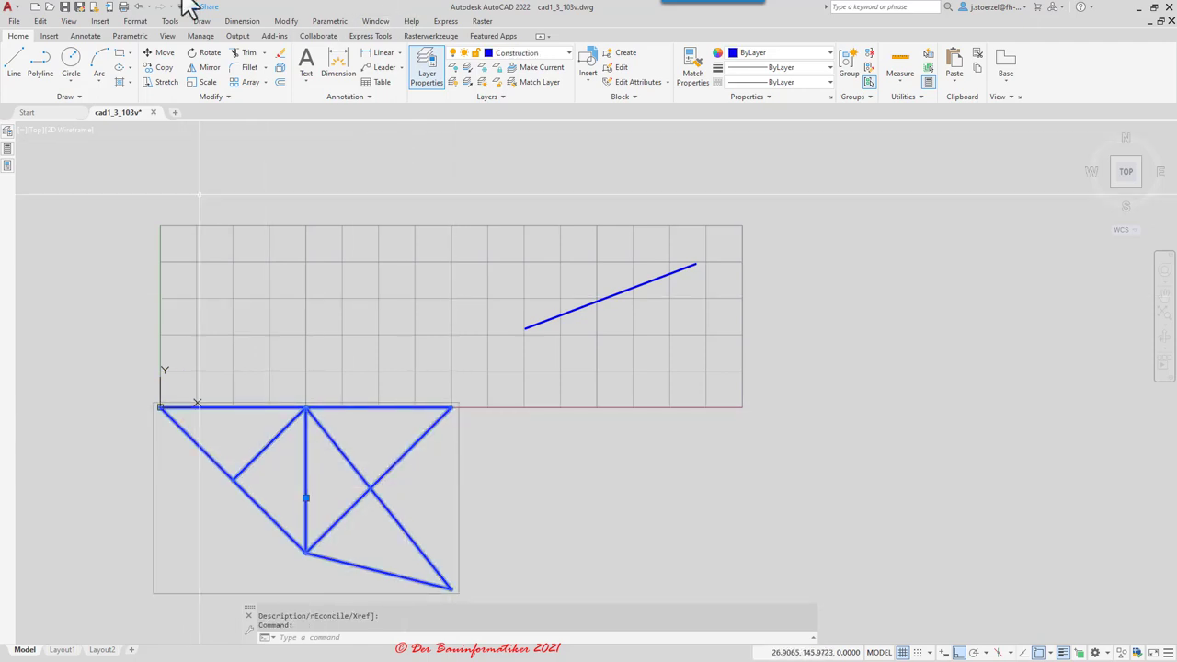
left_click(207, 69)
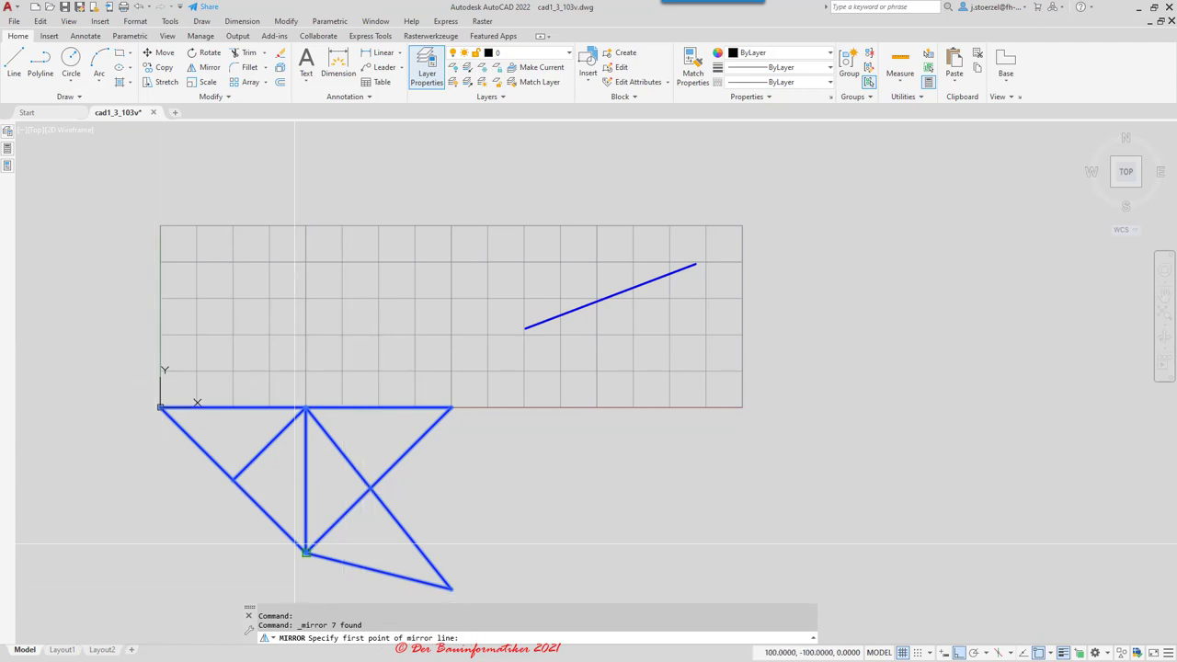
left_click(161, 408)
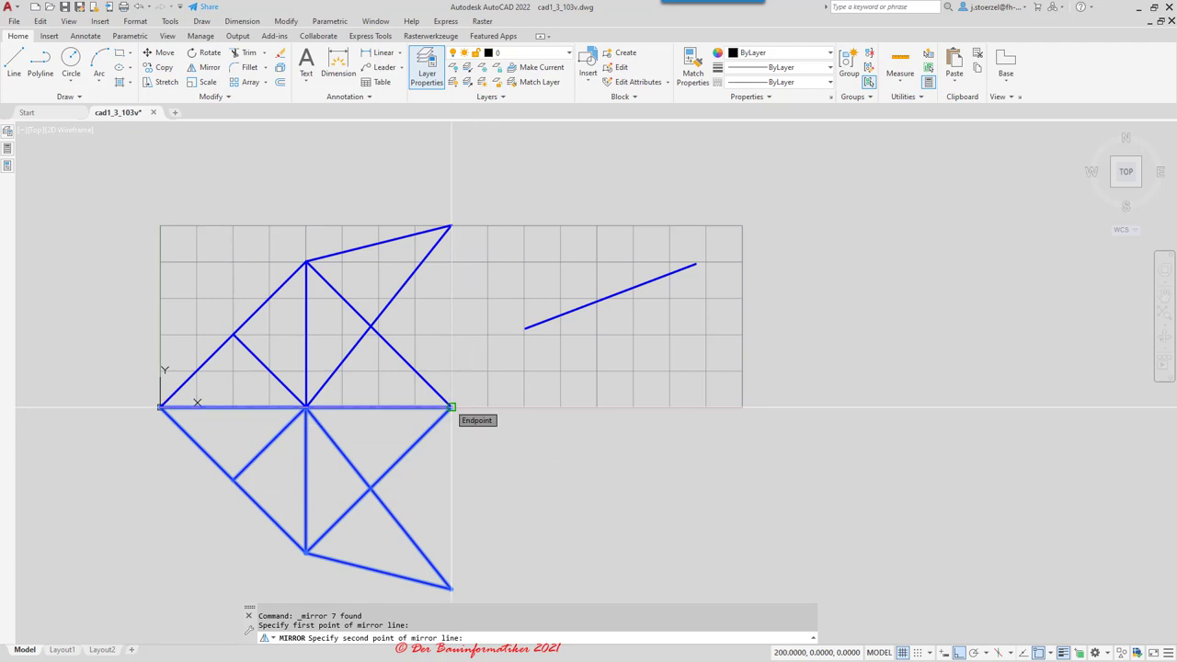
left_click(451, 406)
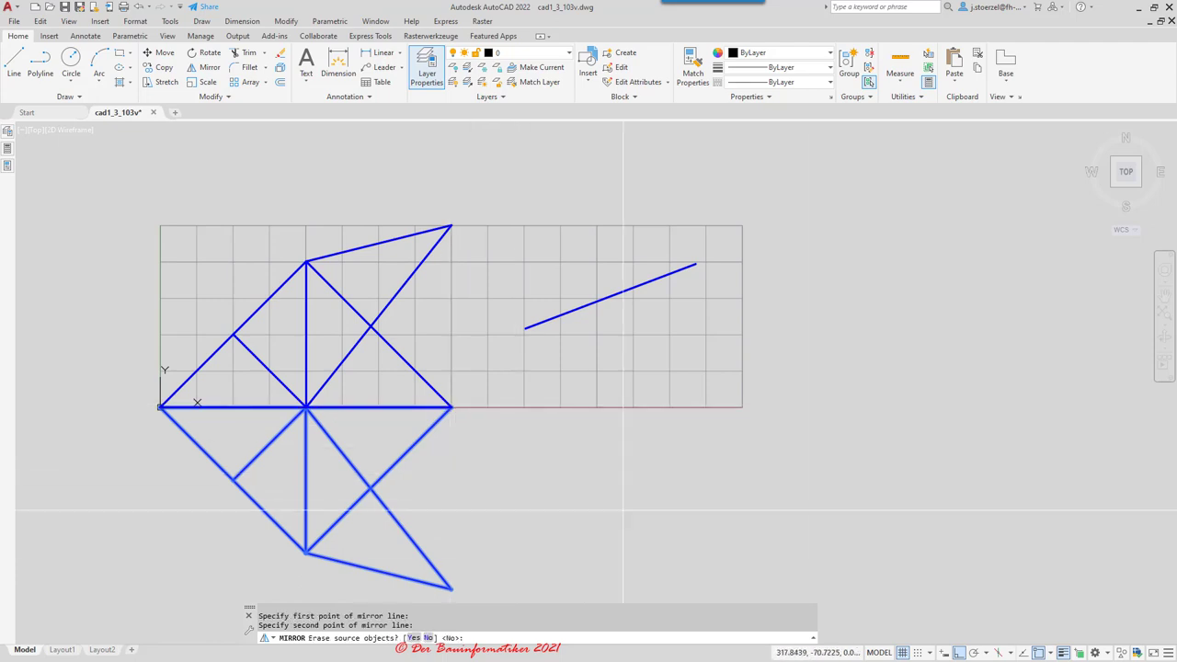
left_click(960, 654)
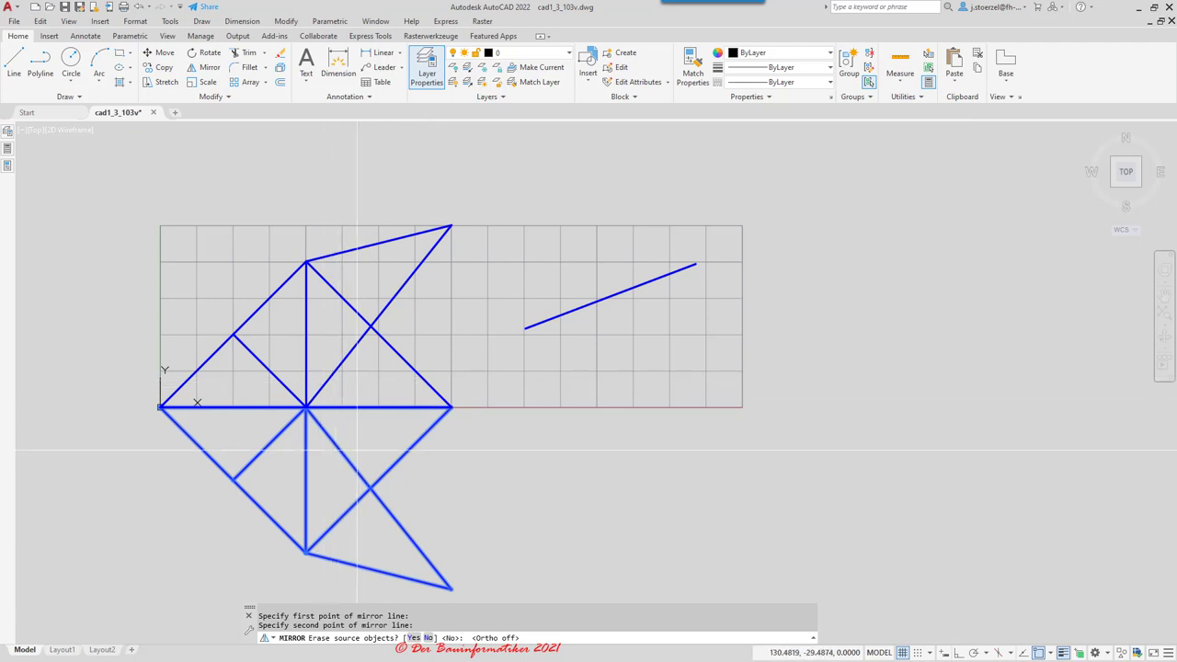
left_click(413, 637)
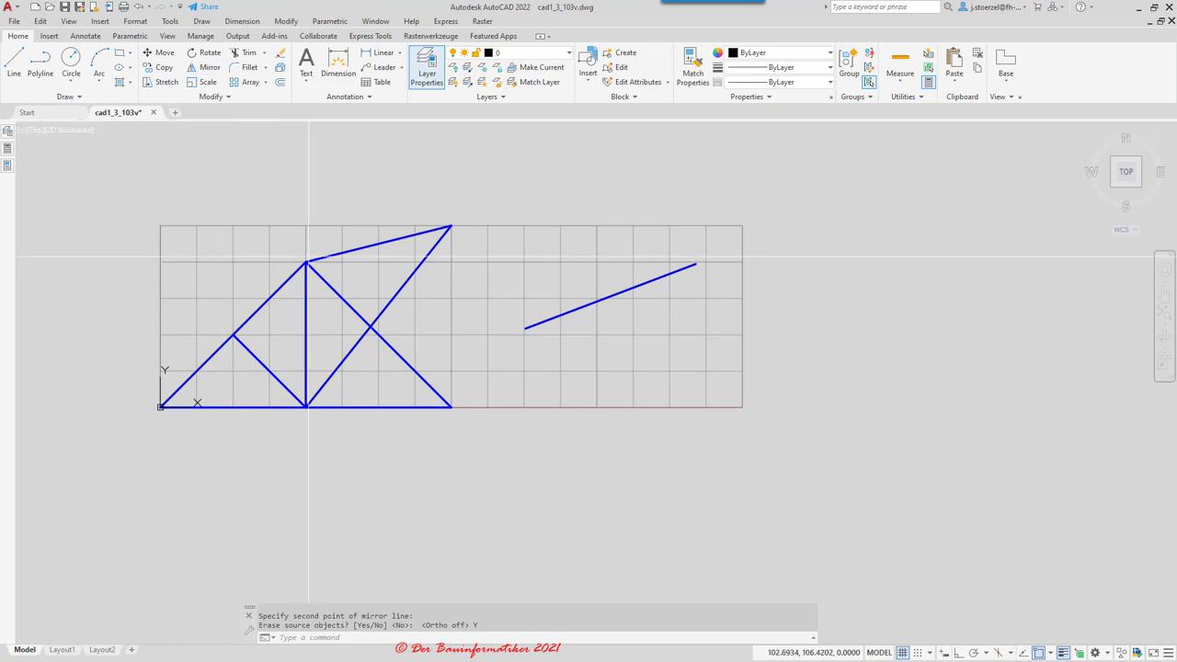
- Undo the mirror, layer freeze, rotation and move of the truss part
mouse_move(233, 262)
middle_mouse_down()
mouse_move(333, 287)
mouse_move(281, 307)
middle_mouse_up()
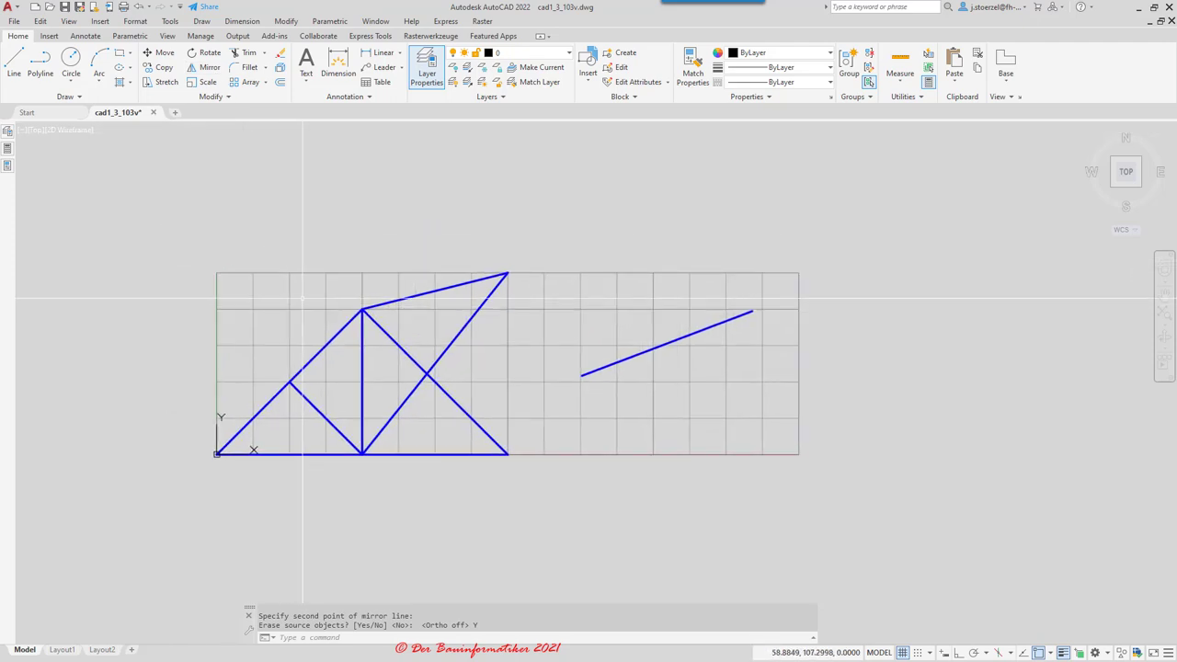
scroll(303, 298, "up", 2)
middle_click_drag(302, 298, 214, 307)
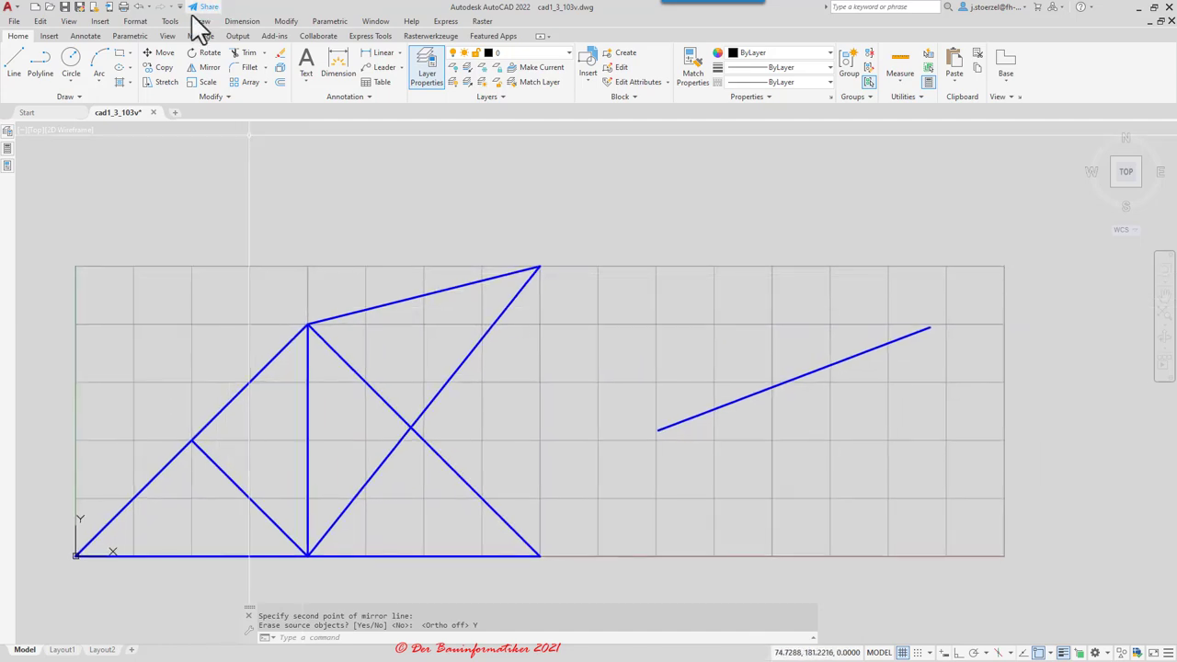
left_click(140, 11)
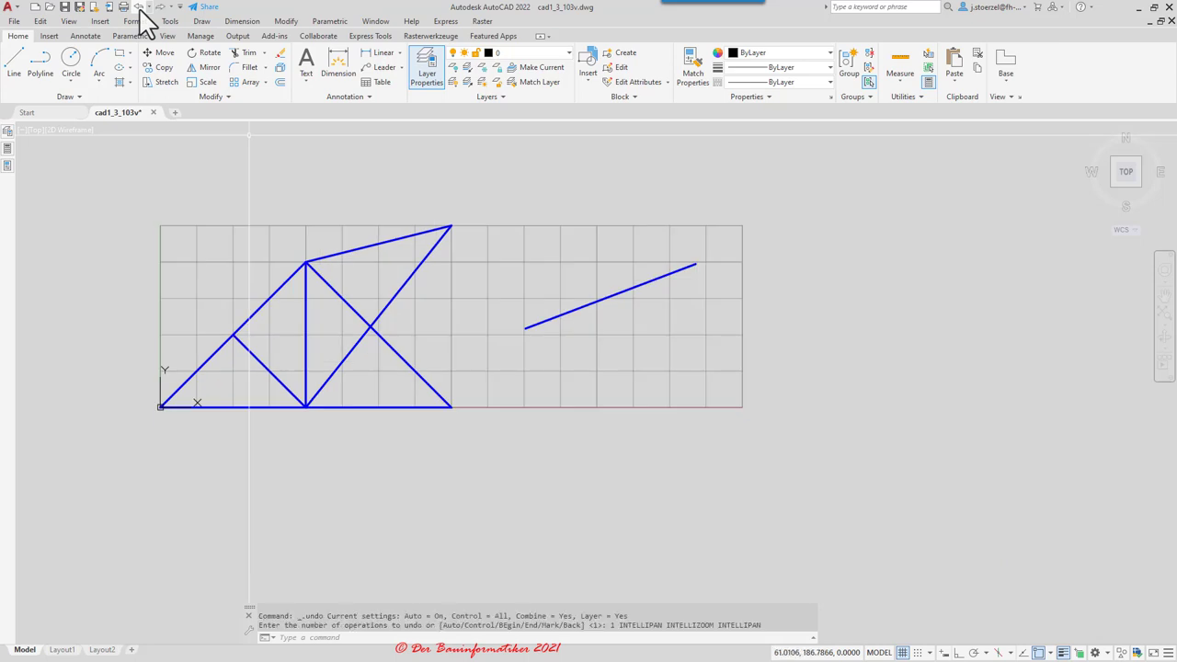
left_click(140, 11)
left_click(140, 11)
left_click(139, 11)
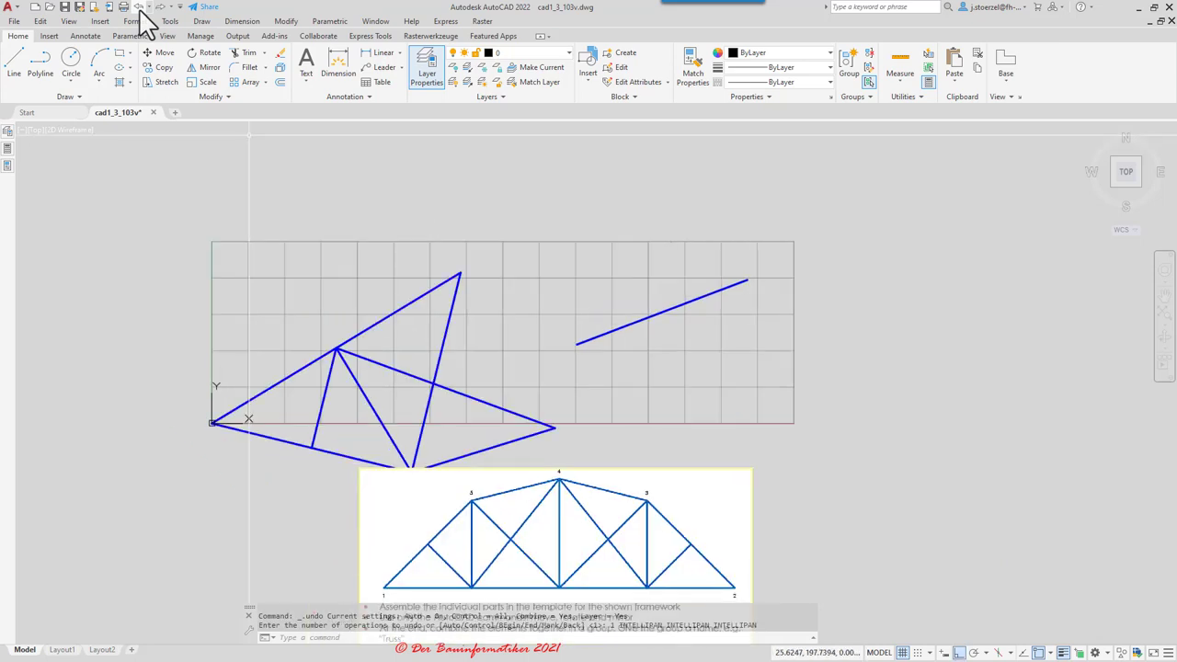
left_click(140, 11)
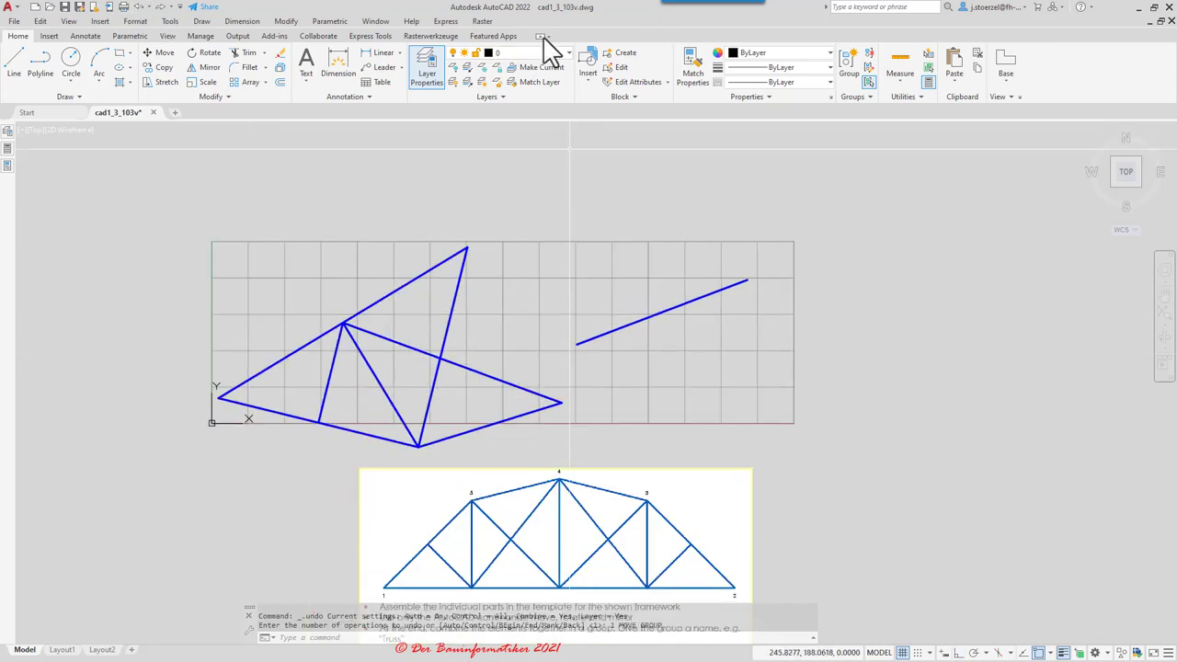
- Freeze the Screenshot layer to hide the task image below the truss parts
left_click(567, 53)
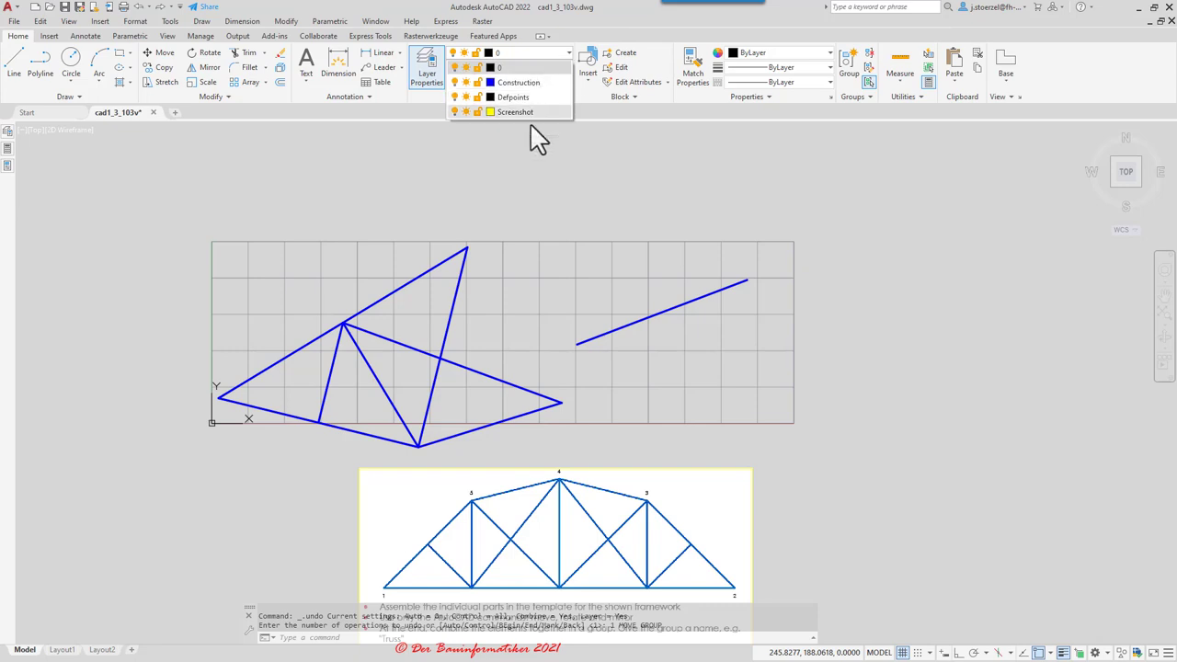
left_click(465, 112)
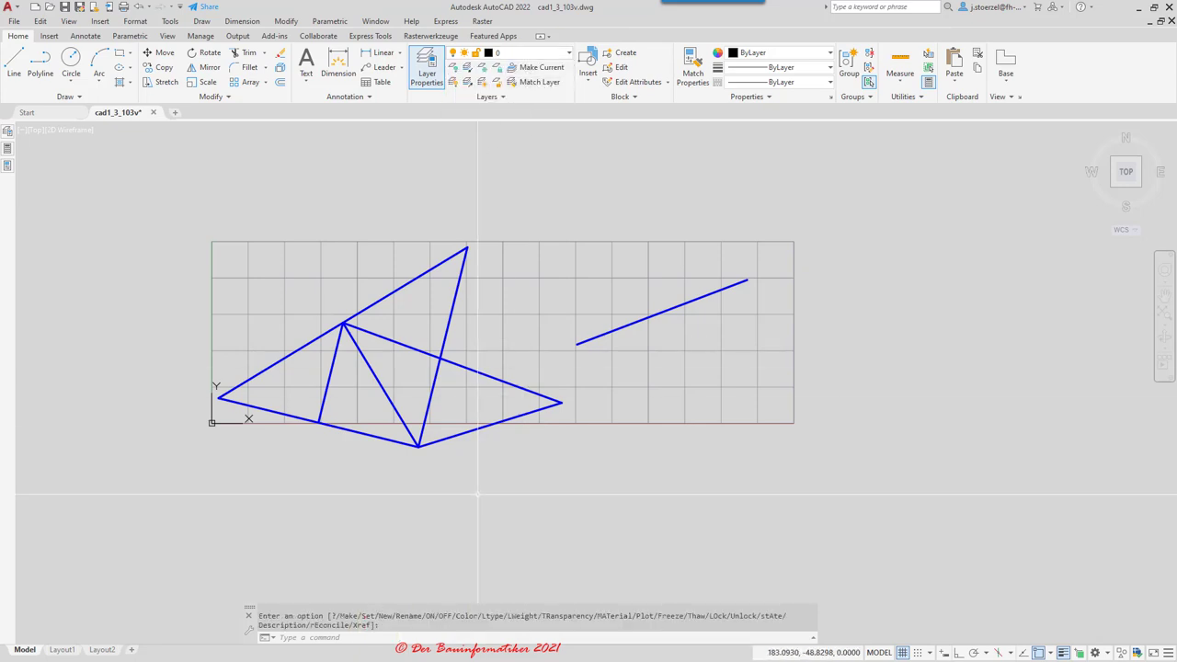
scroll(474, 453, "up", 2)
scroll(463, 407, "up", 2)
middle_click_drag(530, 467, 572, 494)
scroll(572, 494, "down", 2)
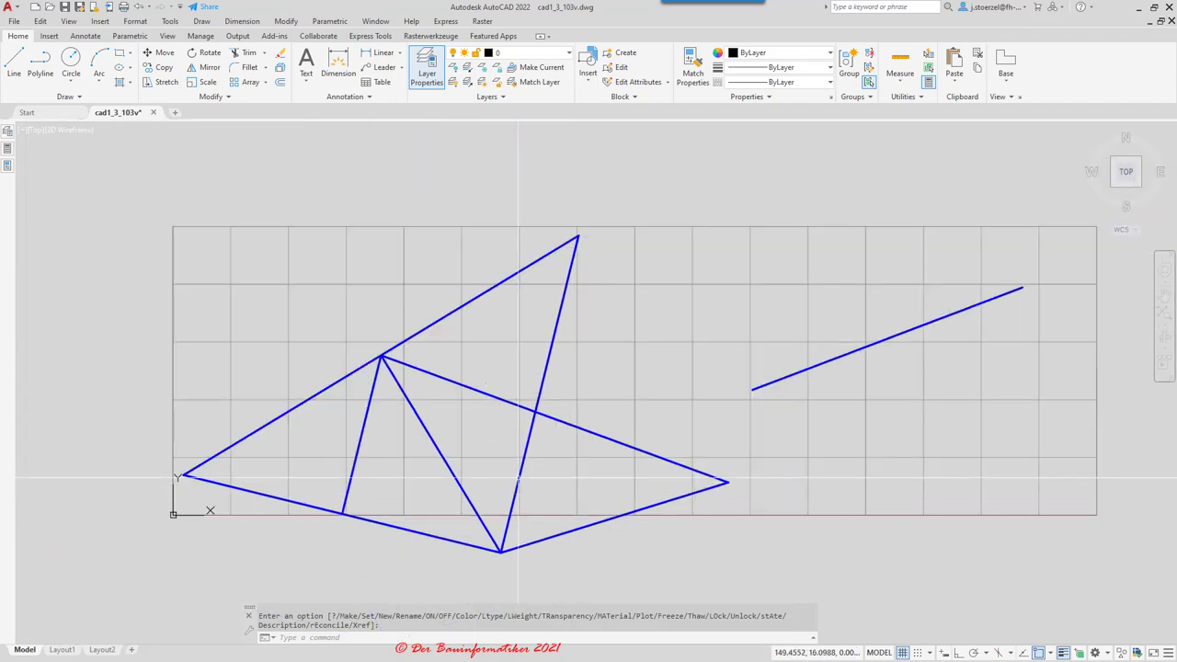
middle_click_drag(316, 370, 350, 375)
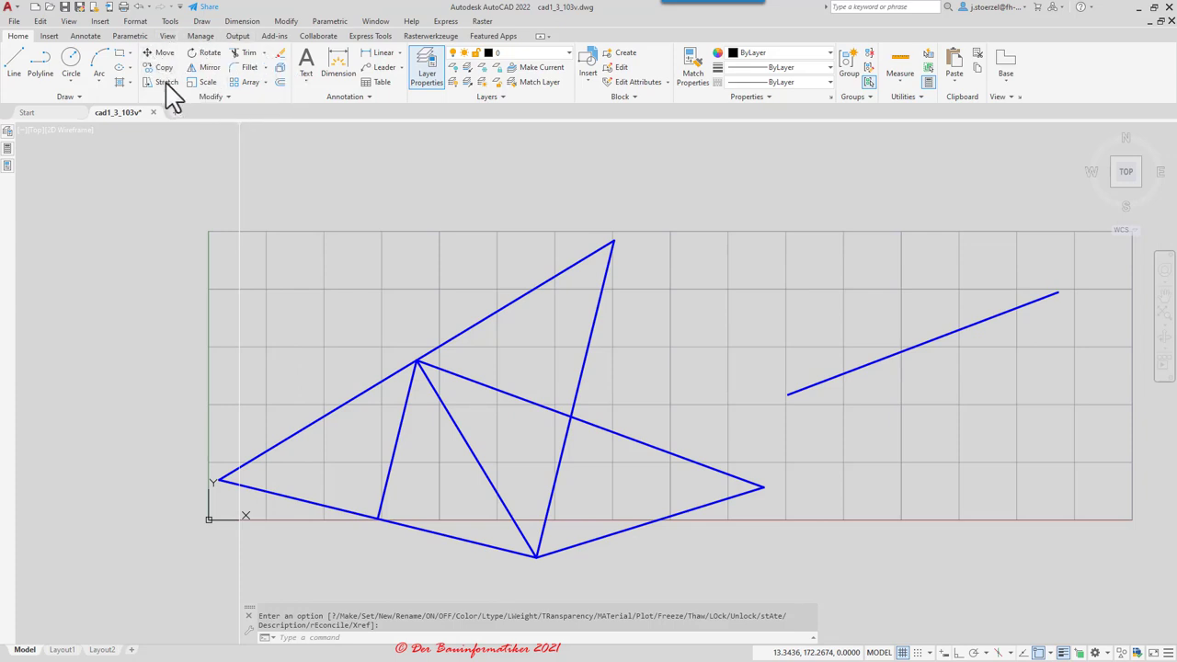
- Start an Align of the grouped truss part, matching its leftmost corner to the origin 0,0
left_click(229, 97)
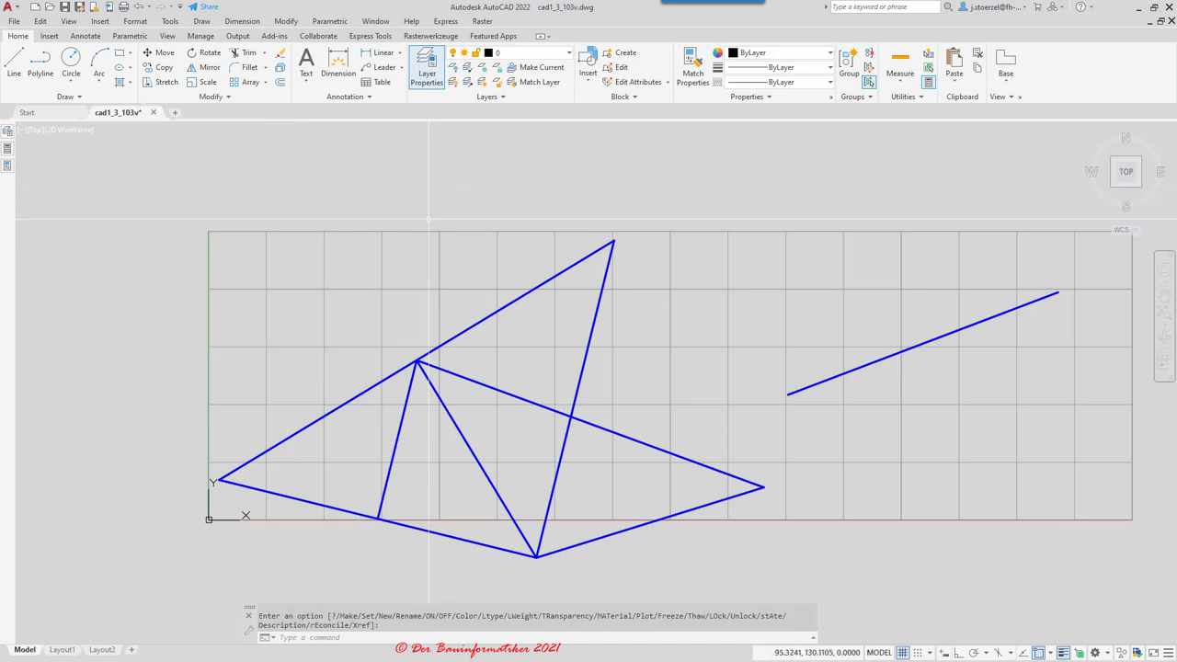
left_click(177, 97)
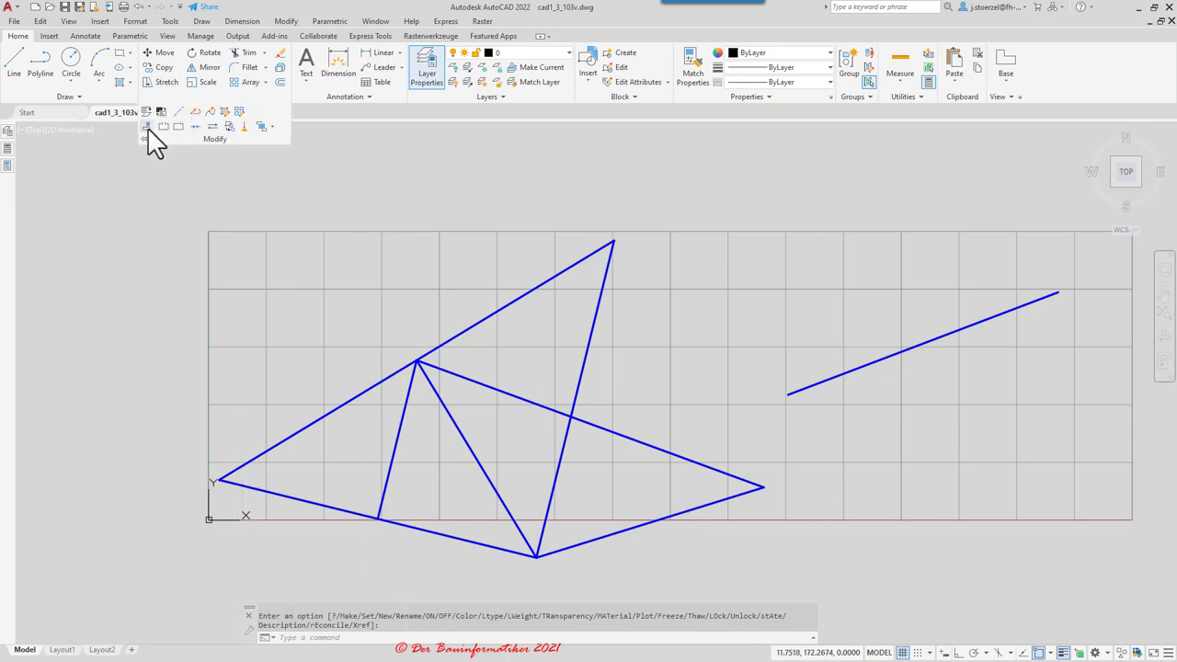
left_click(149, 129)
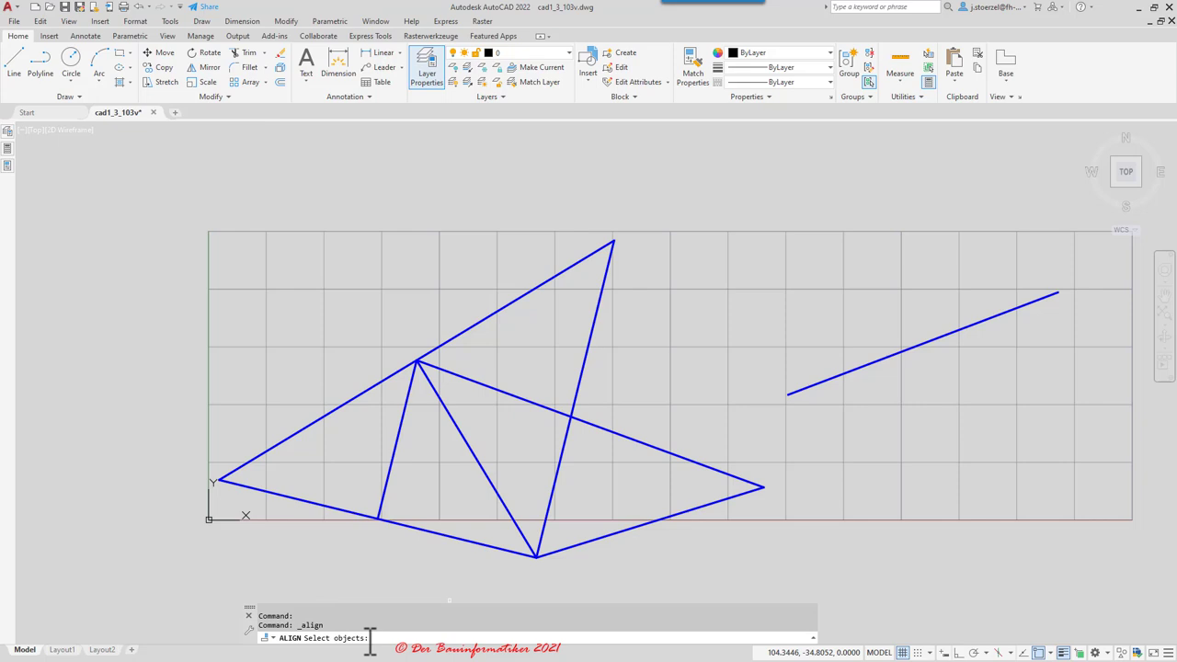
left_click(397, 433)
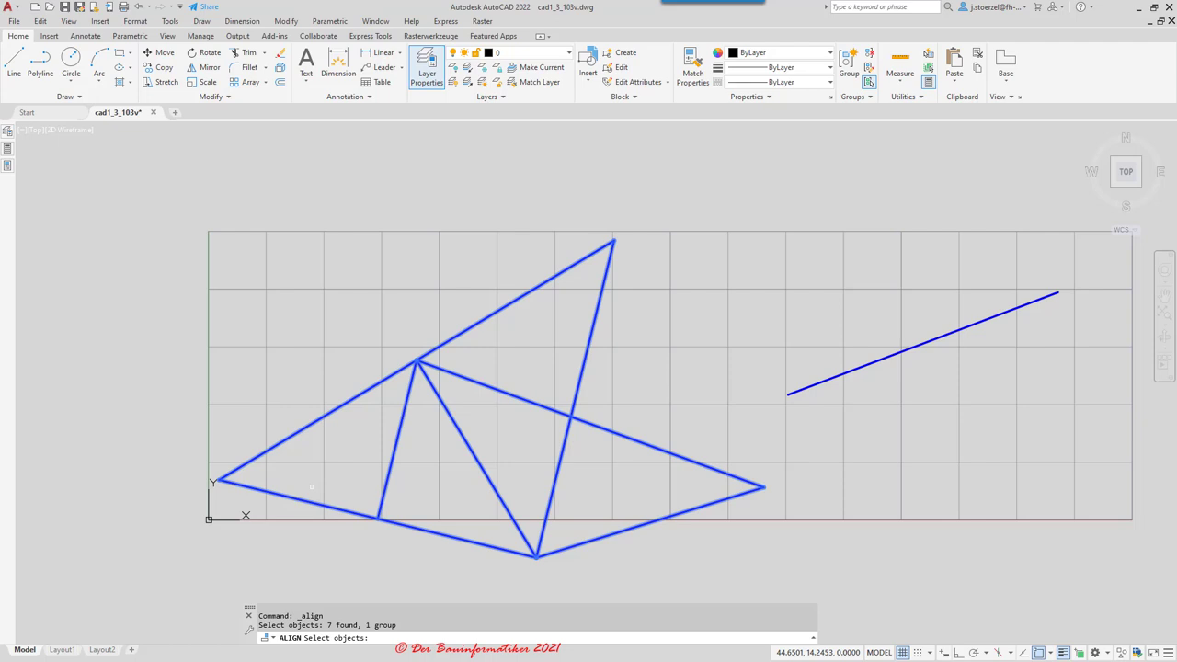
key("Return")
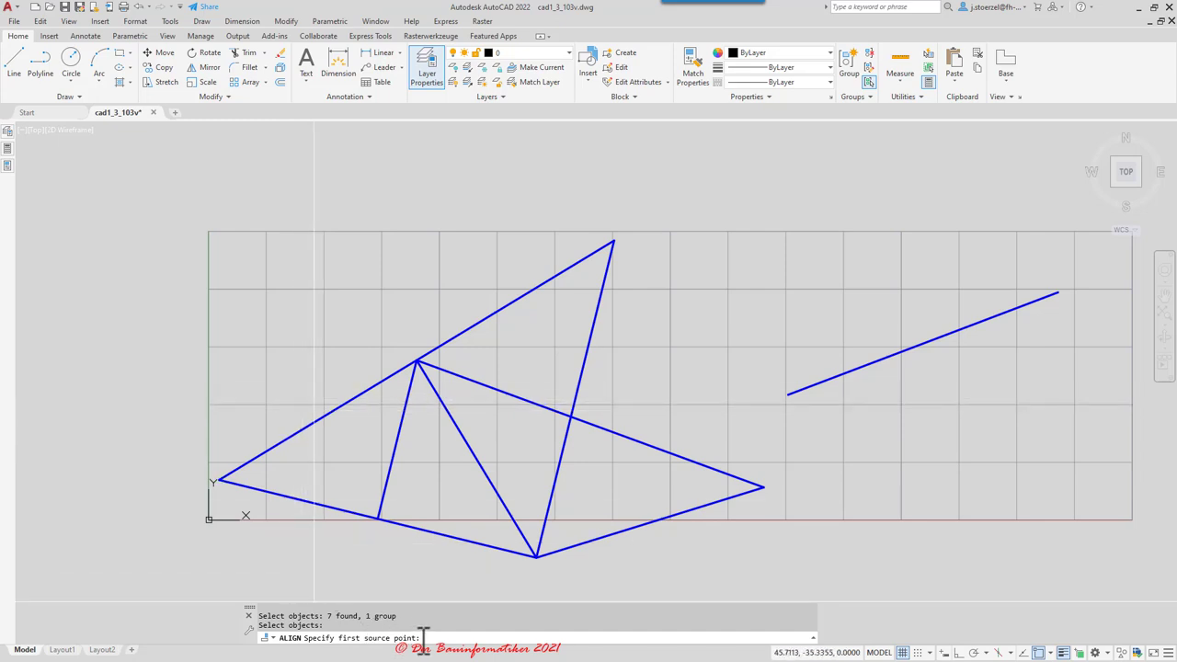
left_click(219, 480)
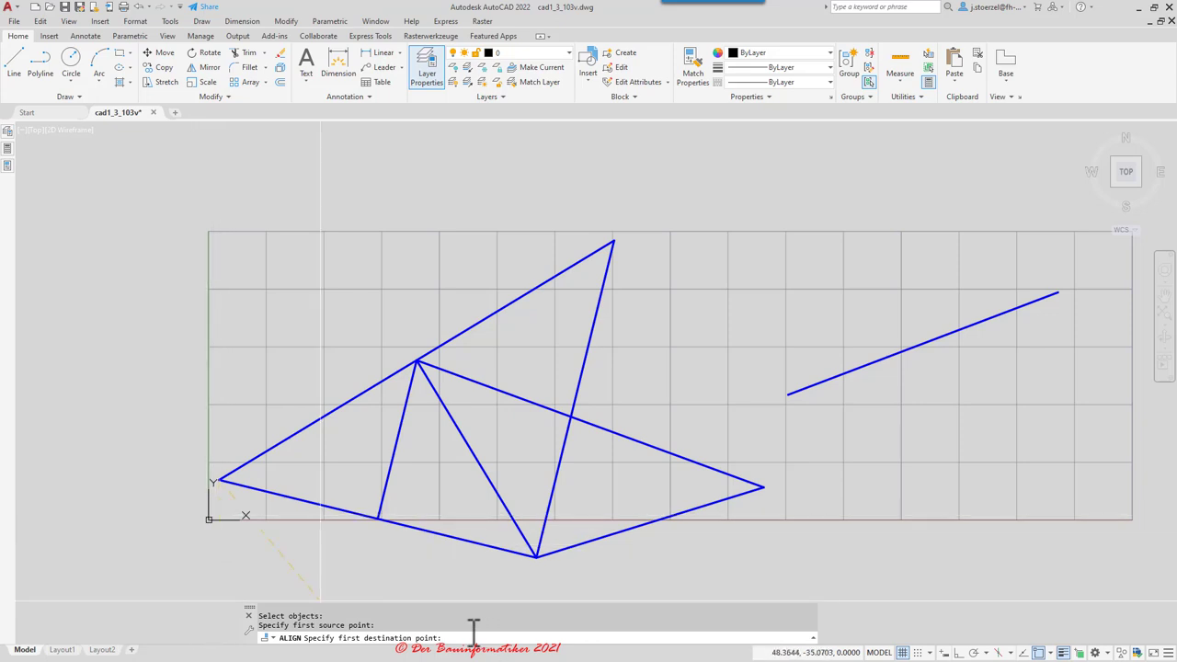
type("0,0")
key("Return")
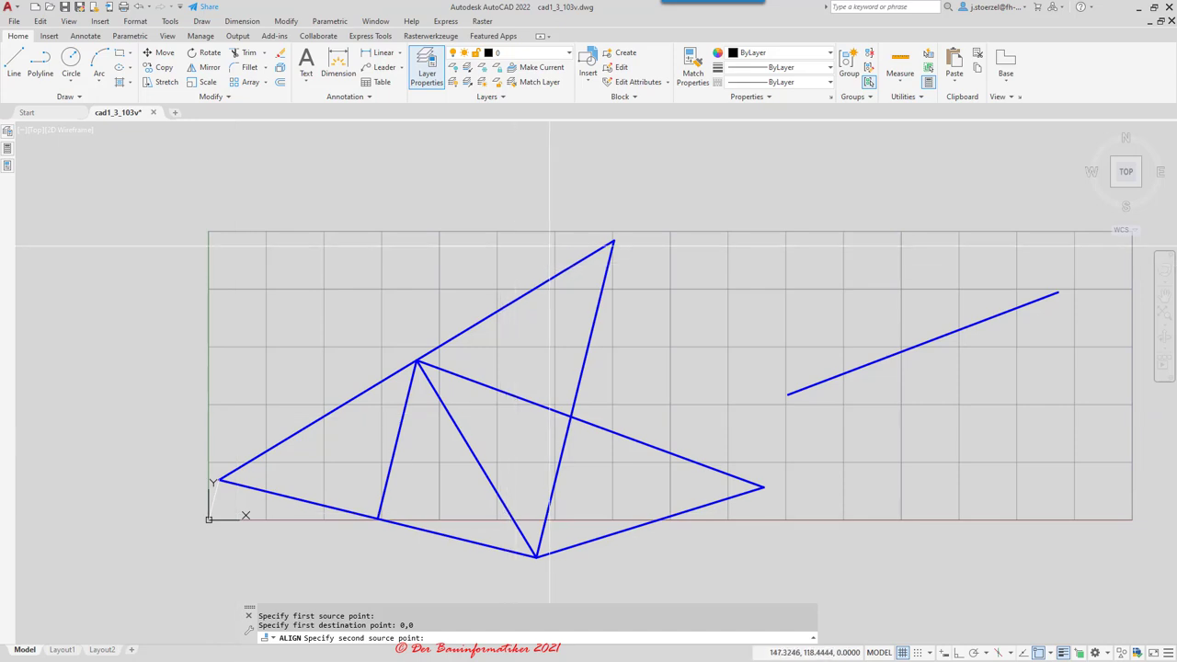
- Complete the Align by matching the part's upper corner to 275,0 and its lowest corner to 100,125, using grid snap only for the destinations
left_click(613, 240)
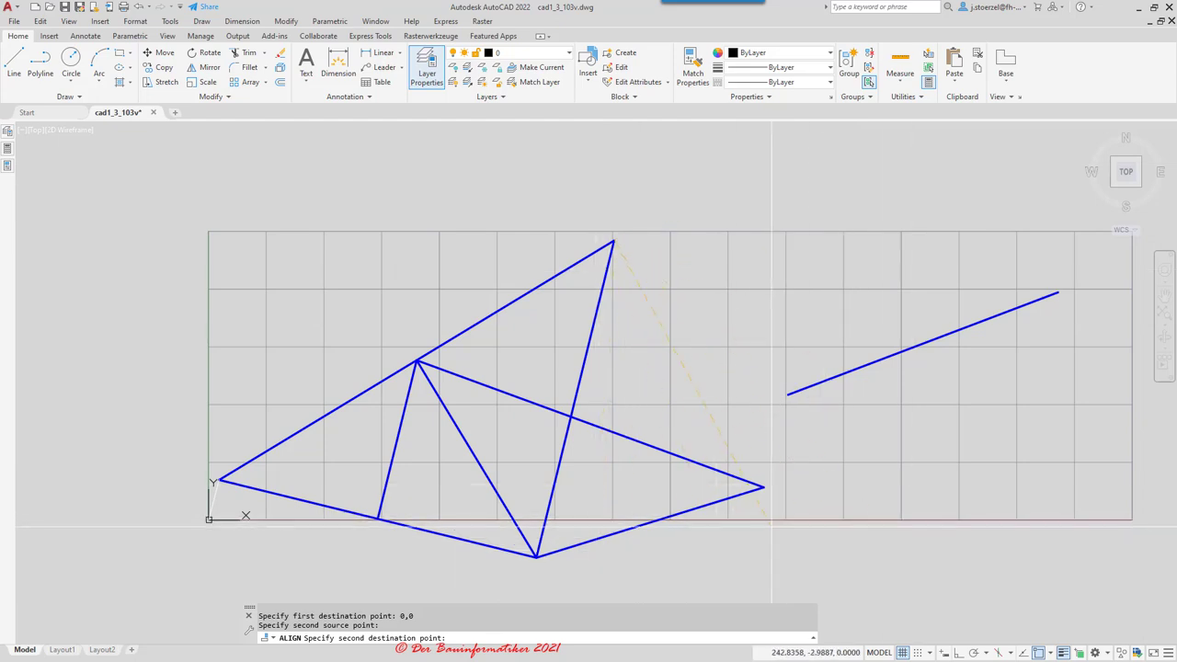
left_click(918, 652)
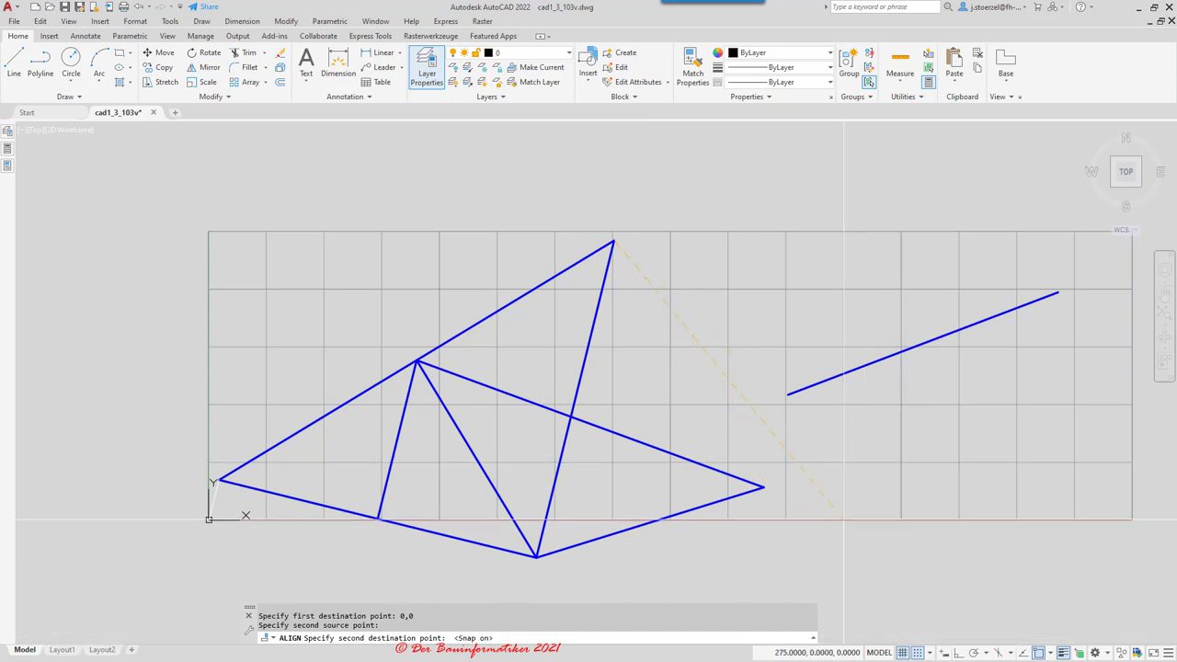
left_click(842, 520)
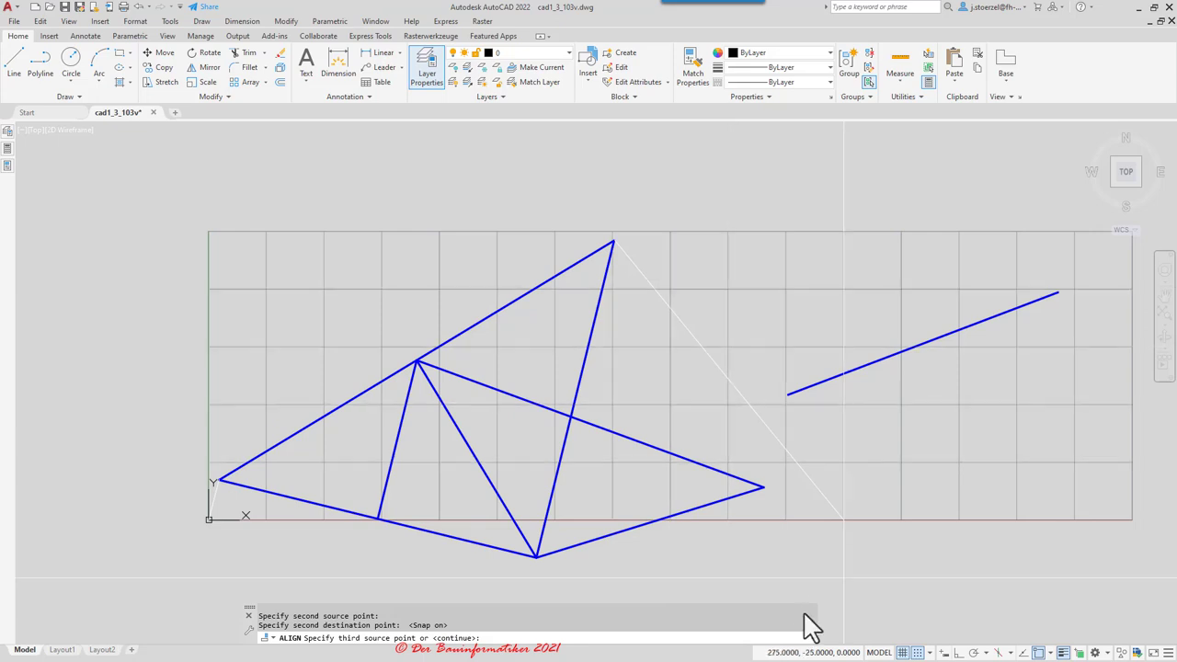
left_click(918, 654)
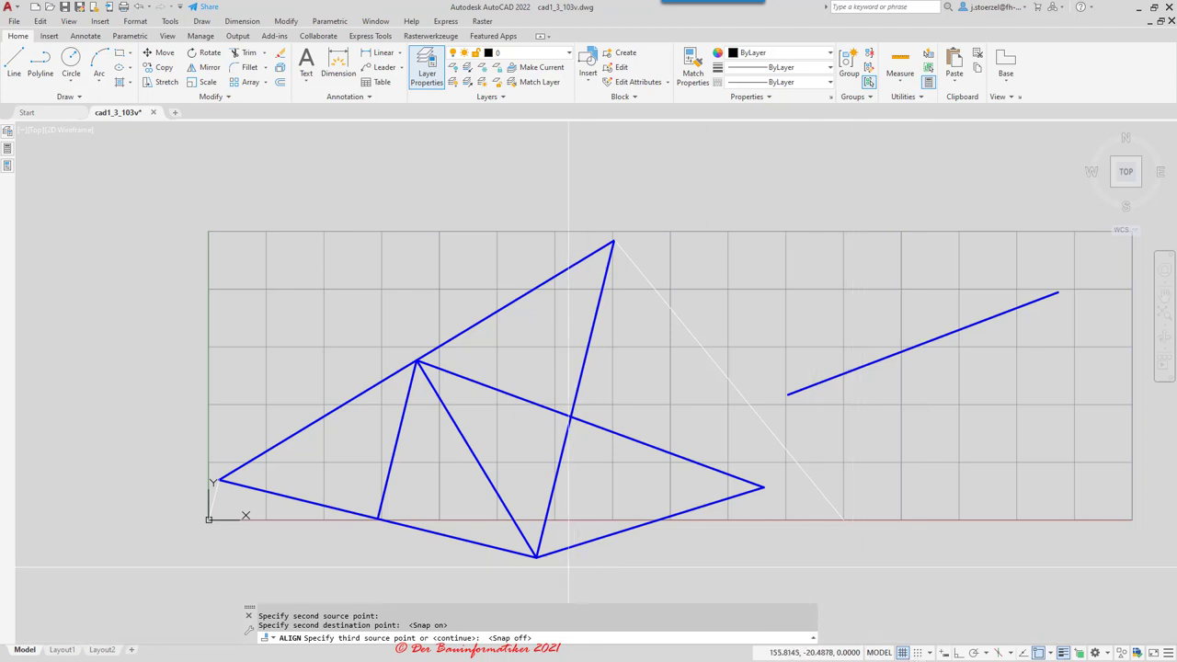
left_click(536, 556)
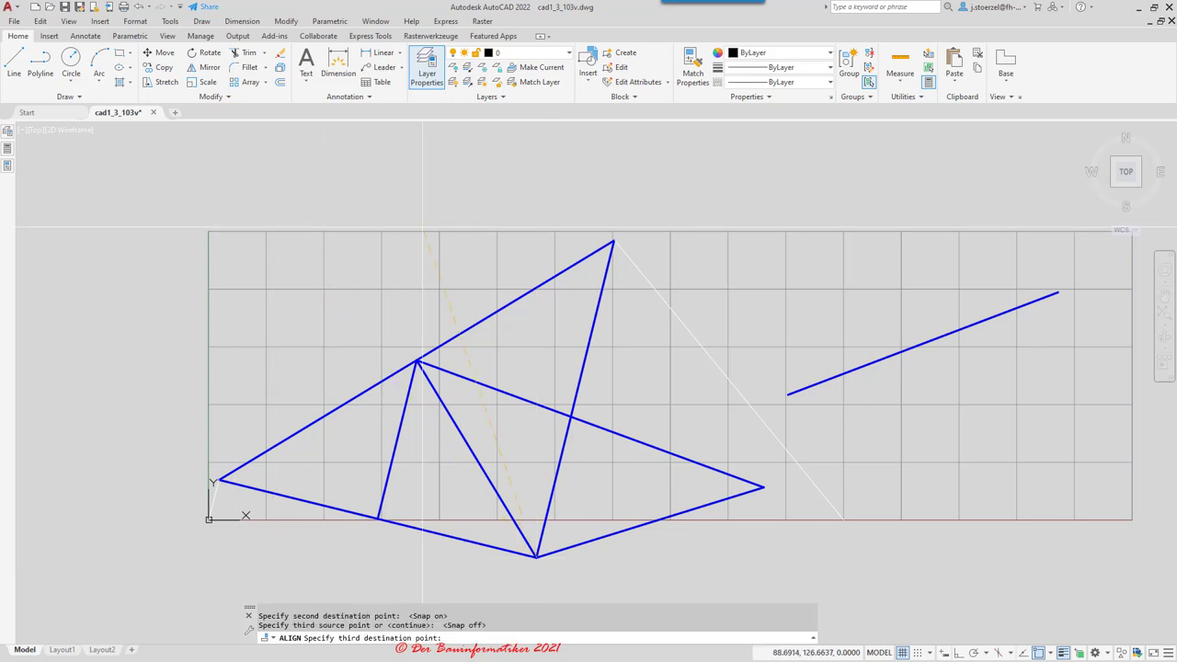
left_click(918, 653)
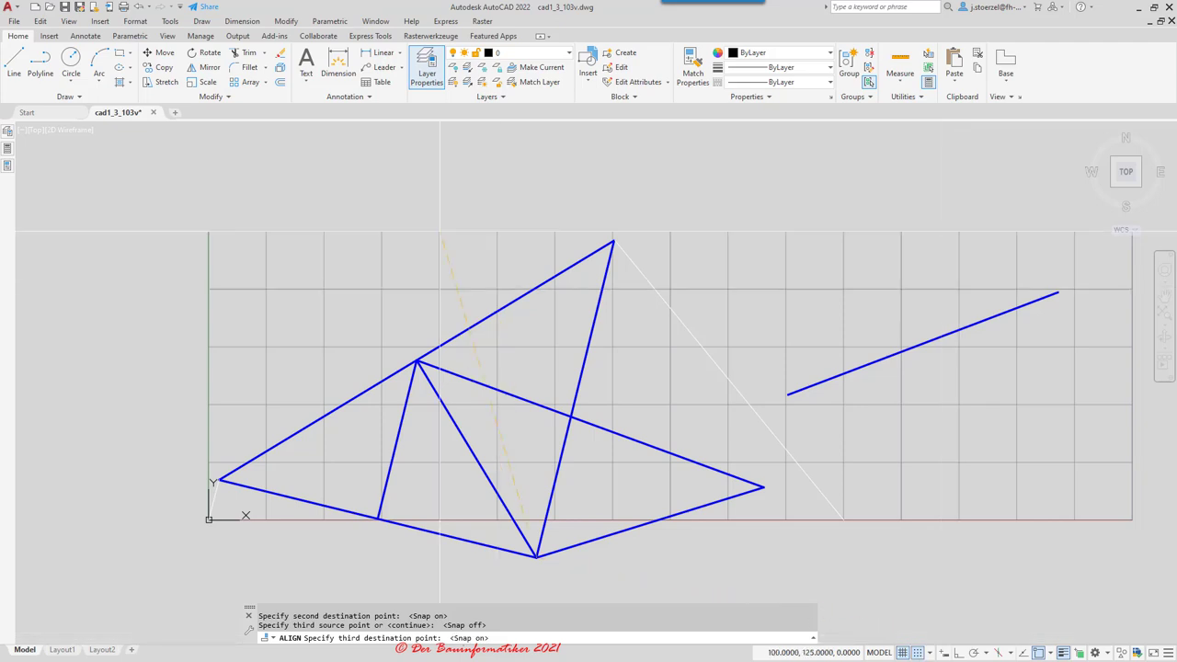
left_click(439, 231)
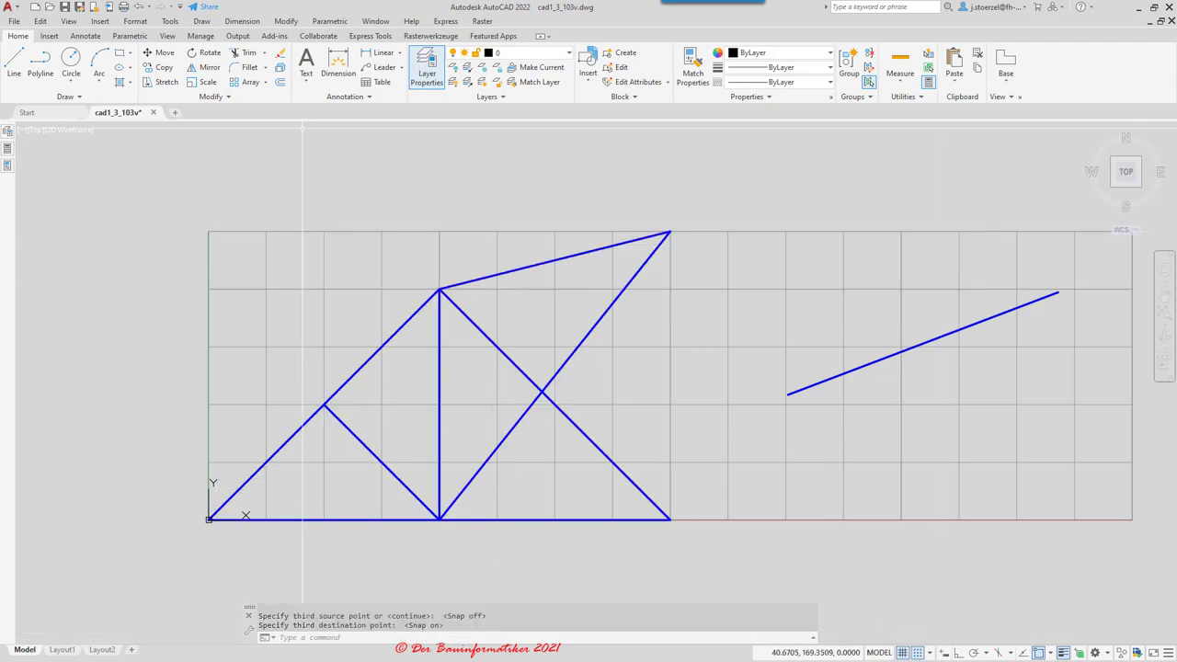
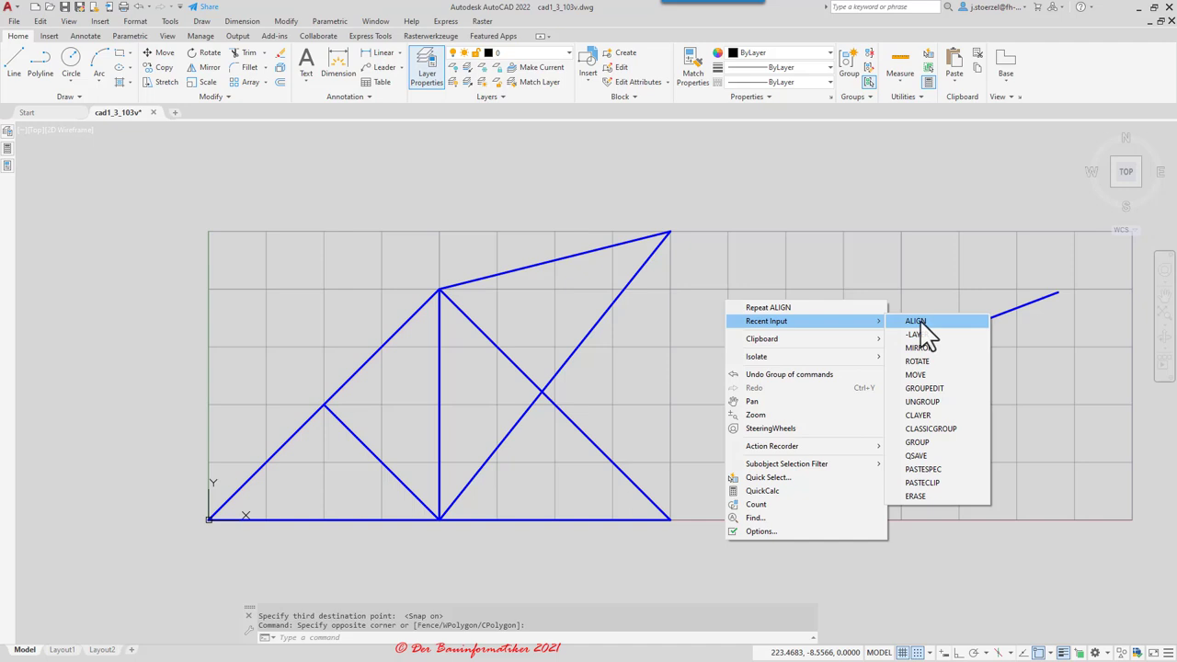
- Align the separate line vertically from the free end of the truss's bottom chord to its peak, with snap off and without scaling
left_click(918, 322)
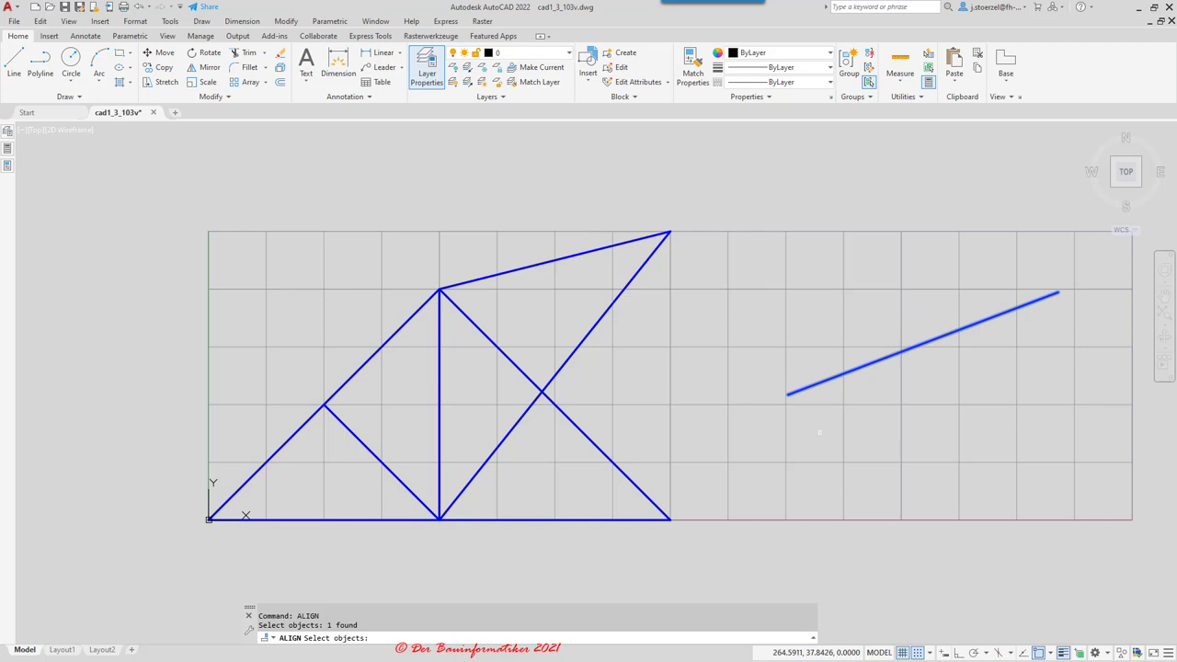
key("Return")
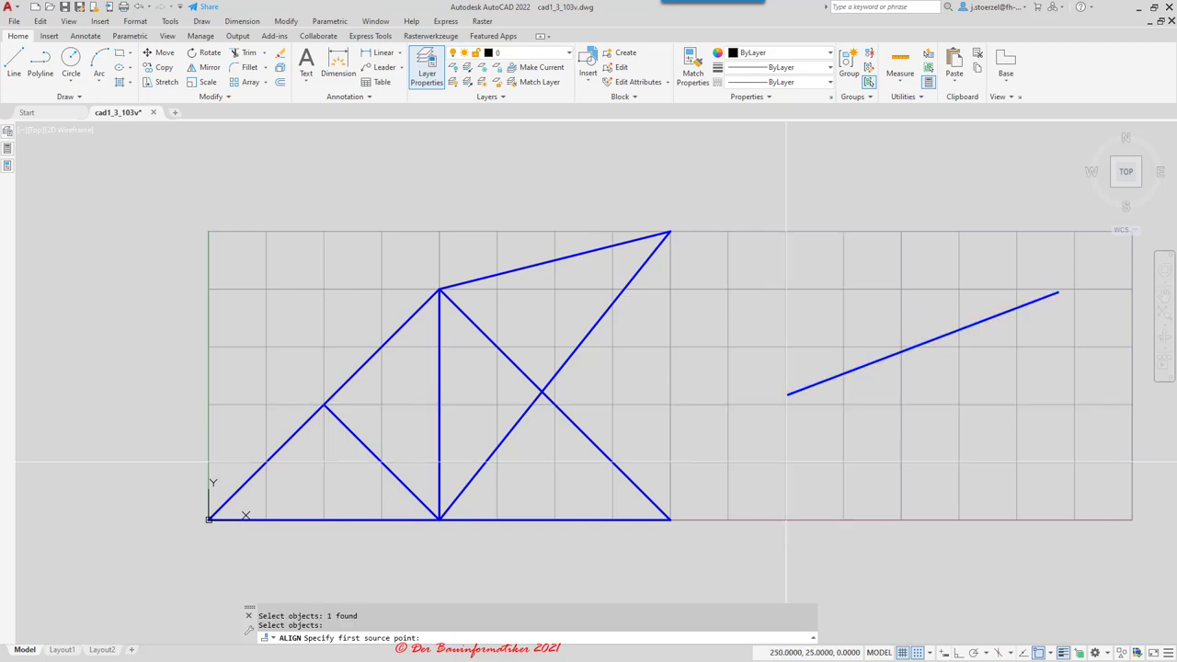
left_click(918, 652)
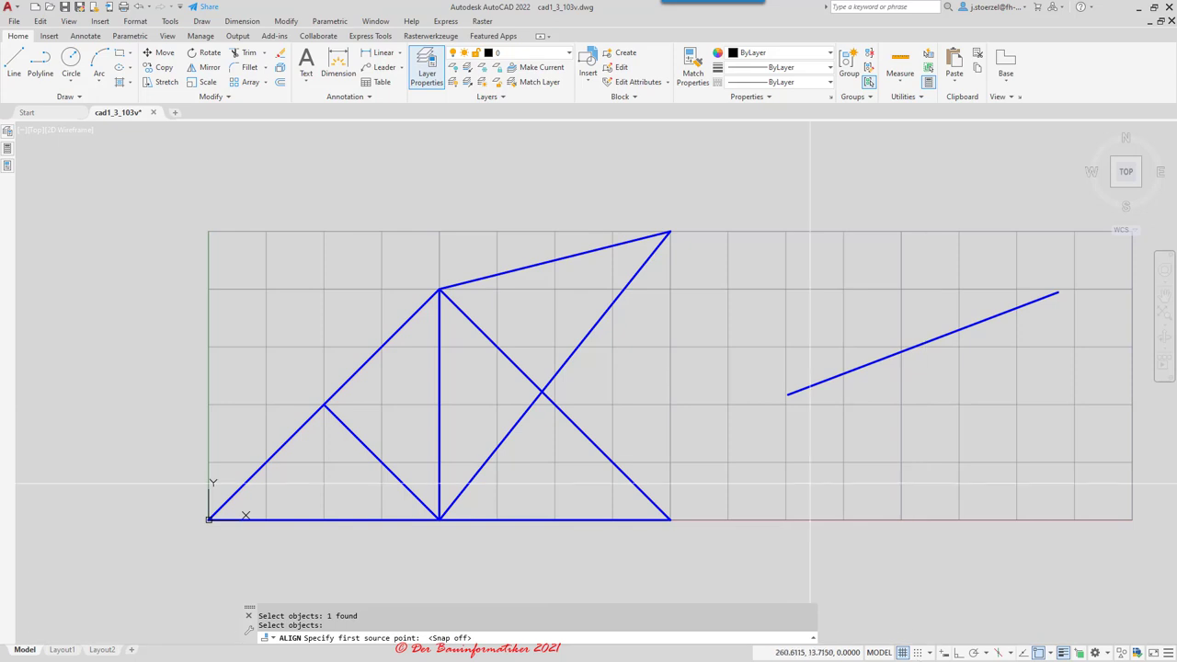
left_click(787, 394)
left_click(669, 519)
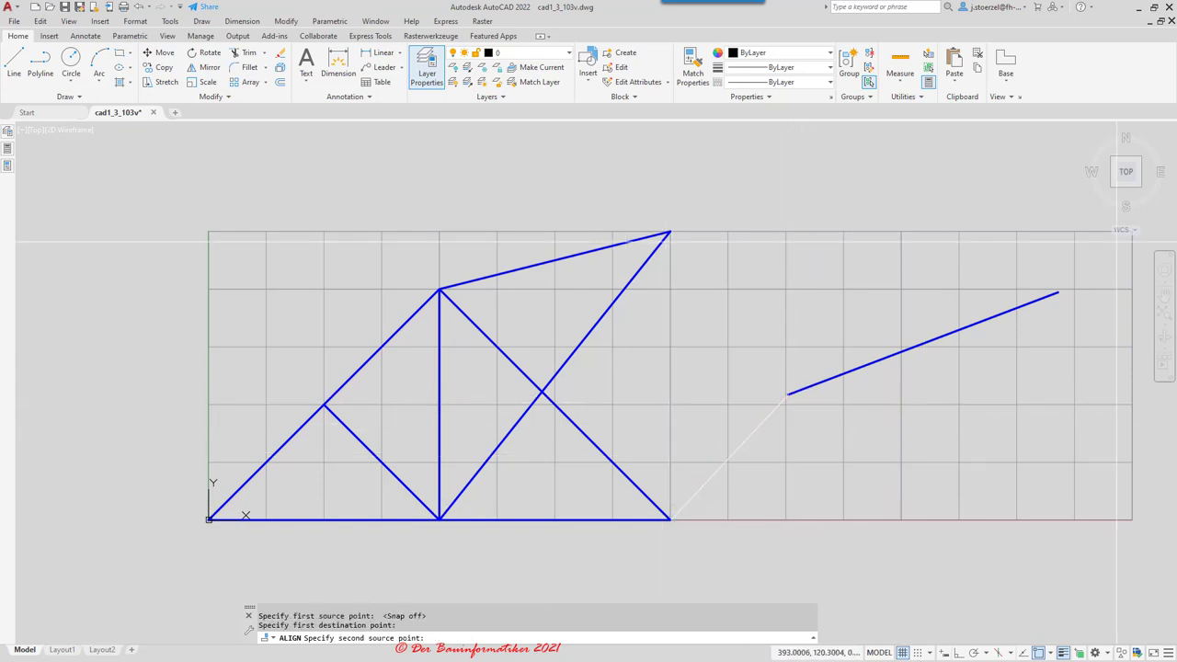
left_click(1057, 293)
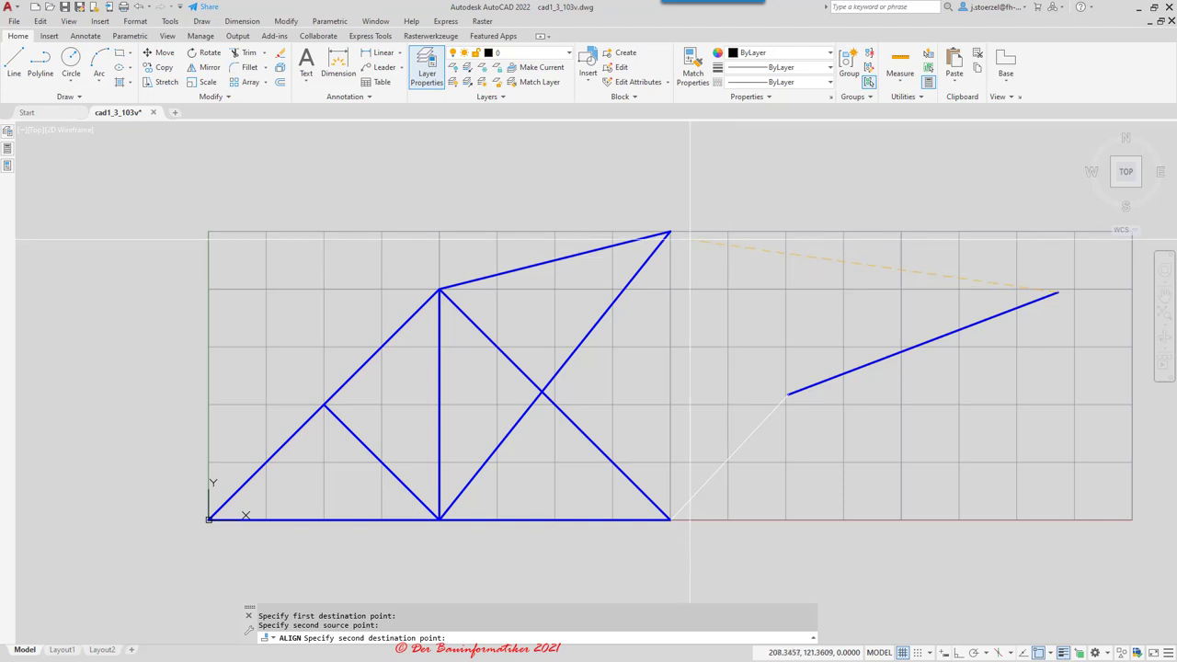
left_click(670, 232)
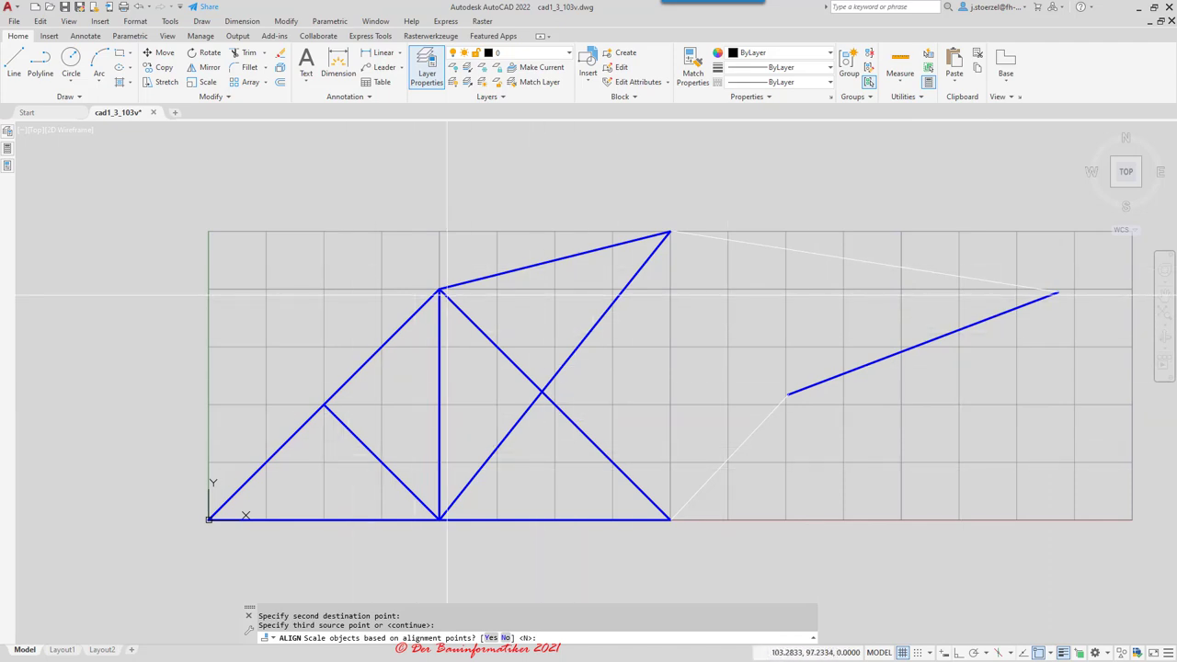
scroll(473, 469, "down", 2)
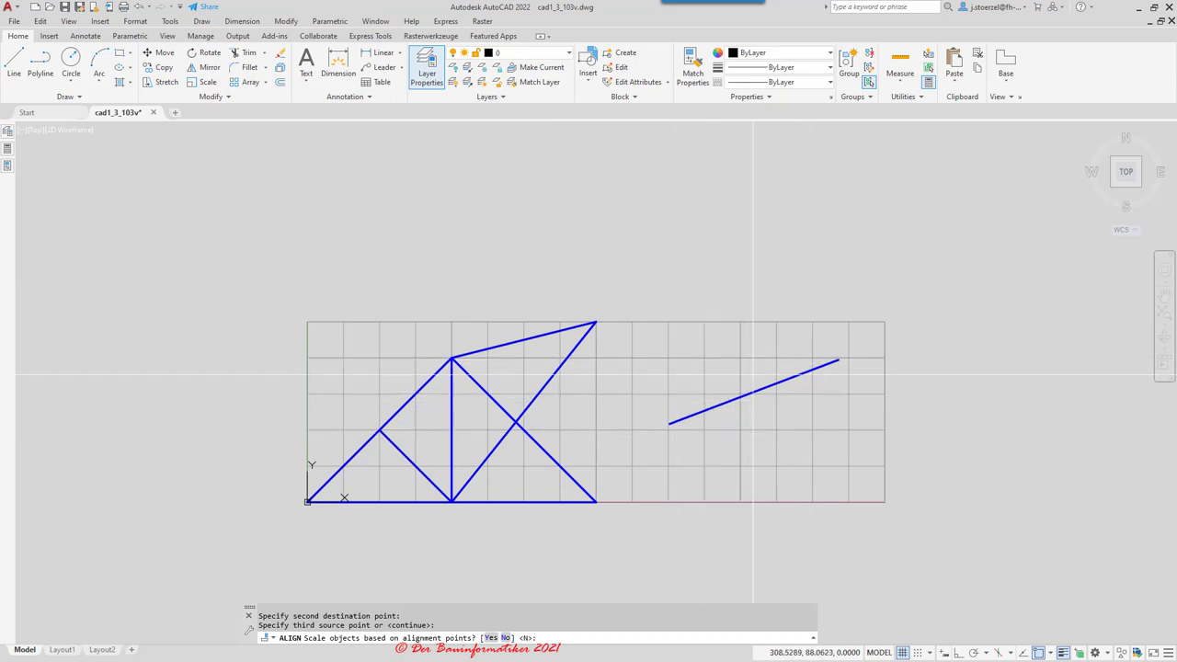
left_click(504, 637)
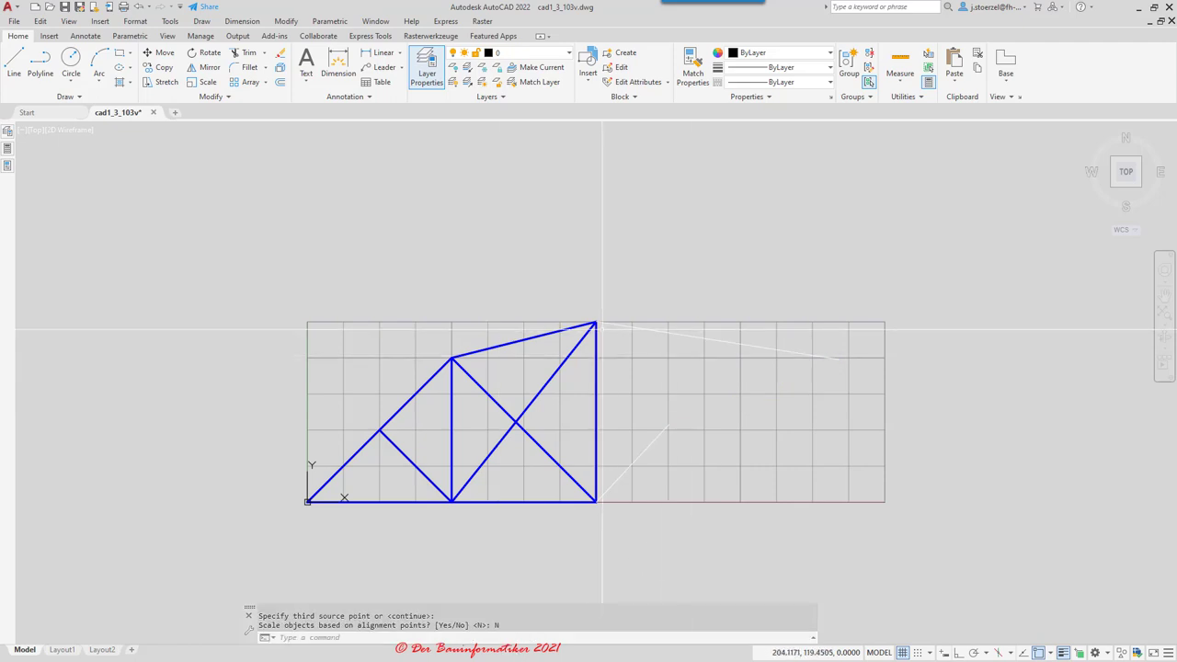
- Mirror the grouped half-truss about the vertical member below the peak, keeping the source objects
mouse_move(599, 403)
middle_mouse_down()
mouse_move(430, 474)
mouse_move(526, 345)
mouse_move(491, 377)
middle_mouse_up()
scroll(431, 473, "up", 4)
scroll(523, 349, "up", 2)
scroll(505, 352, "down", 4)
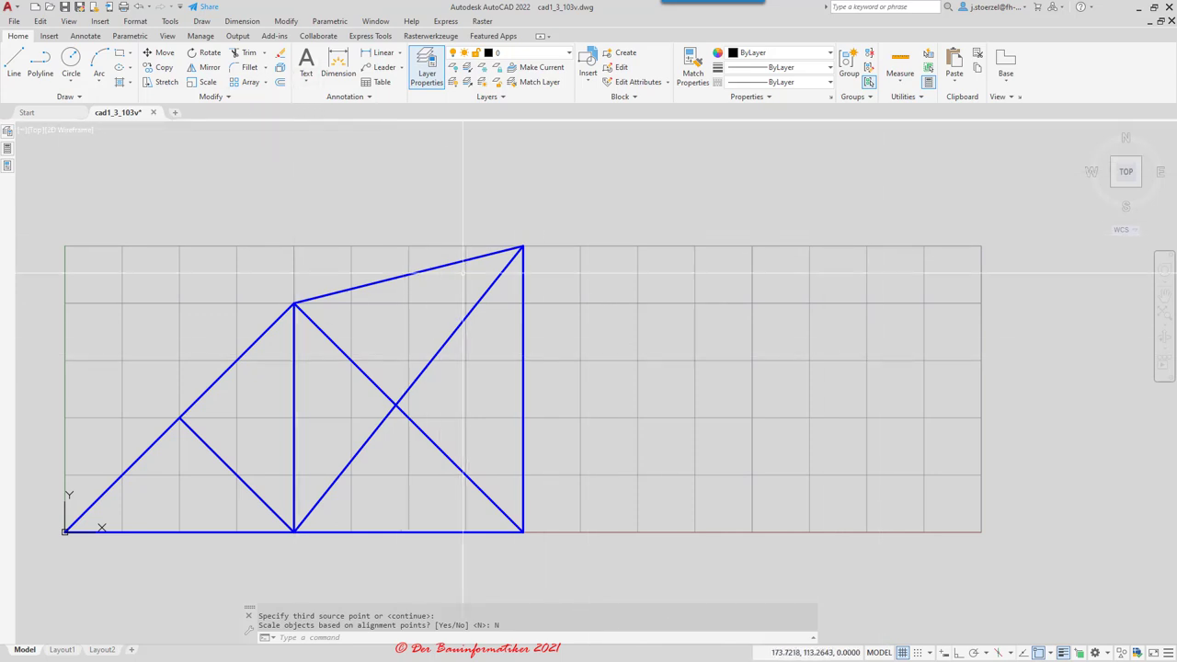
left_click(244, 272)
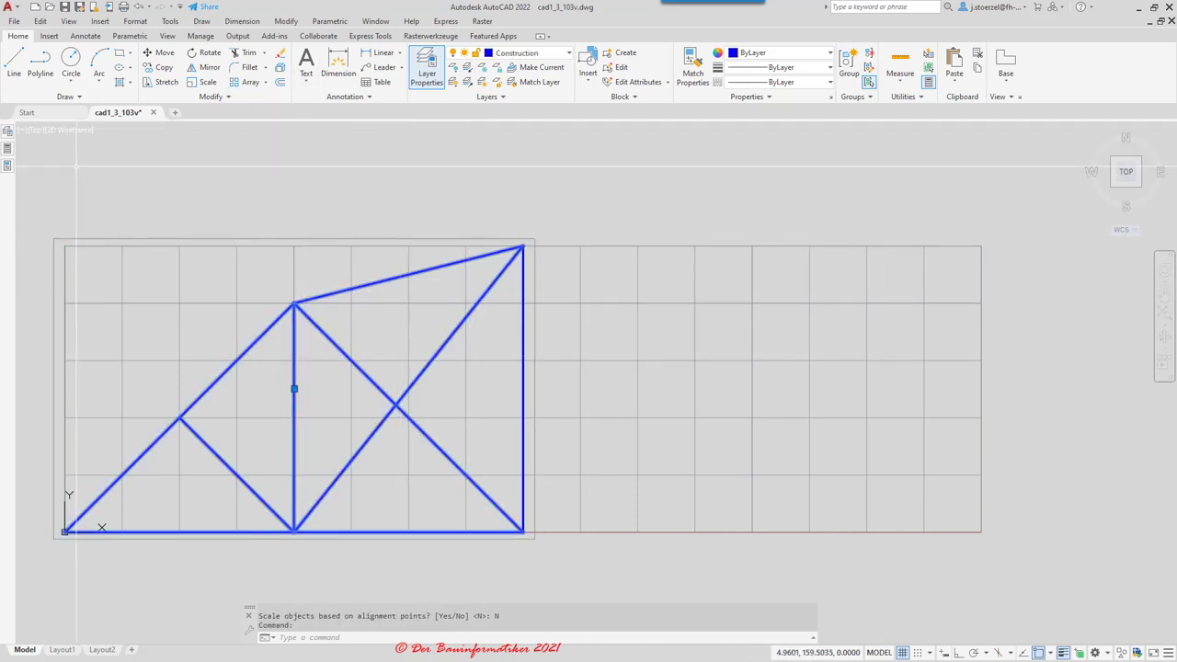
left_click(206, 68)
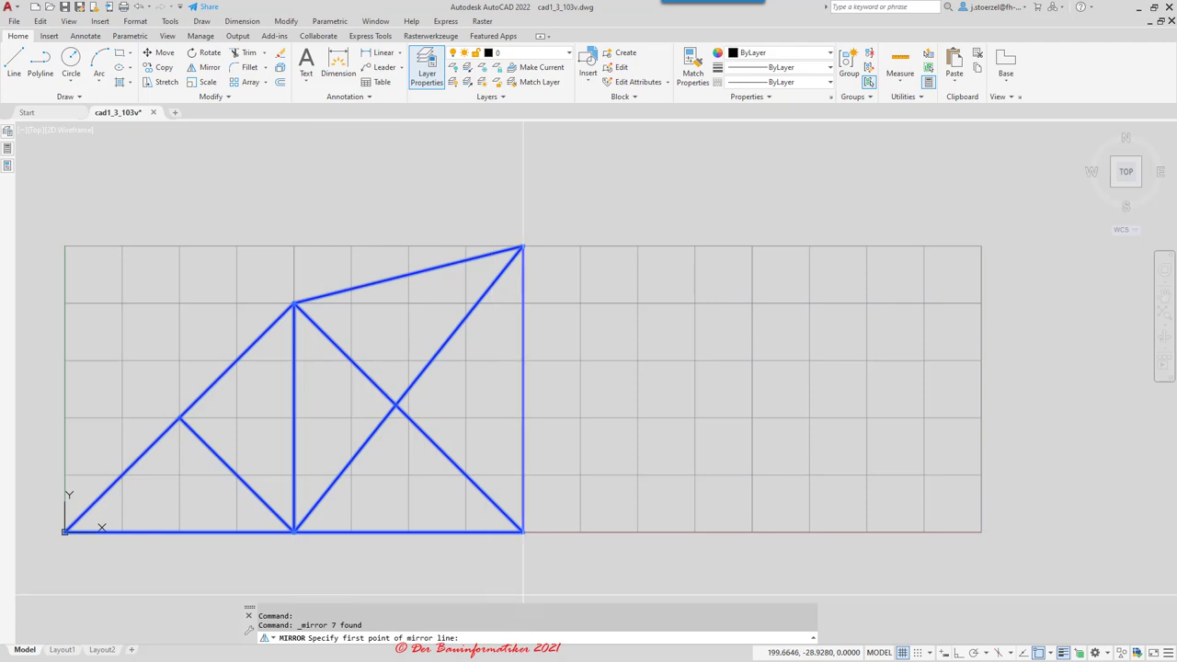
left_click(523, 531)
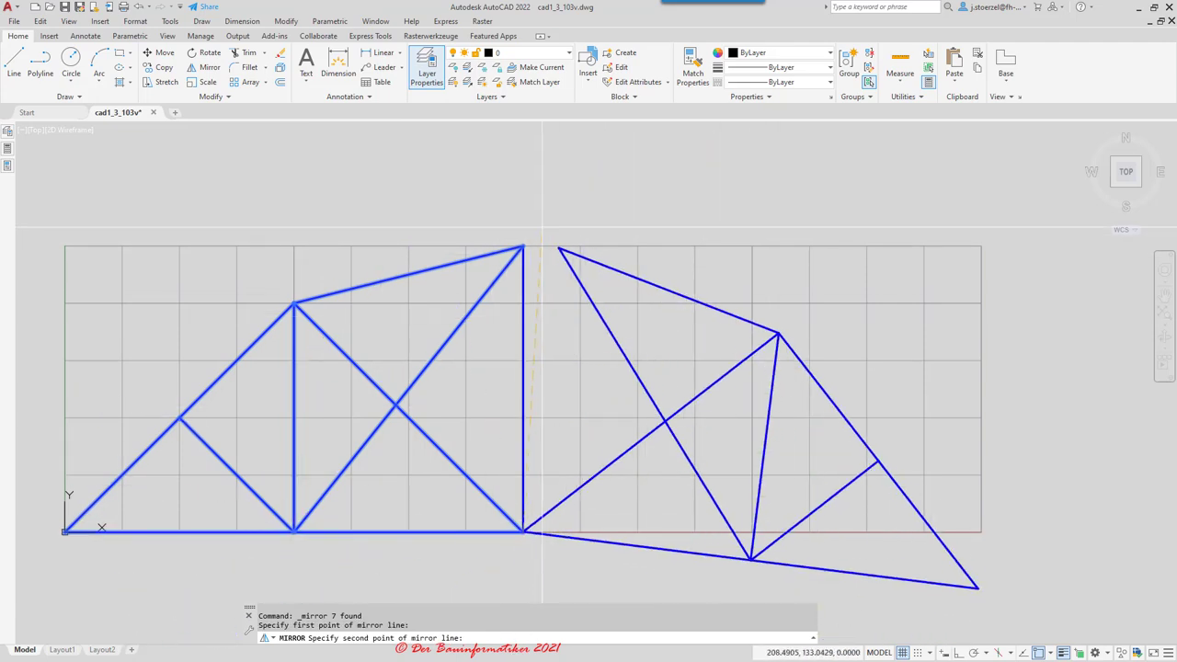
left_click(523, 246)
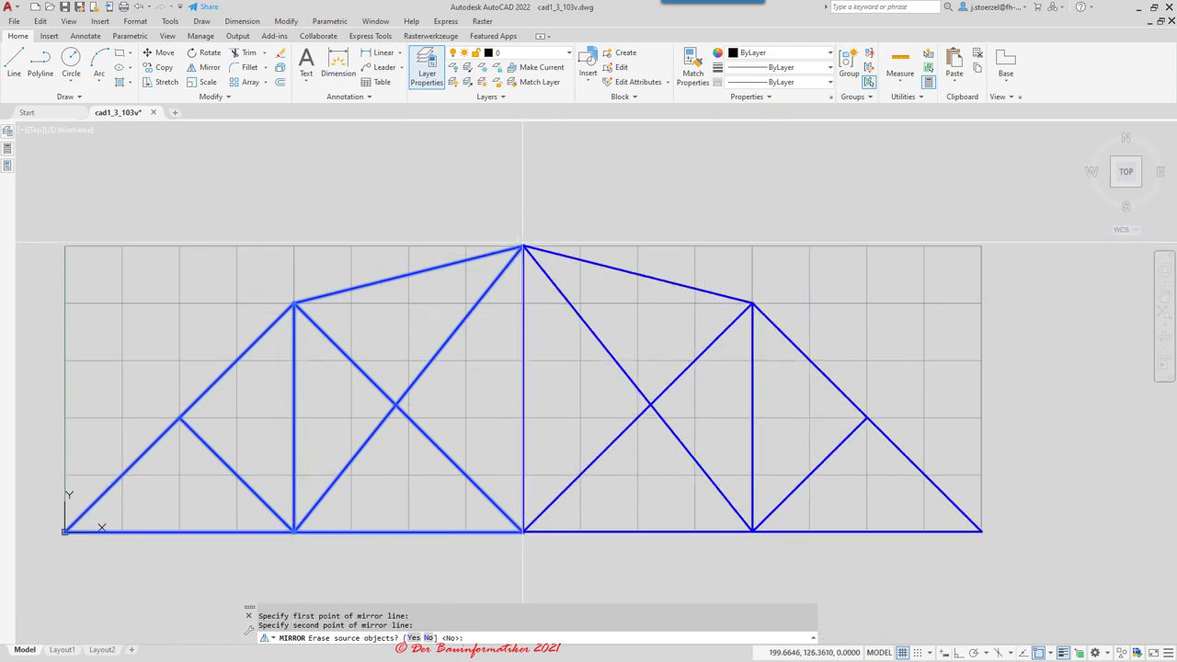
left_click(428, 637)
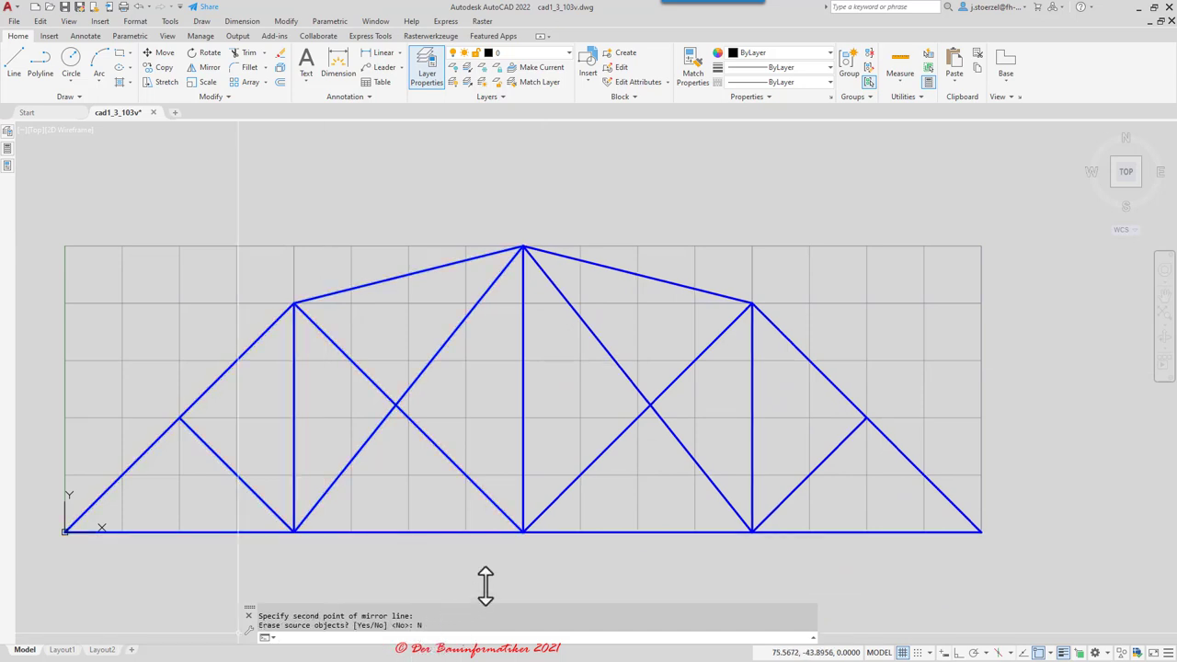
scroll(521, 382, "down", 2)
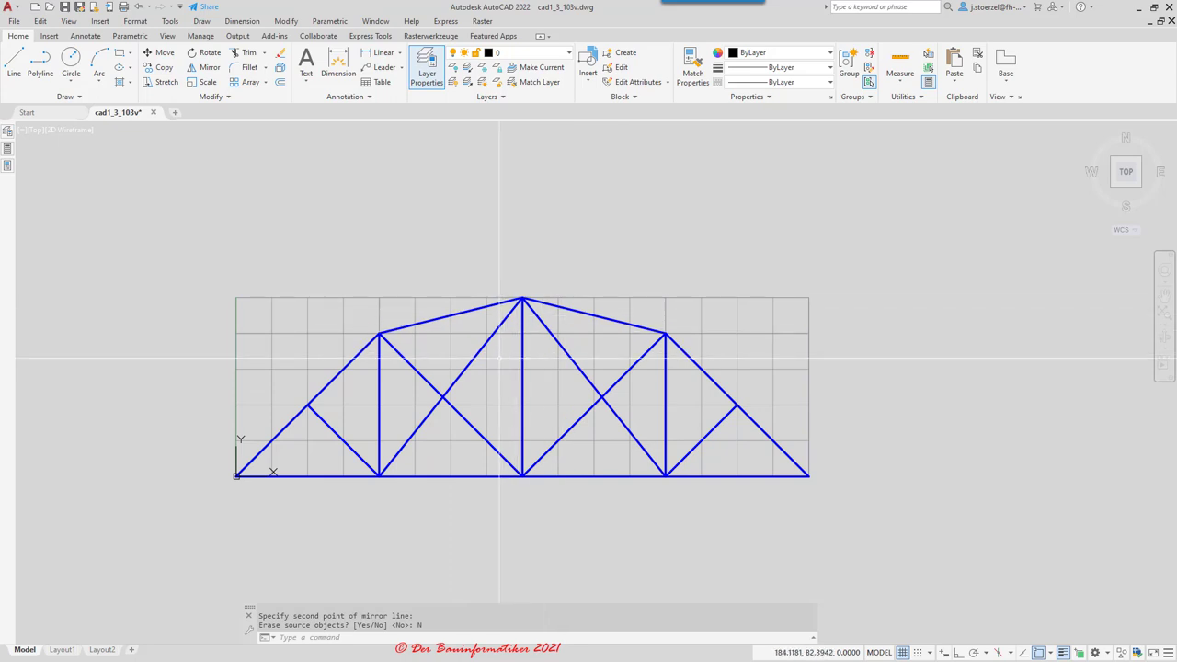
middle_click_drag(499, 358, 480, 407)
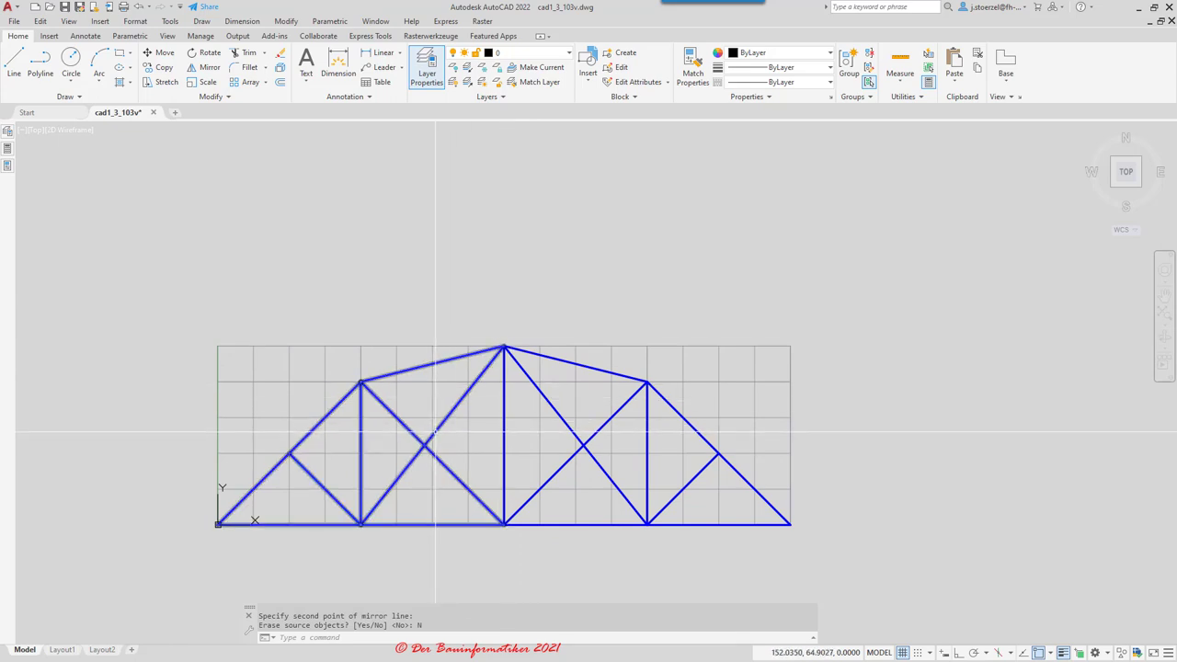
- Move the grouped left half-truss off the template by its grip, and undo the move
key("Return")
left_click(360, 436)
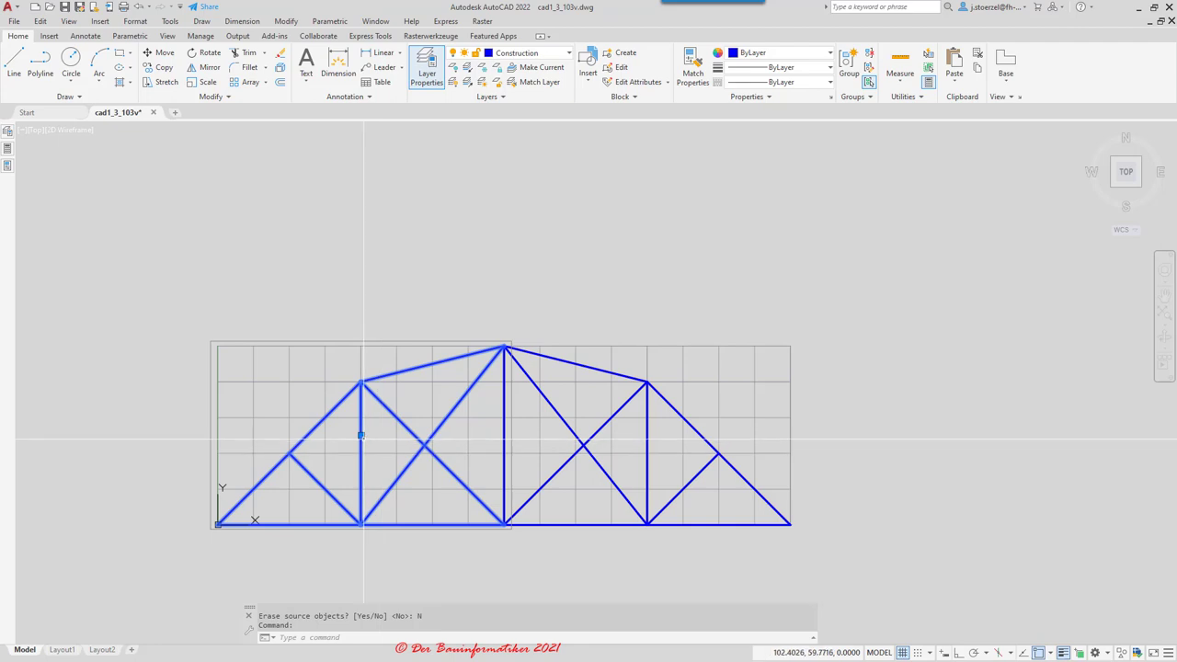
left_click(361, 436)
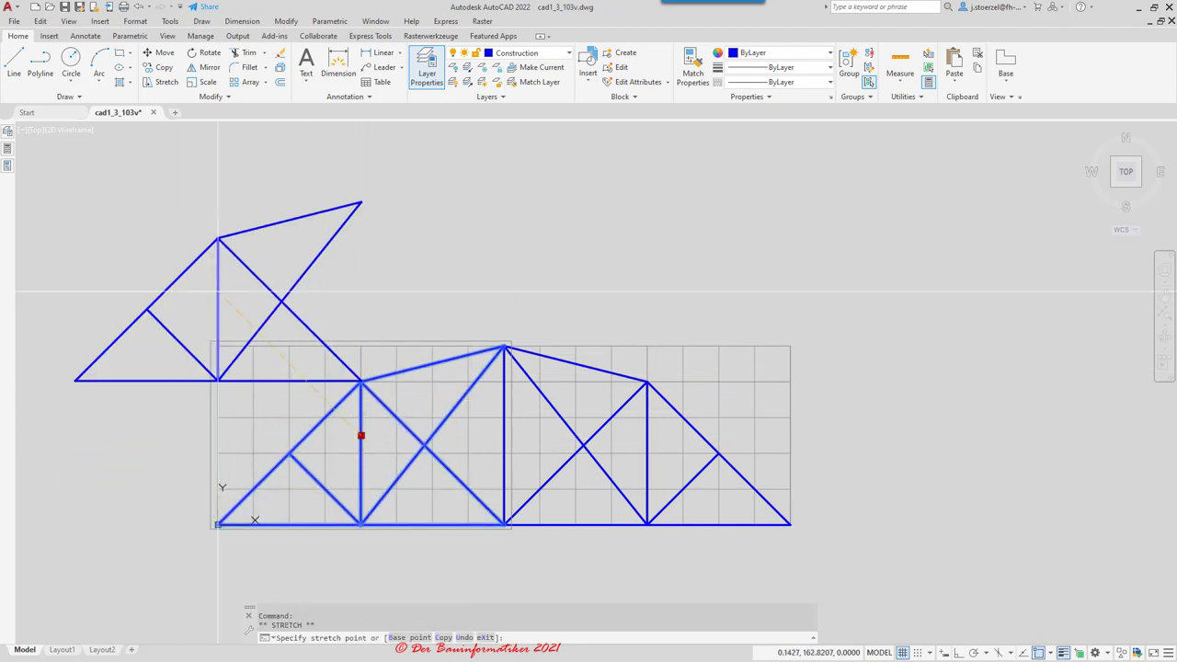
left_click(238, 193)
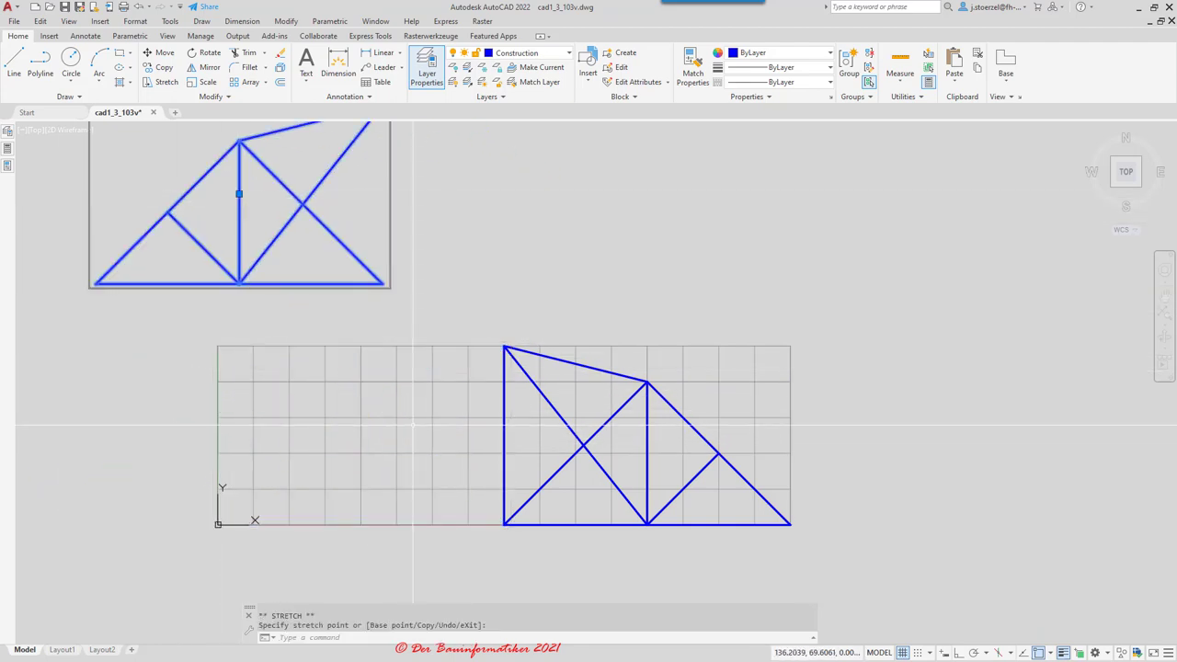
scroll(413, 425, "down", 2)
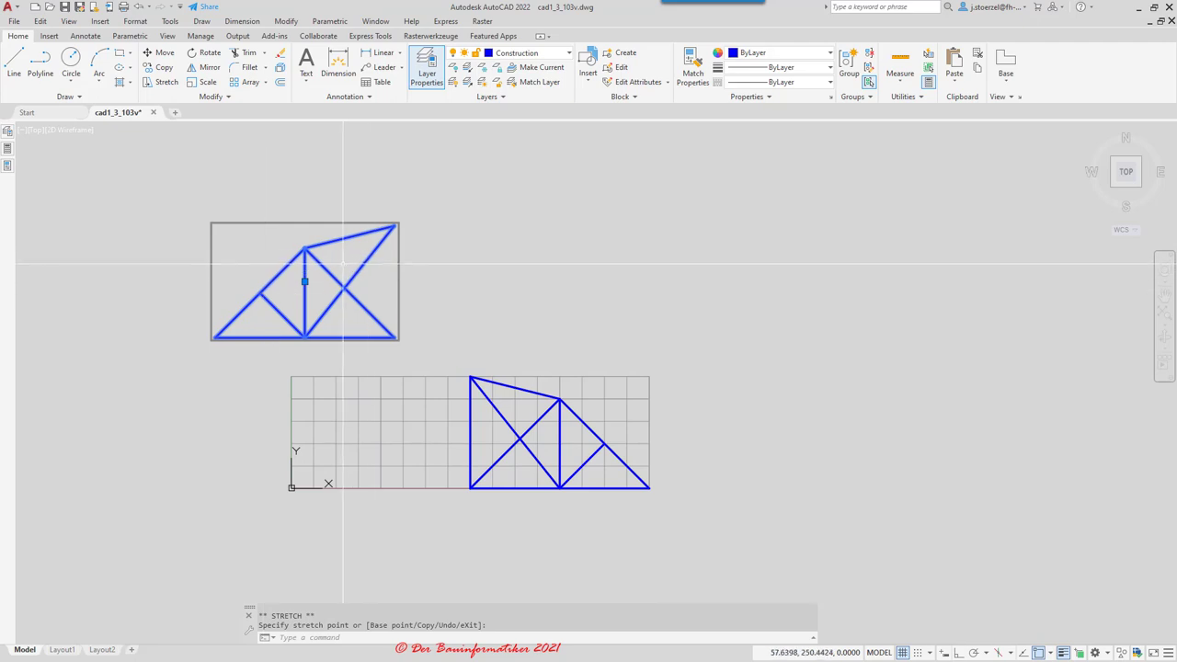
left_click(138, 8)
left_click(138, 7)
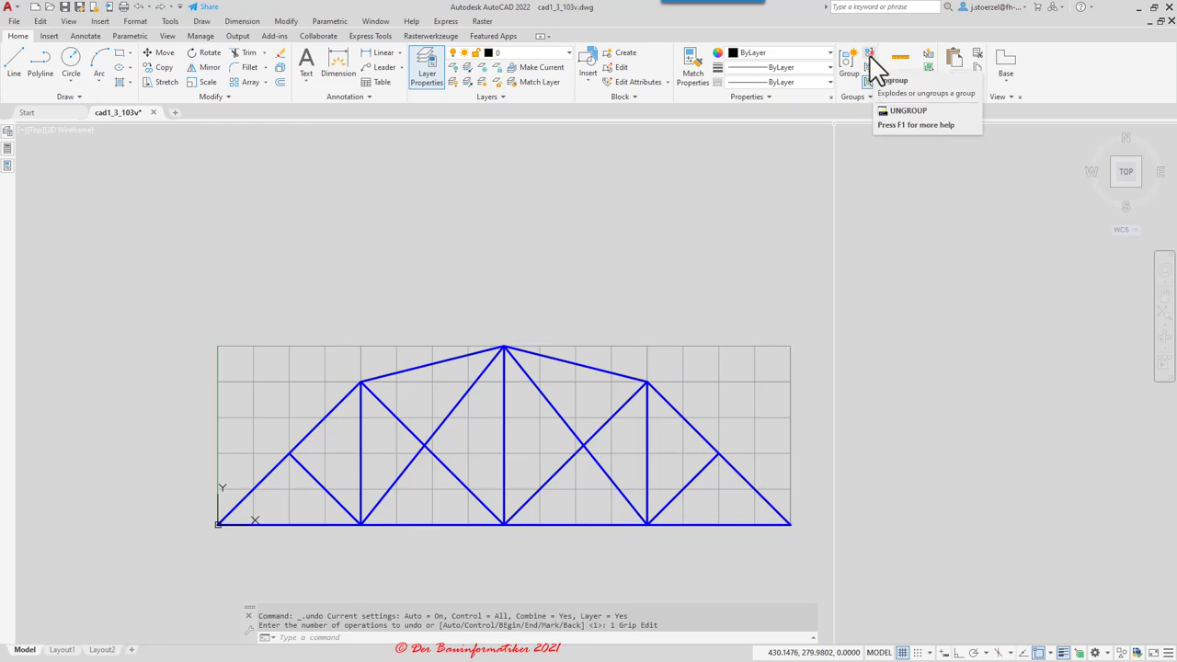
- Ungroup the left half-truss, and undo the ungrouping
left_click(471, 387)
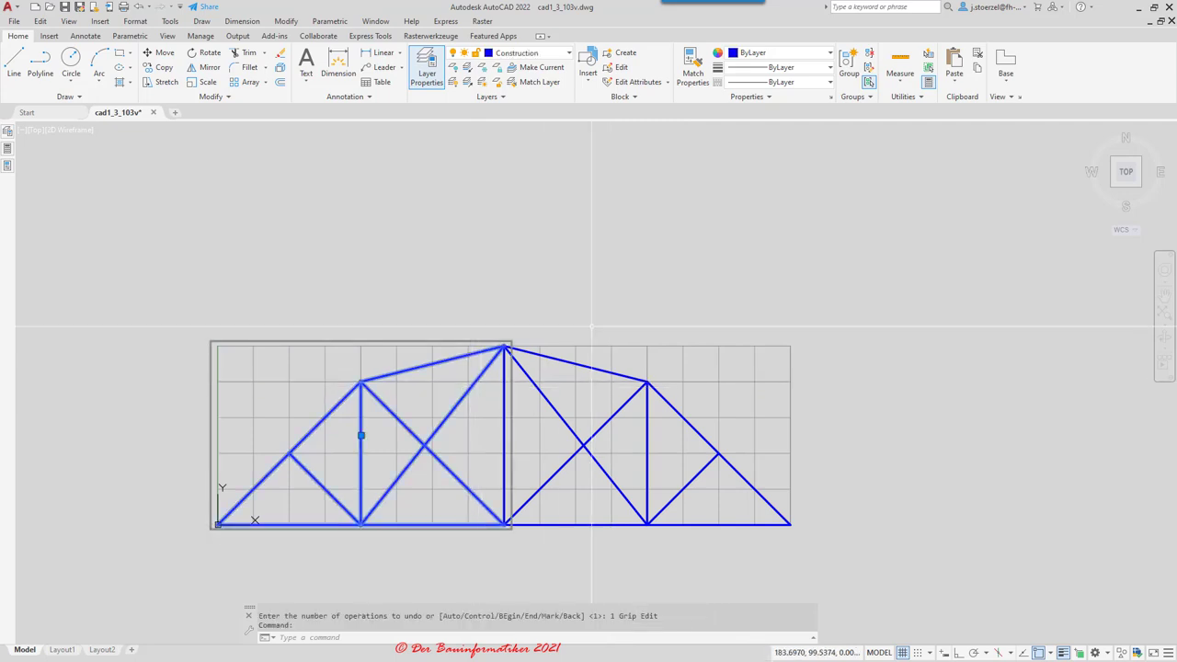
left_click(868, 66)
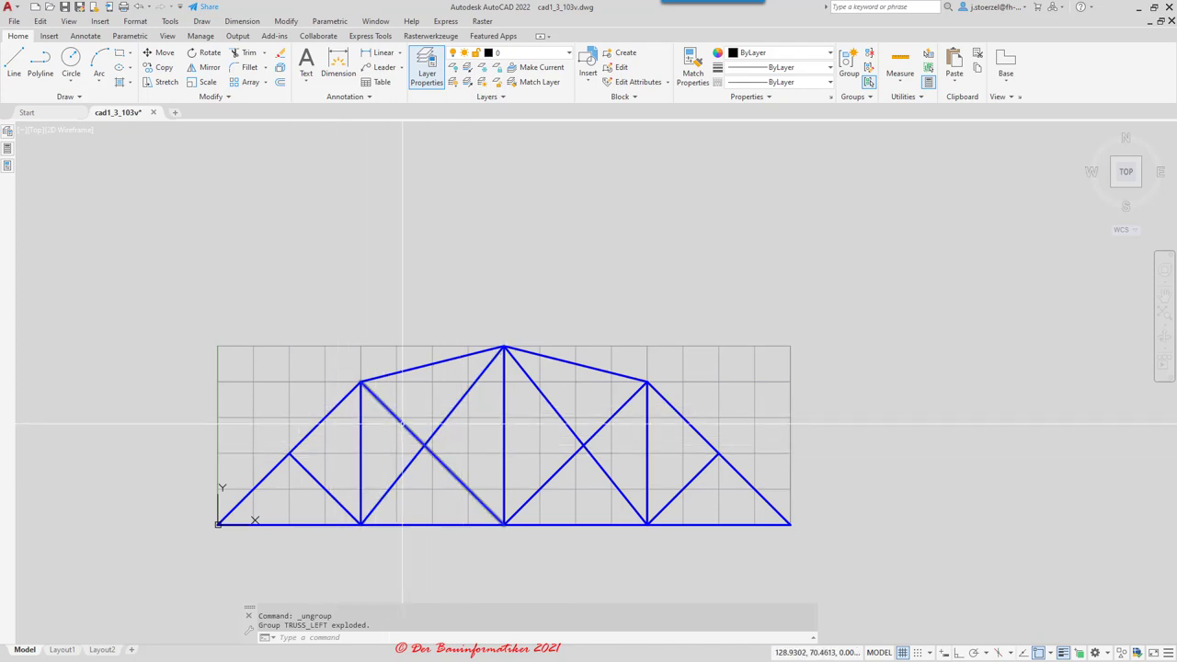
mouse_move(360, 416)
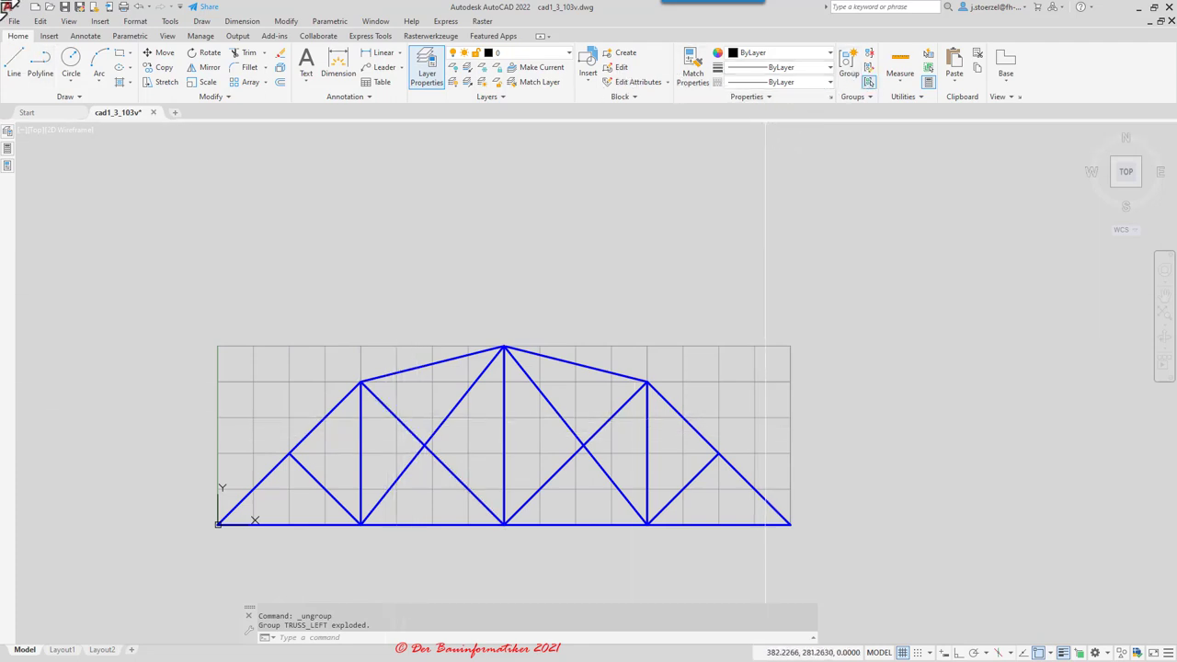
left_click(137, 6)
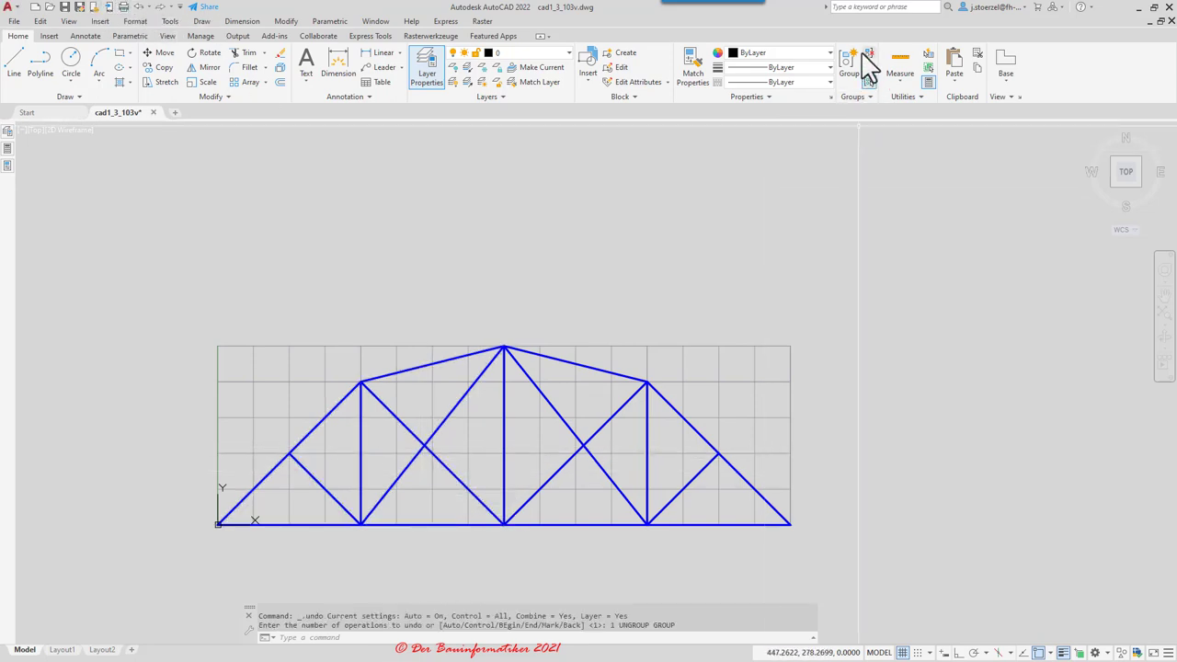
- Clear the selection and turn group selection off so single members of the left half-truss can be picked
left_click(450, 415)
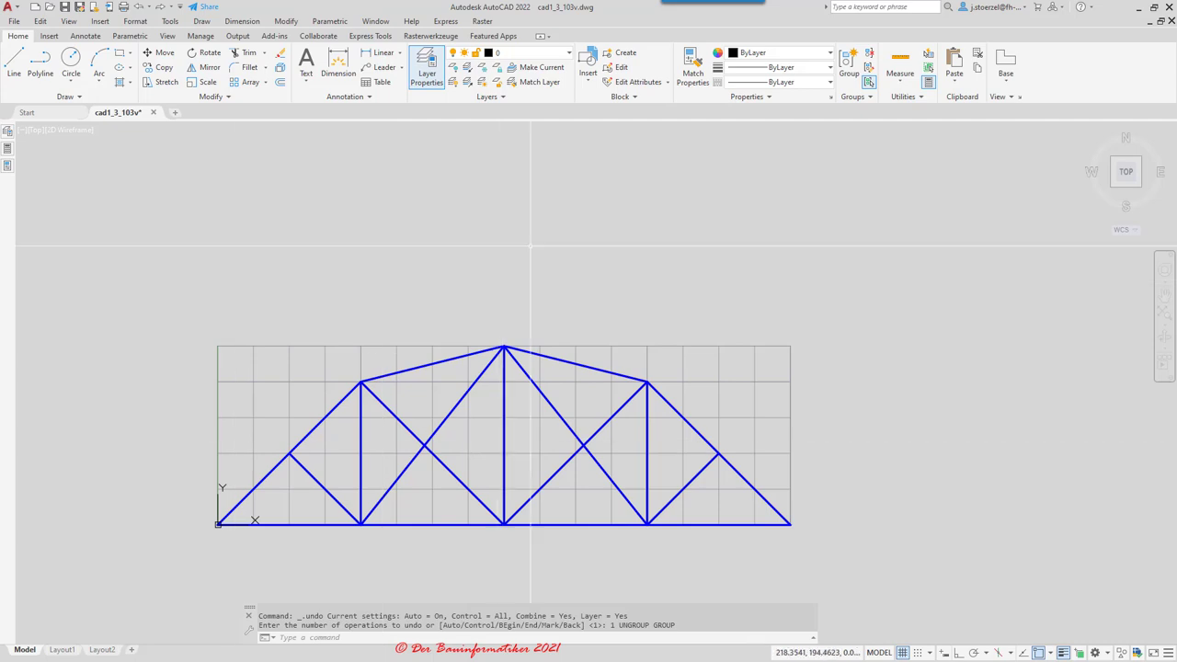
left_click(866, 84)
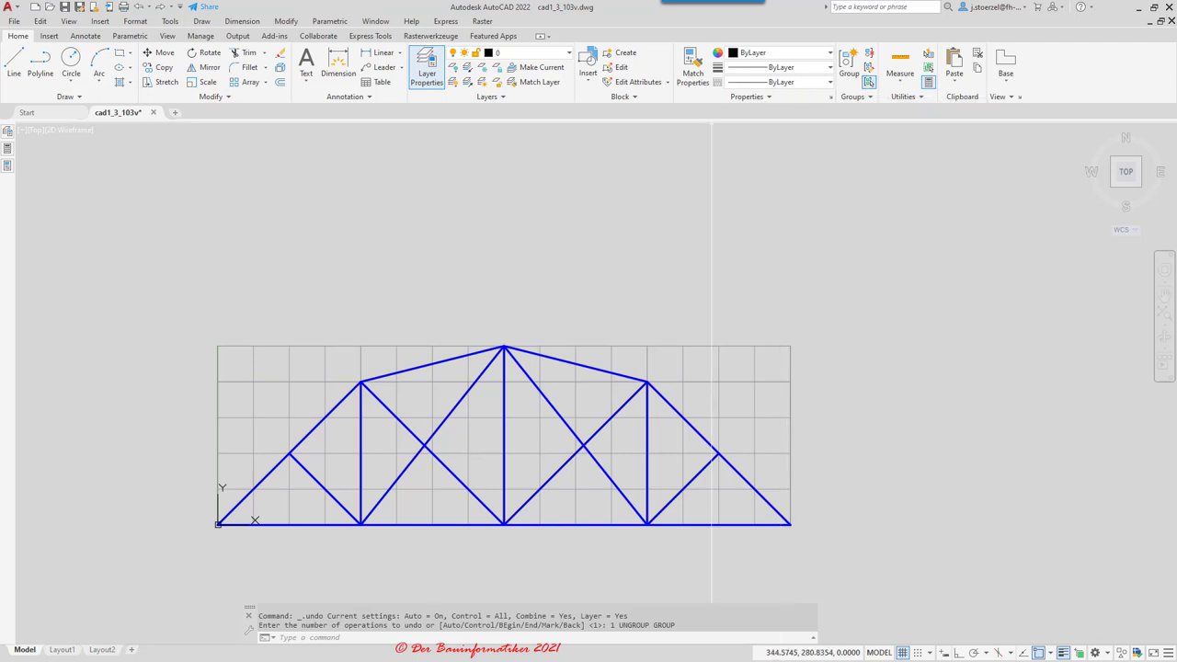
left_click(459, 405)
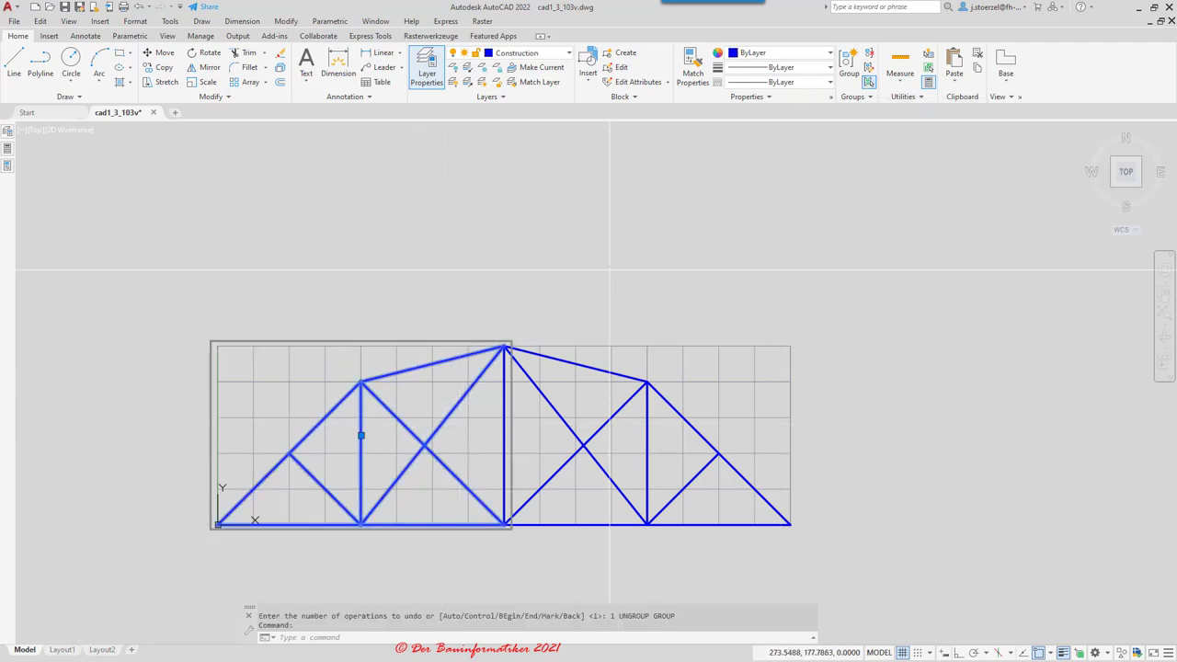
left_click(608, 267)
key("Escape")
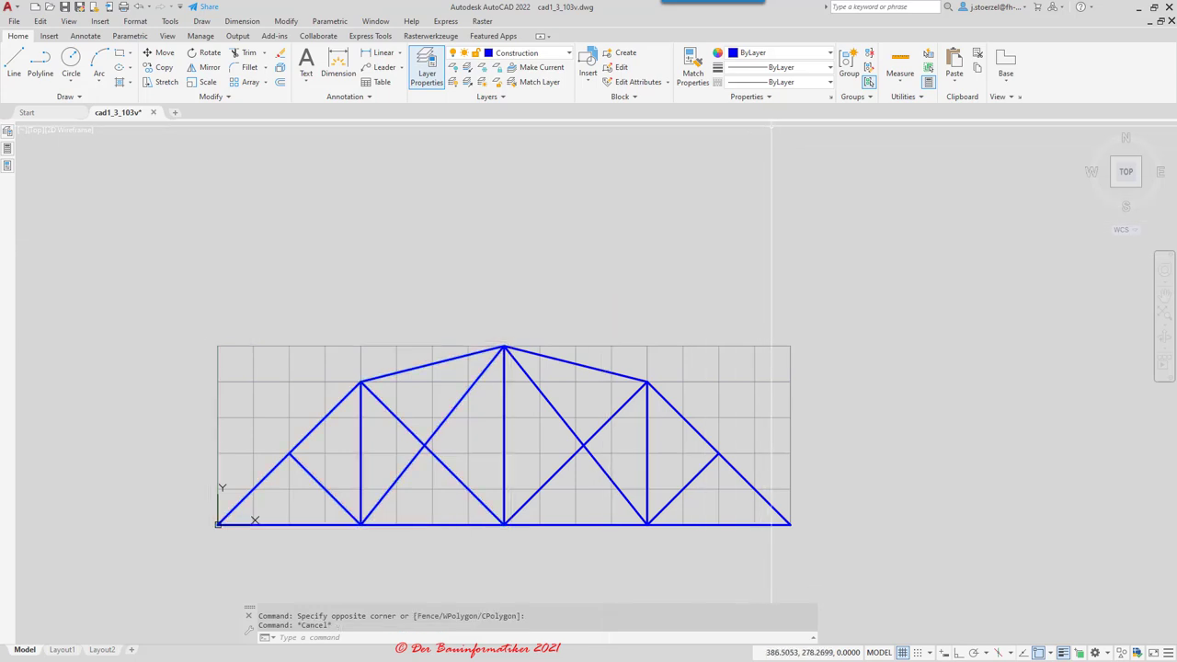
key("Escape")
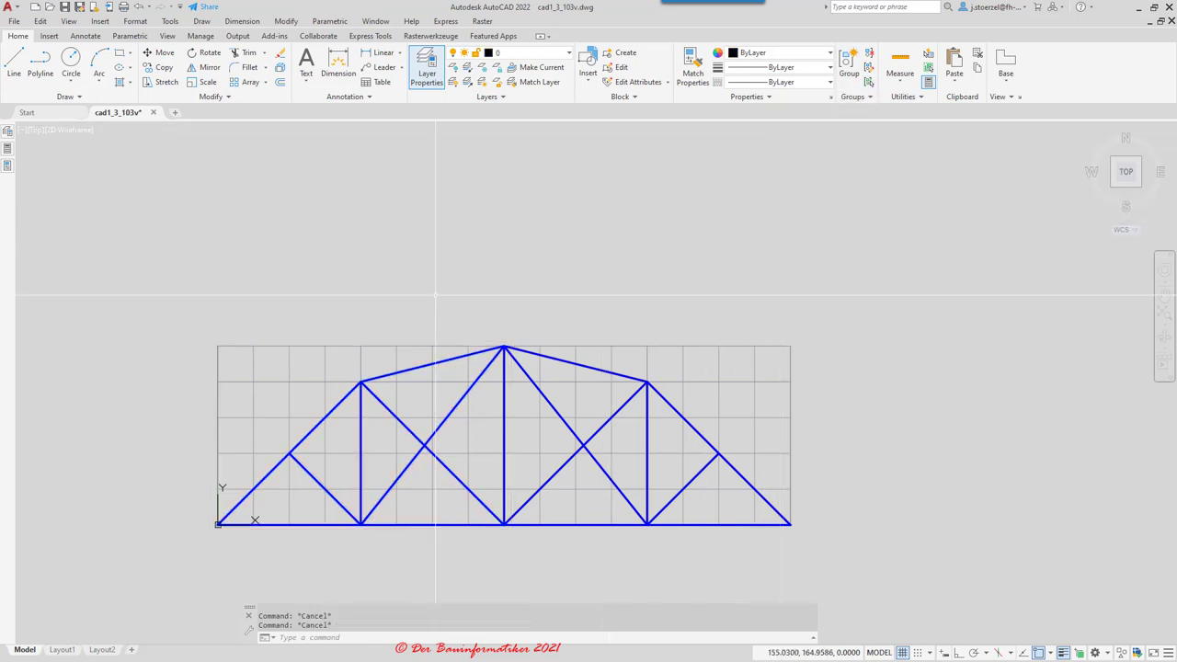
- Move the left half-truss's outer sloping member and its upper chord member individually away from the truss
mouse_move(462, 397)
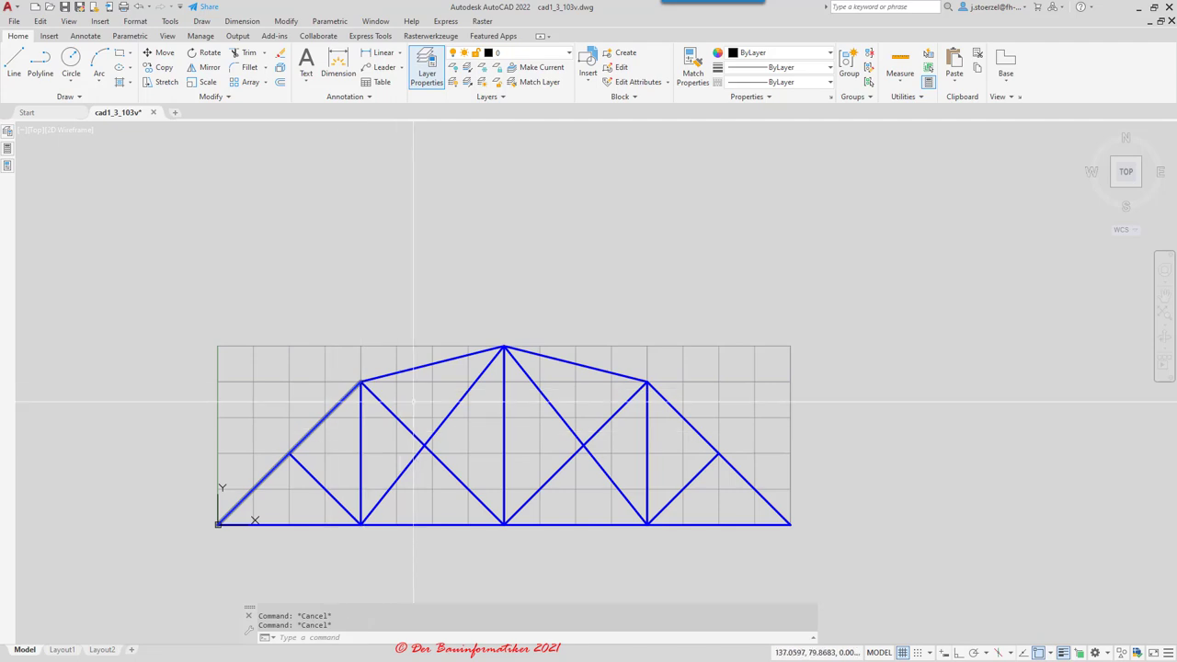
left_click(280, 462)
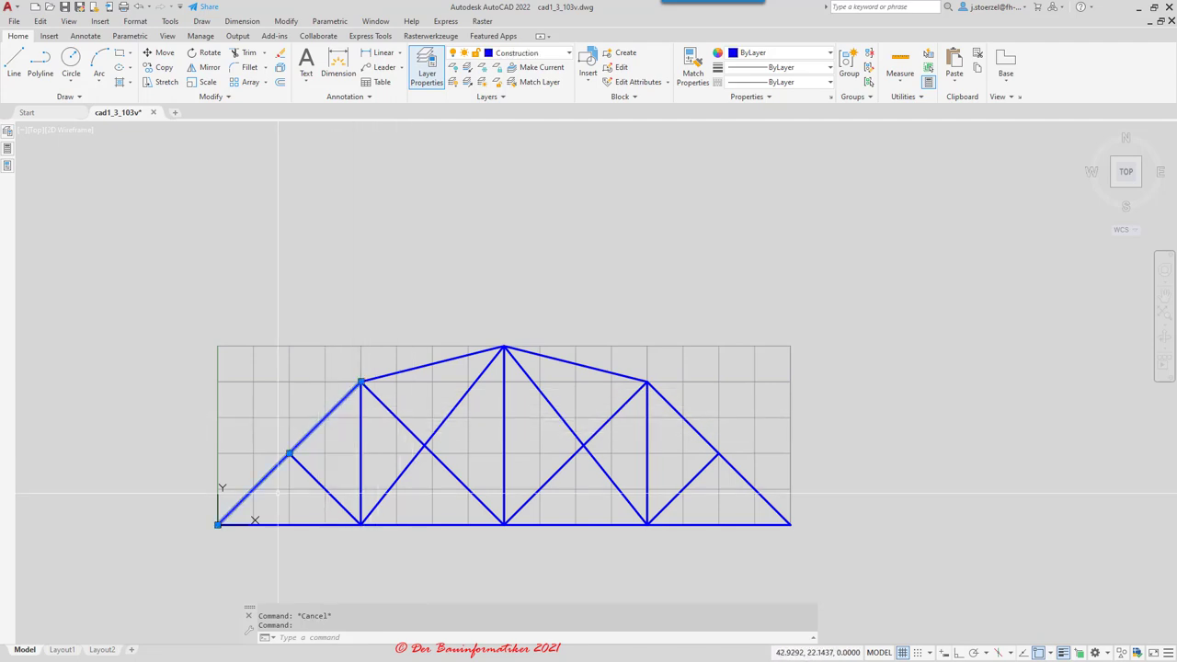
left_click(289, 453)
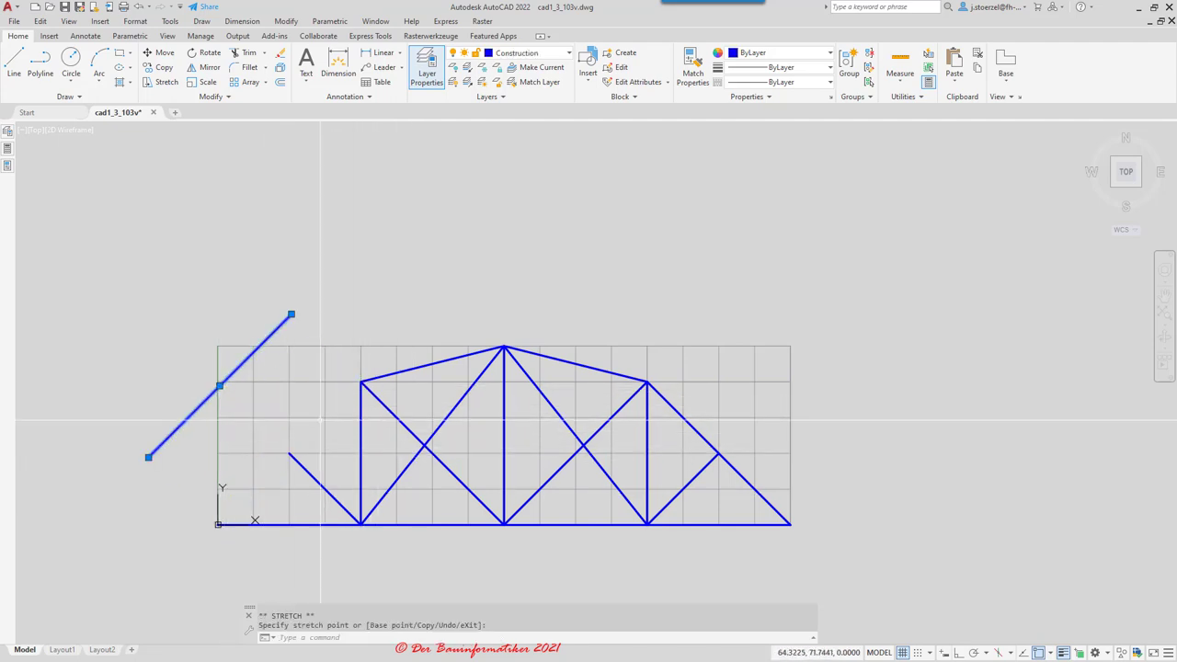
left_click(447, 360)
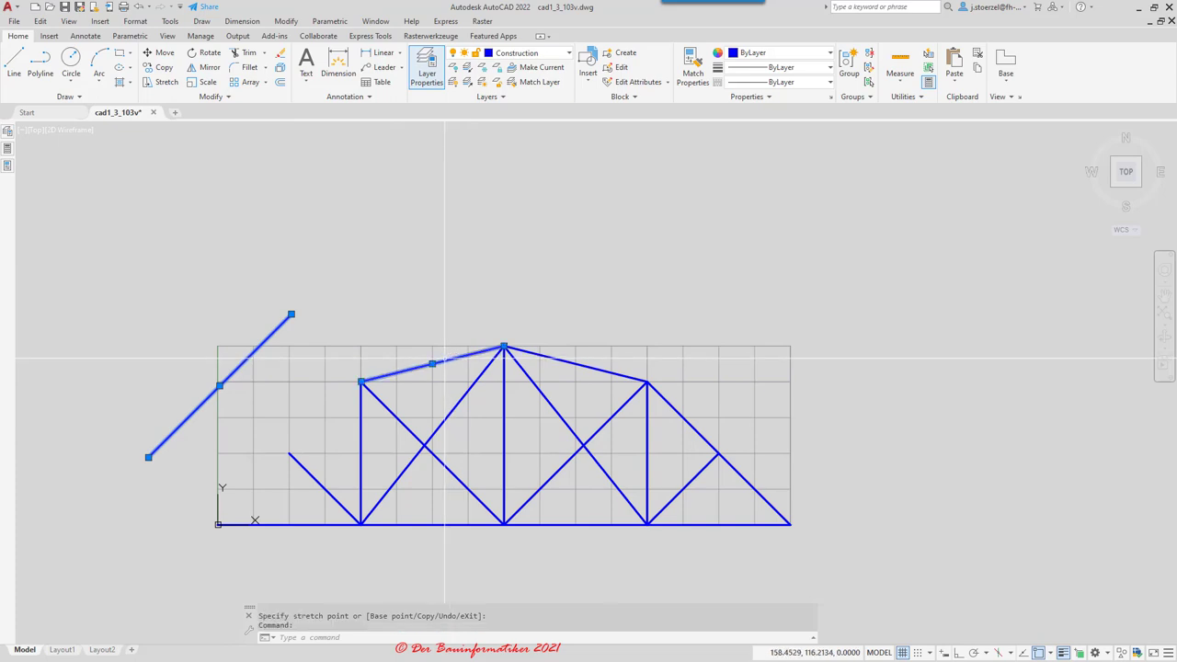
left_click(432, 364)
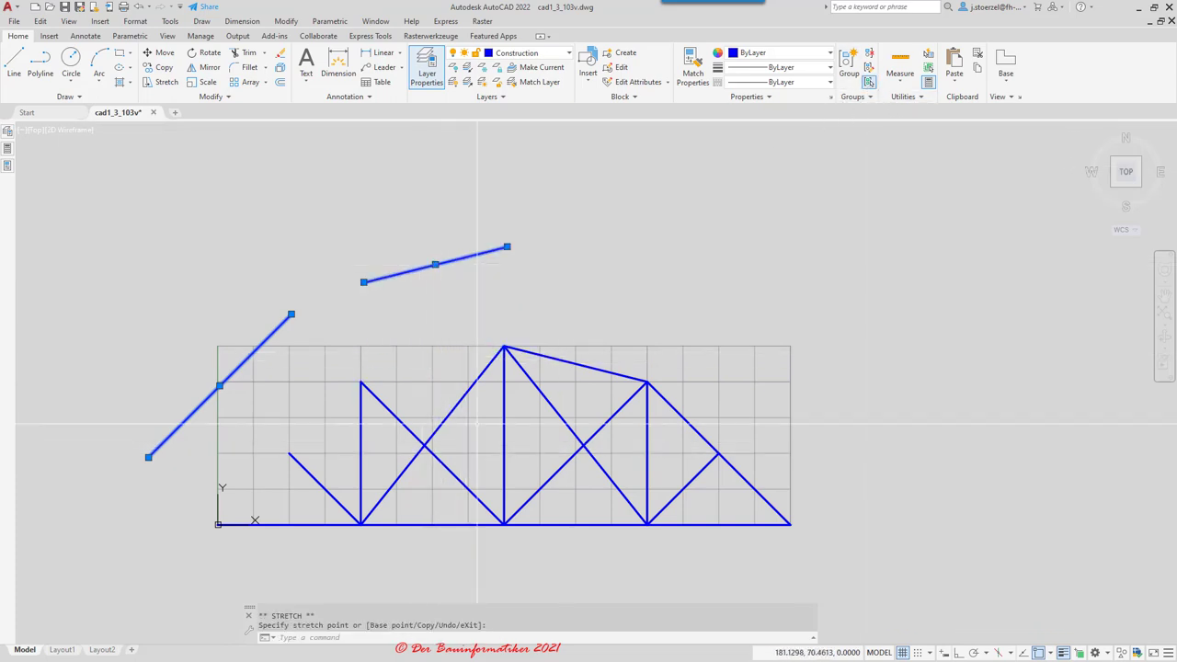
- Turn group selection back on, select the left group, and undo the moves of its two members
left_click(403, 382)
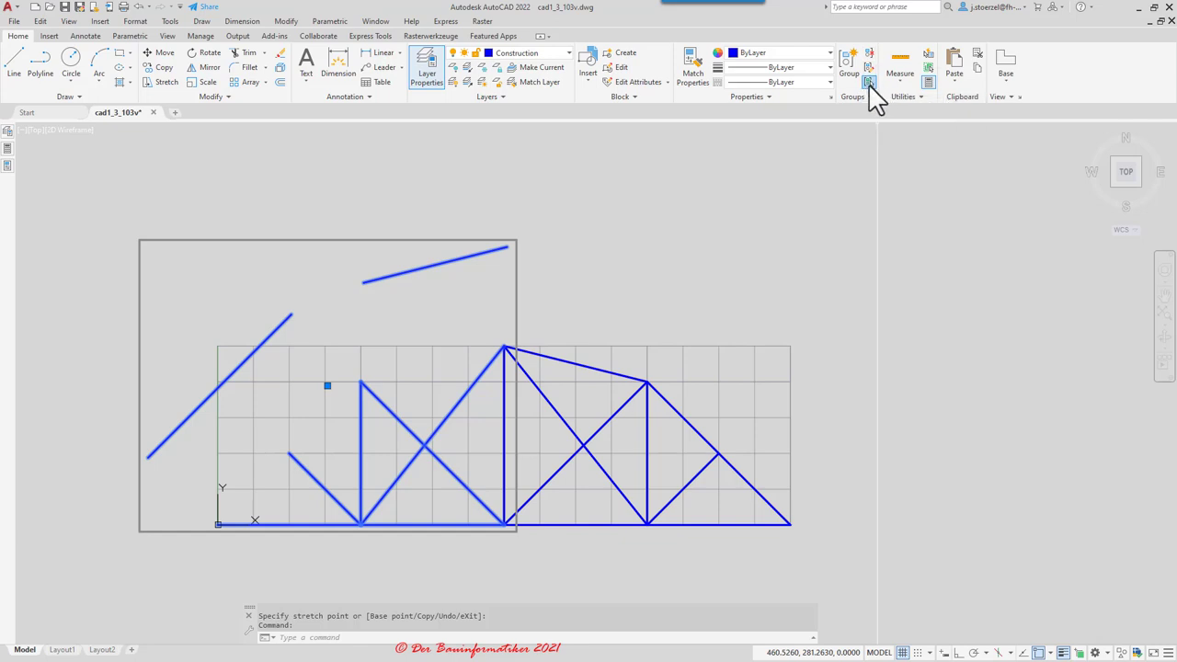
left_click(138, 8)
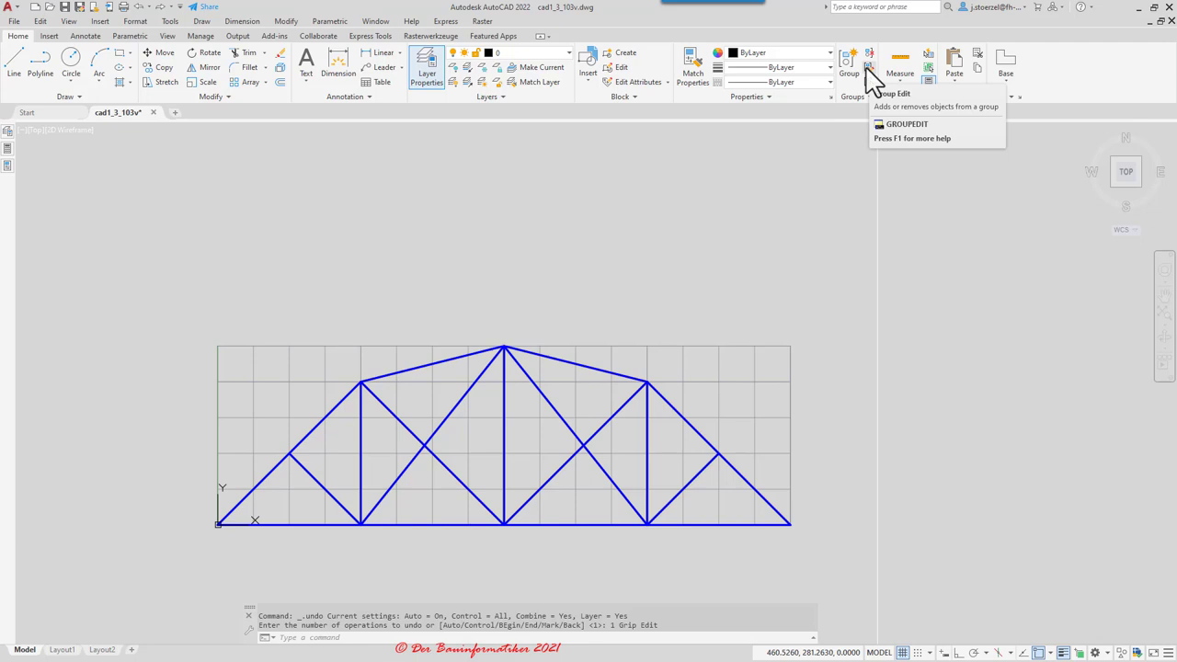
- Add the vertical member below the peak to the left half-truss group with Group Edit
left_click(868, 81)
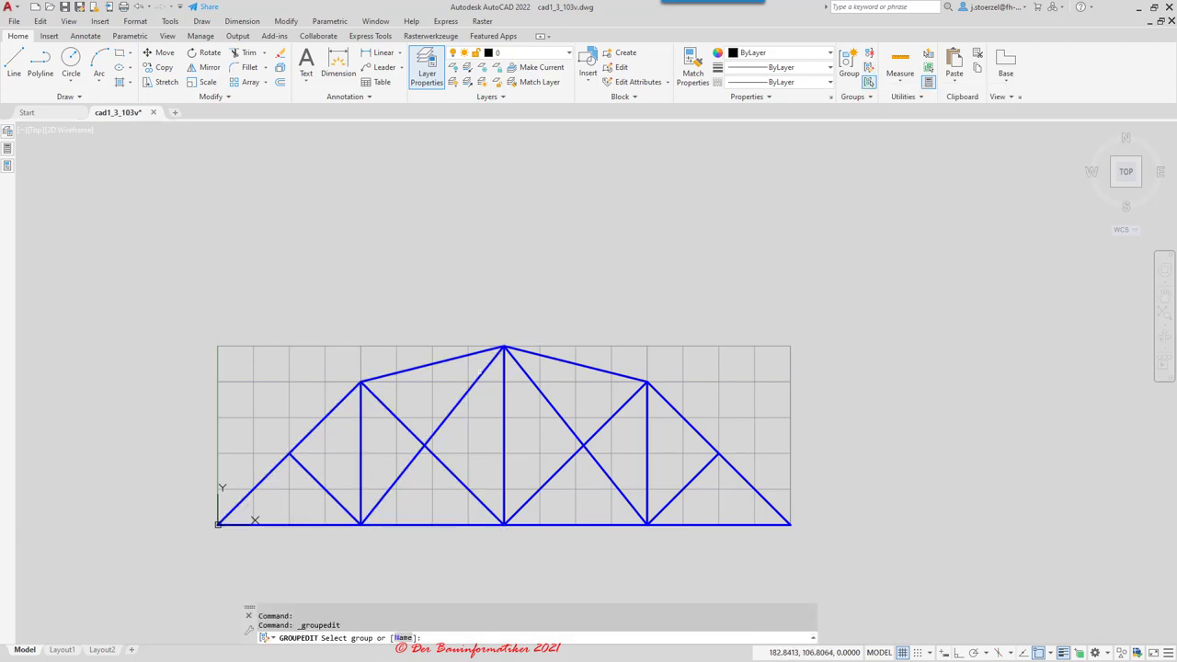
left_click(482, 373)
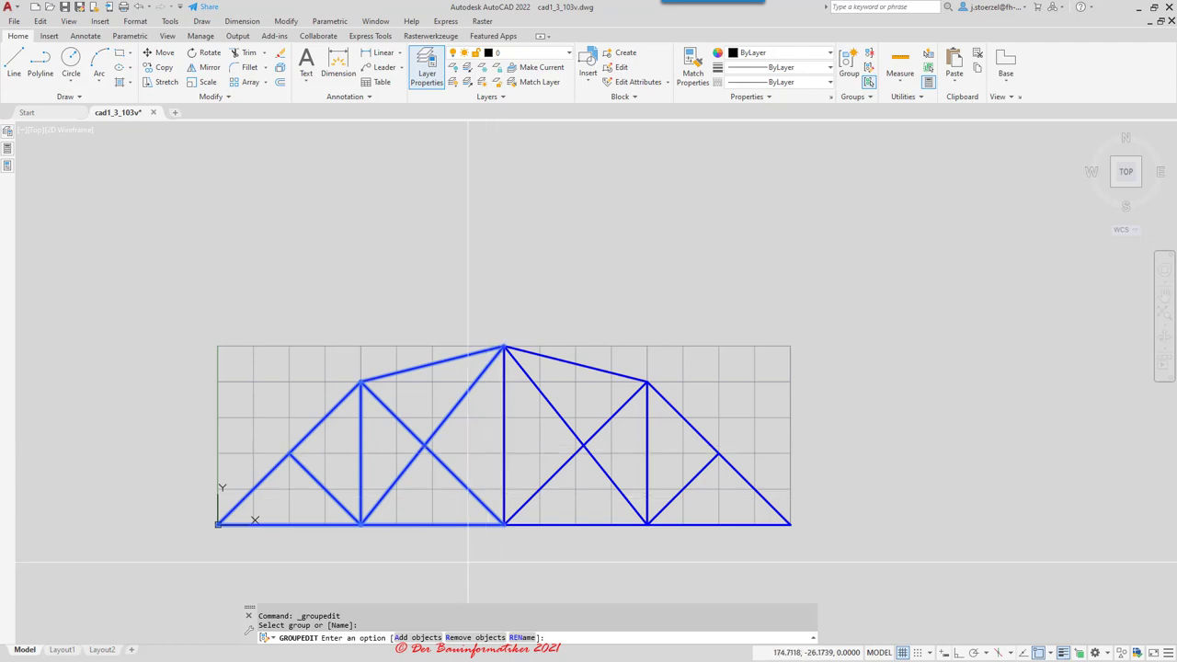
left_click(417, 637)
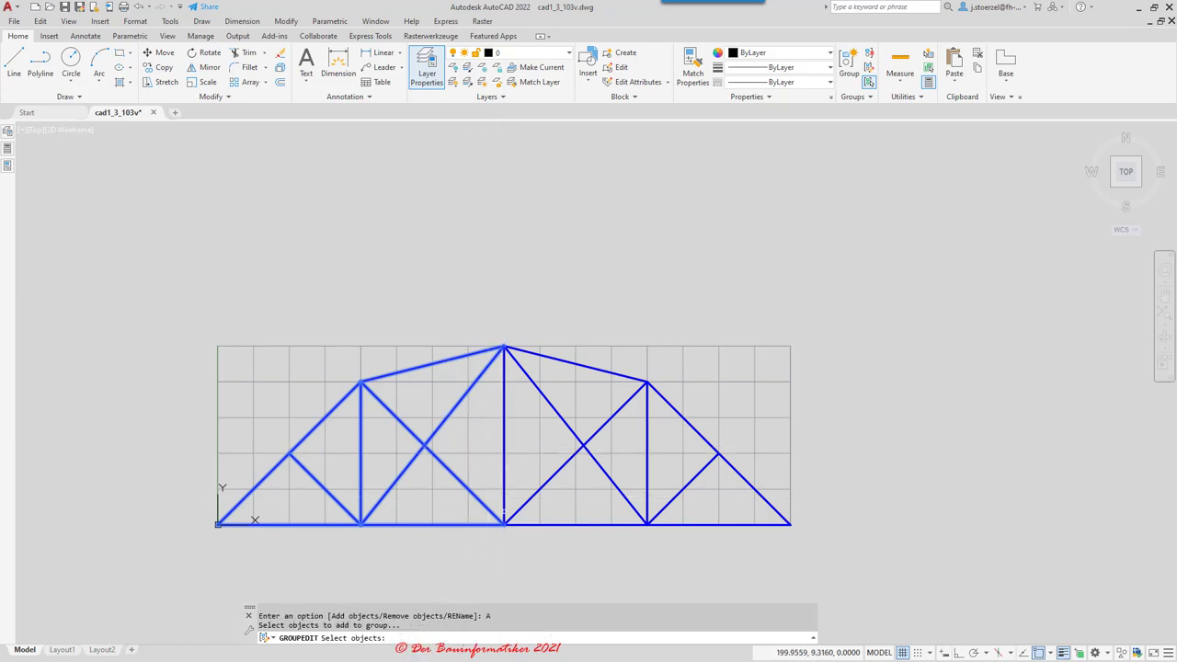
left_click(502, 463)
left_click(379, 514)
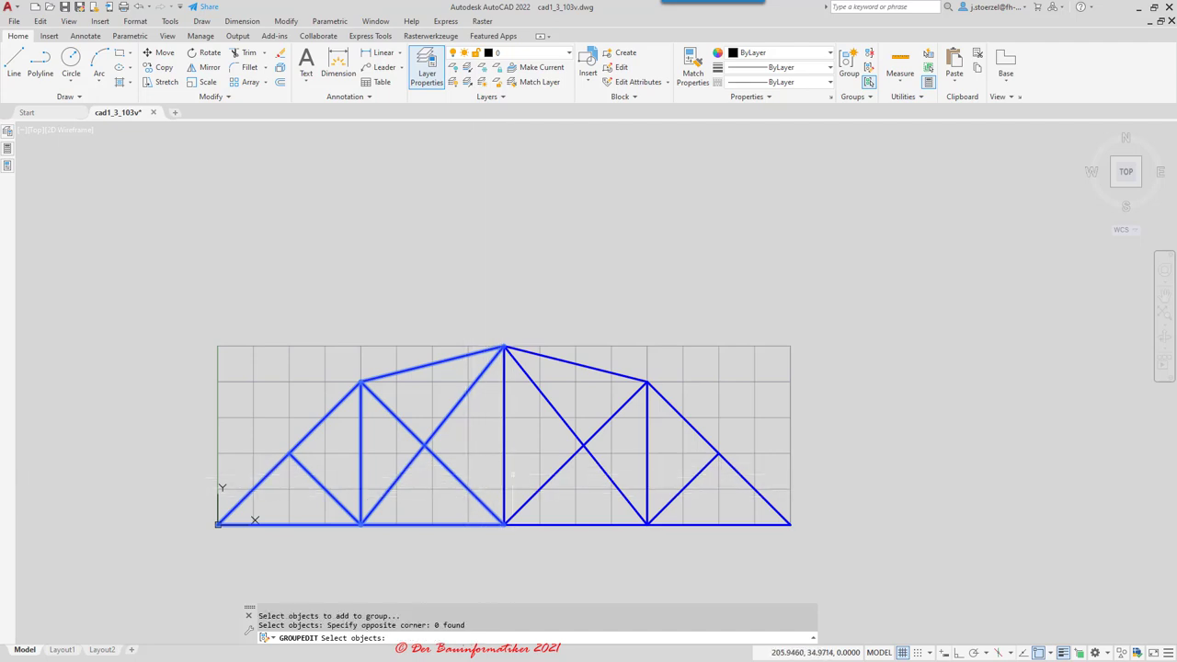
left_click(491, 451)
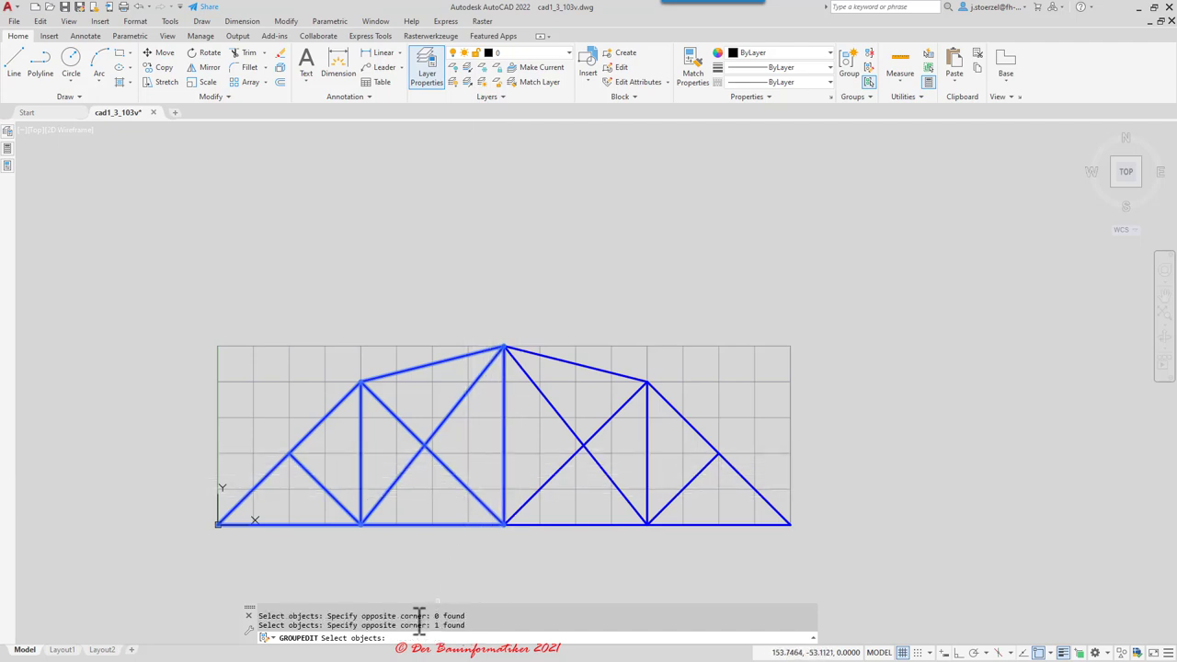
key("Return")
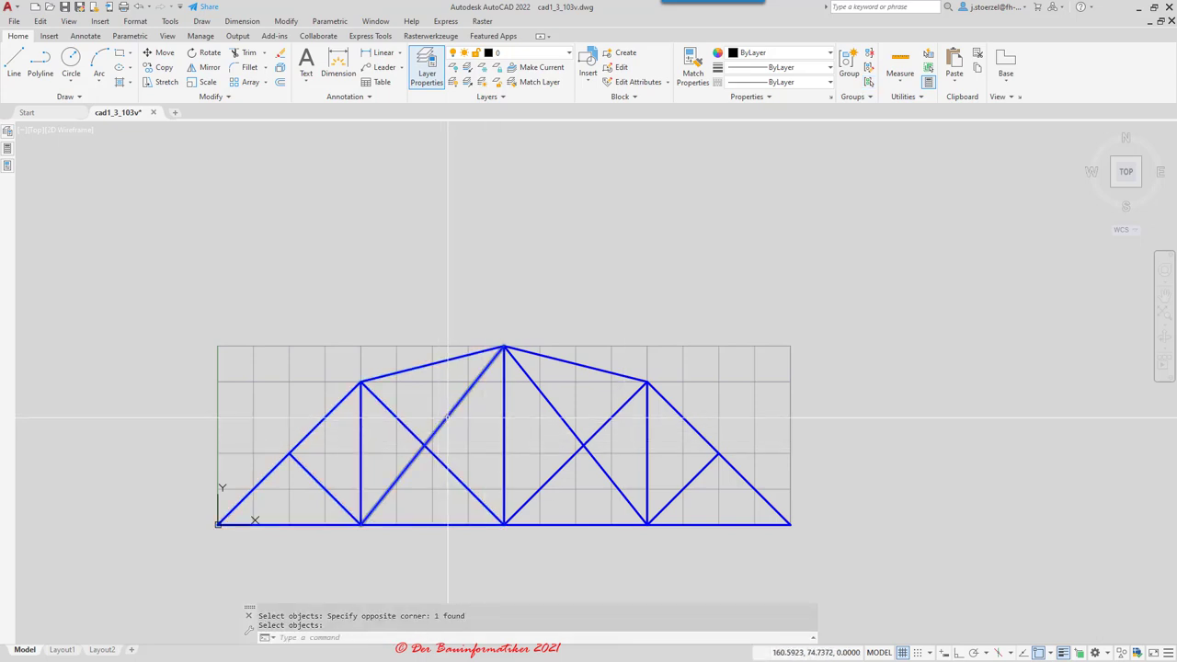
- Move the left group including the central vertical off the template, and undo both the move and the group edit
left_click(869, 81)
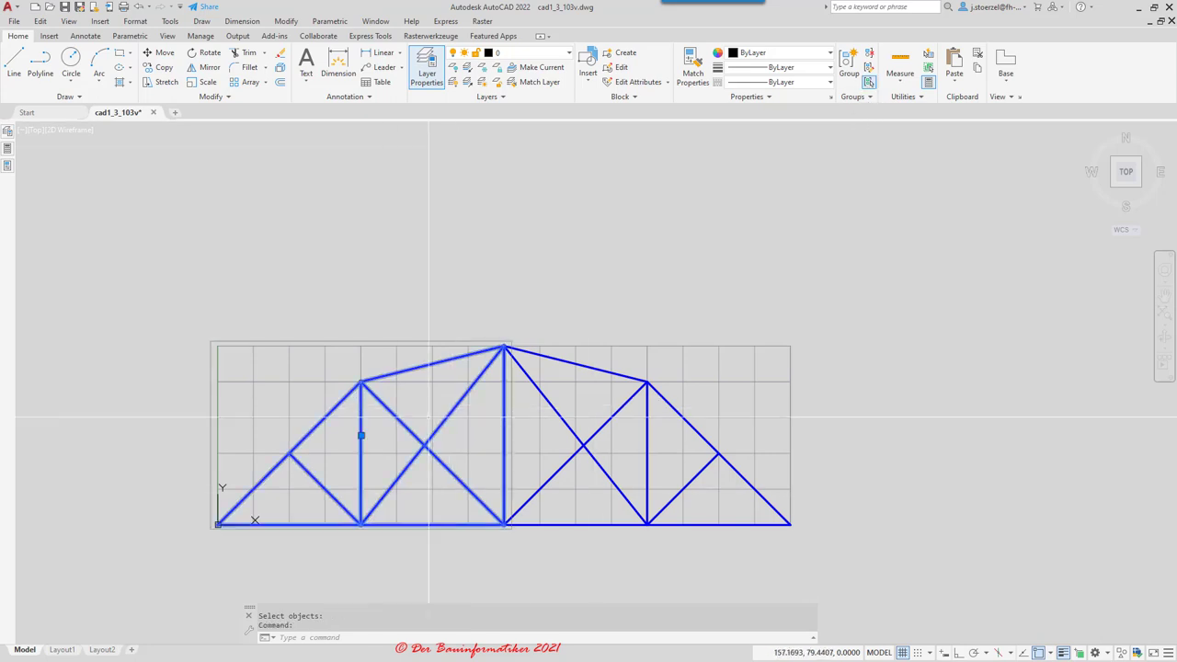
left_click(360, 435)
left_click(360, 434)
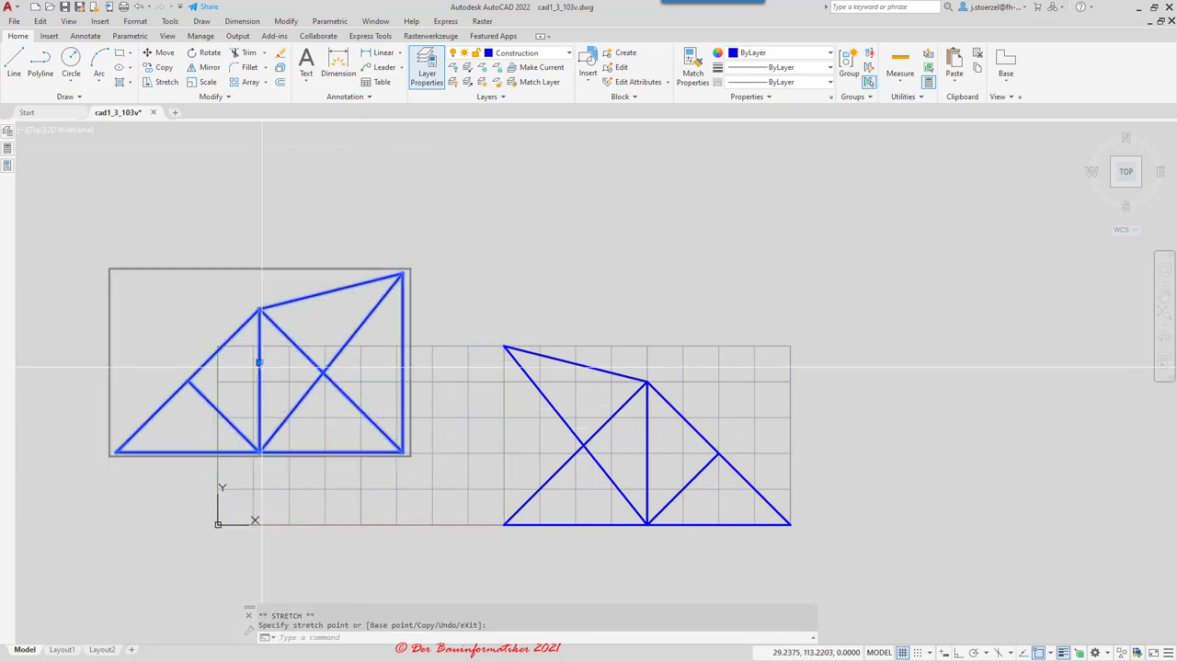
left_click(138, 6)
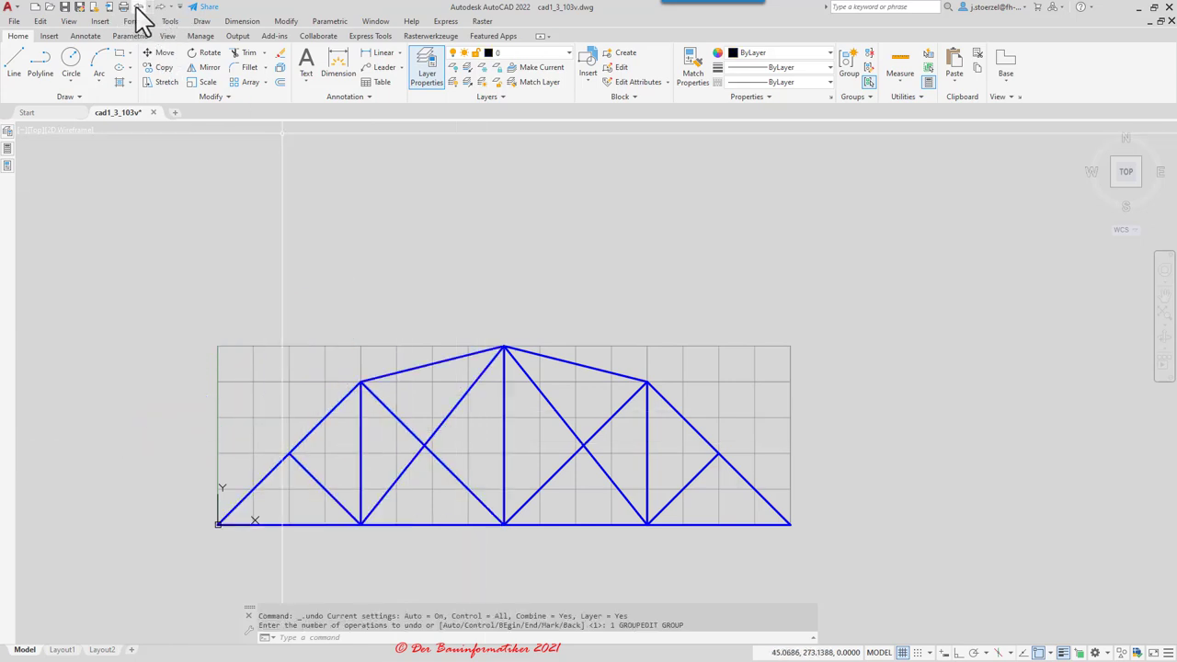
left_click(138, 8)
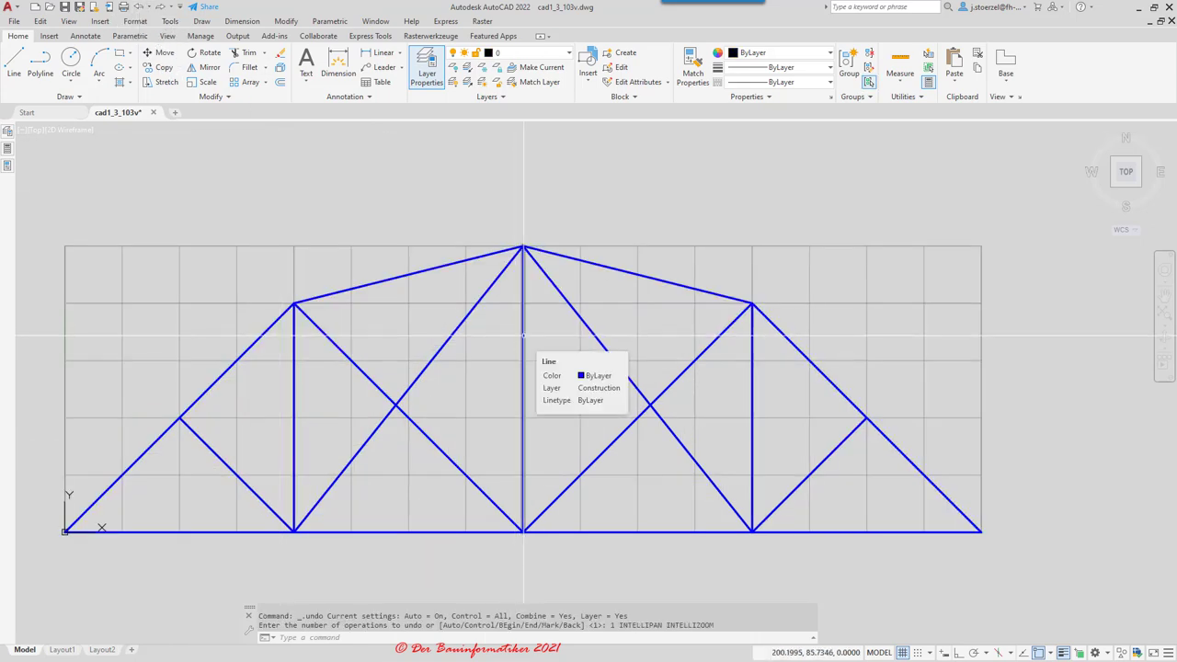
key("Escape")
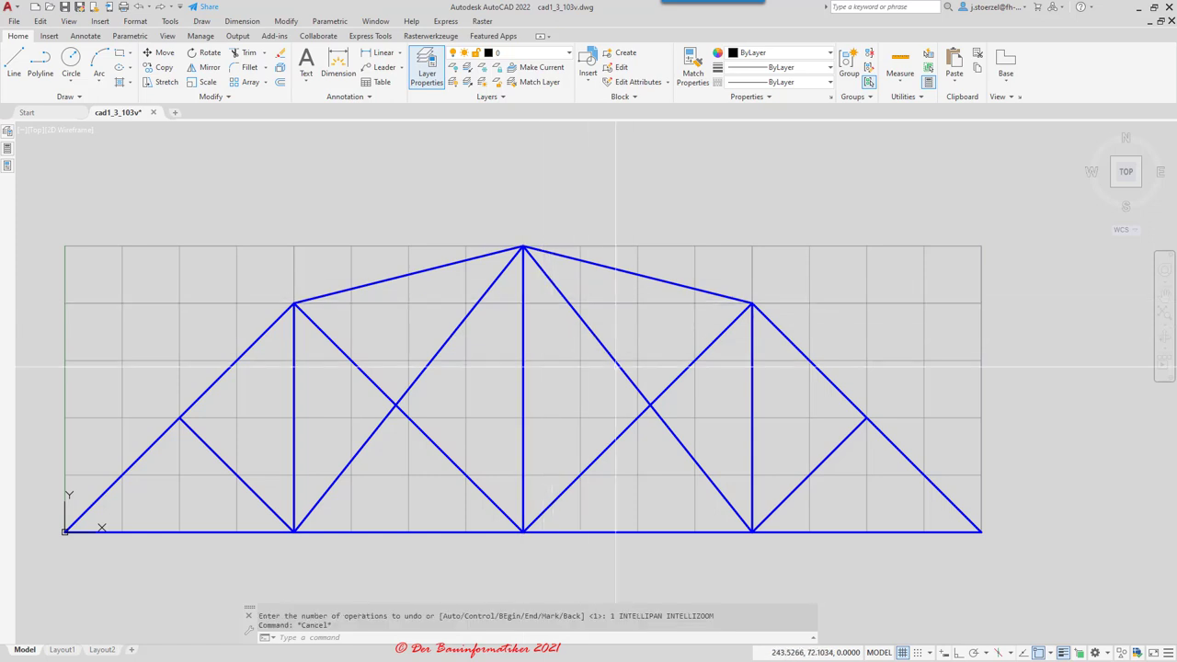
- Select the left half-truss group, turn off the group bounding box display, and clear the selection
scroll(598, 365, "down", 2)
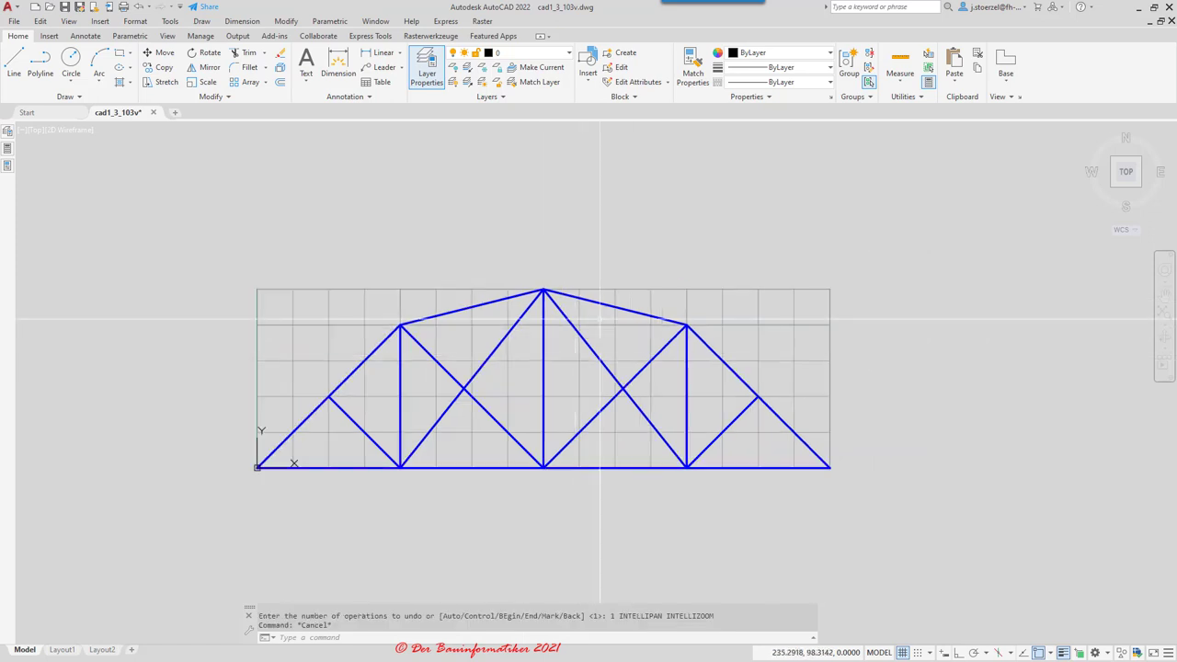
left_click(865, 96)
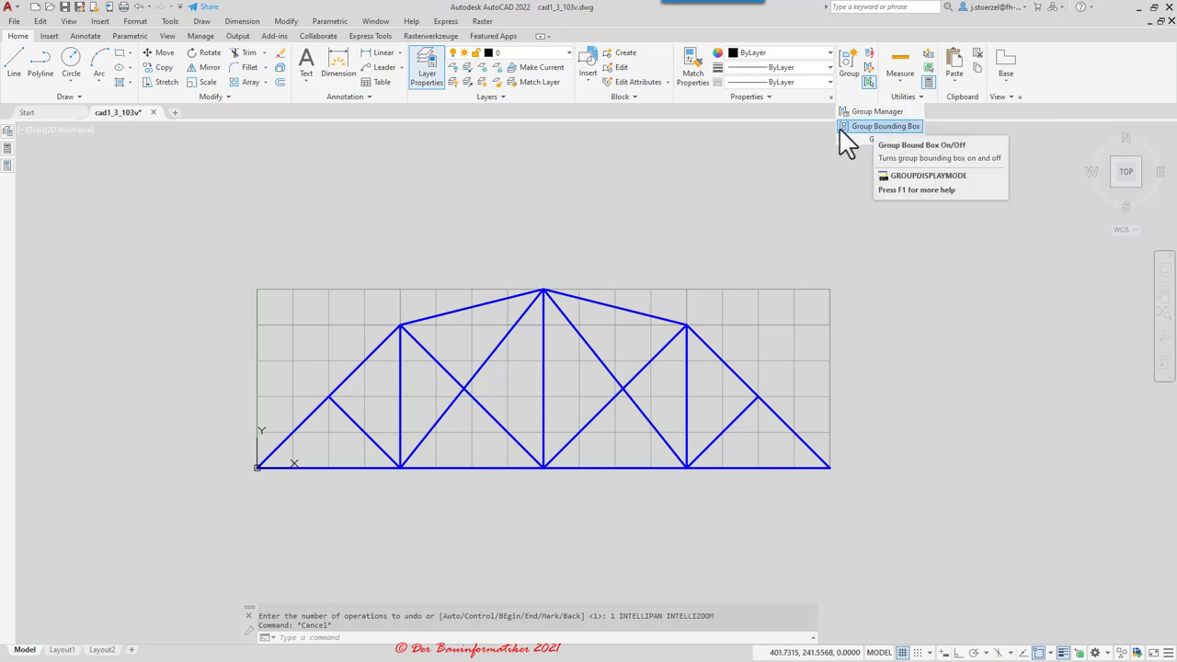
left_click(494, 343)
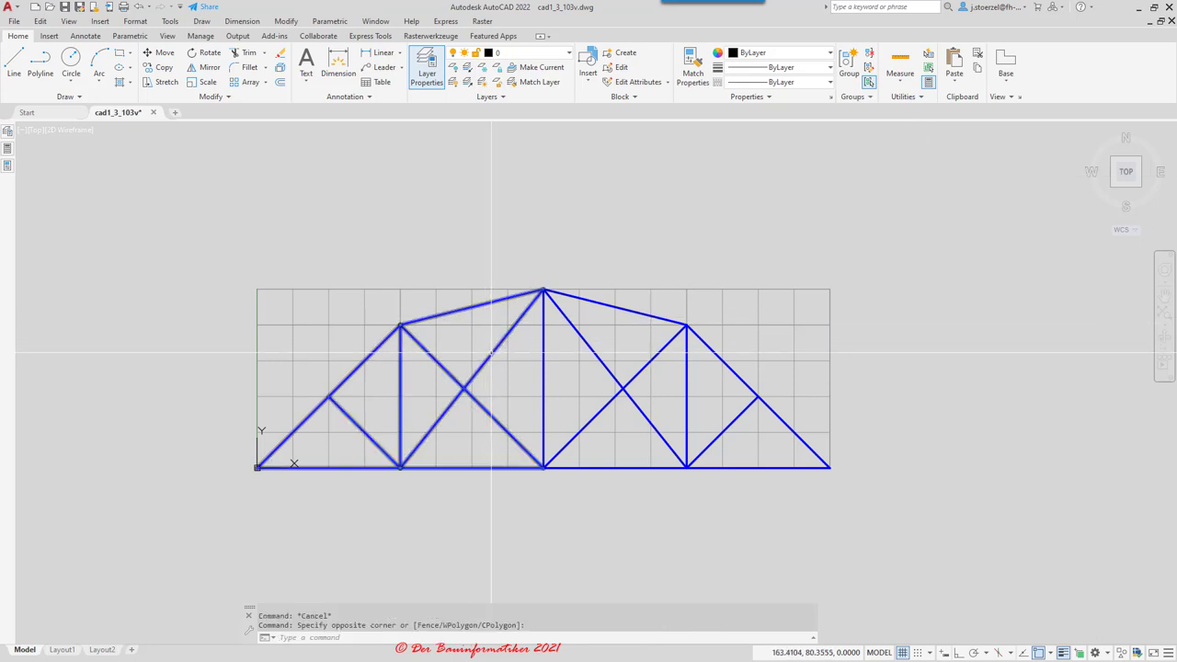
left_click(492, 352)
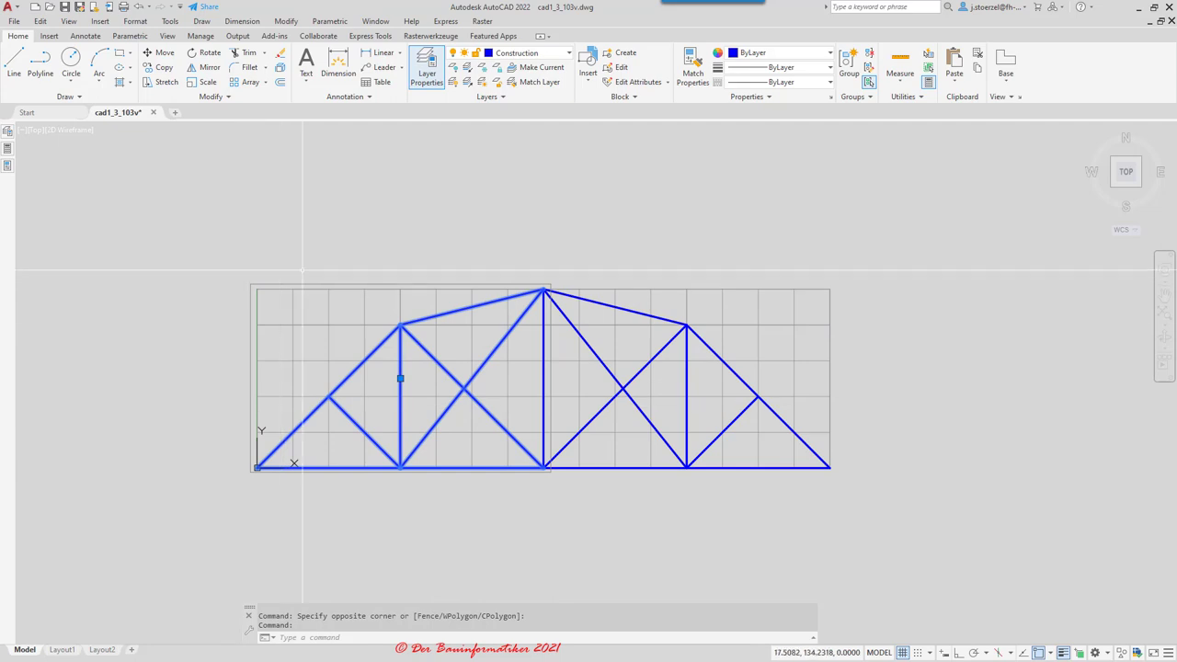
left_click(868, 99)
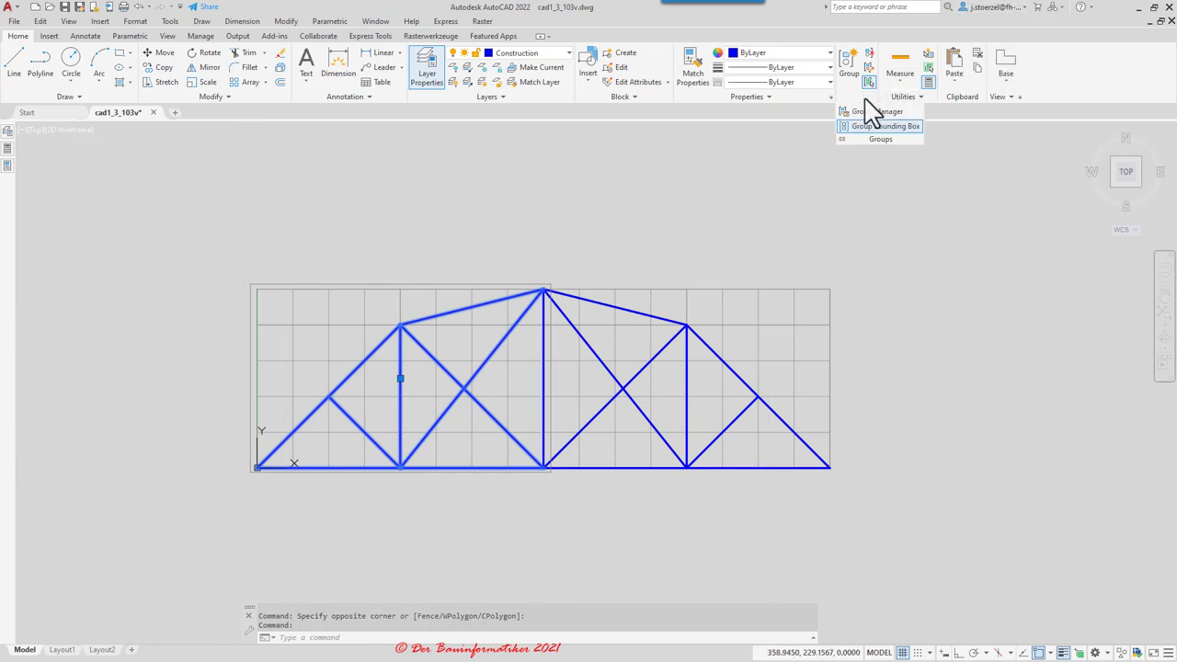
left_click(873, 126)
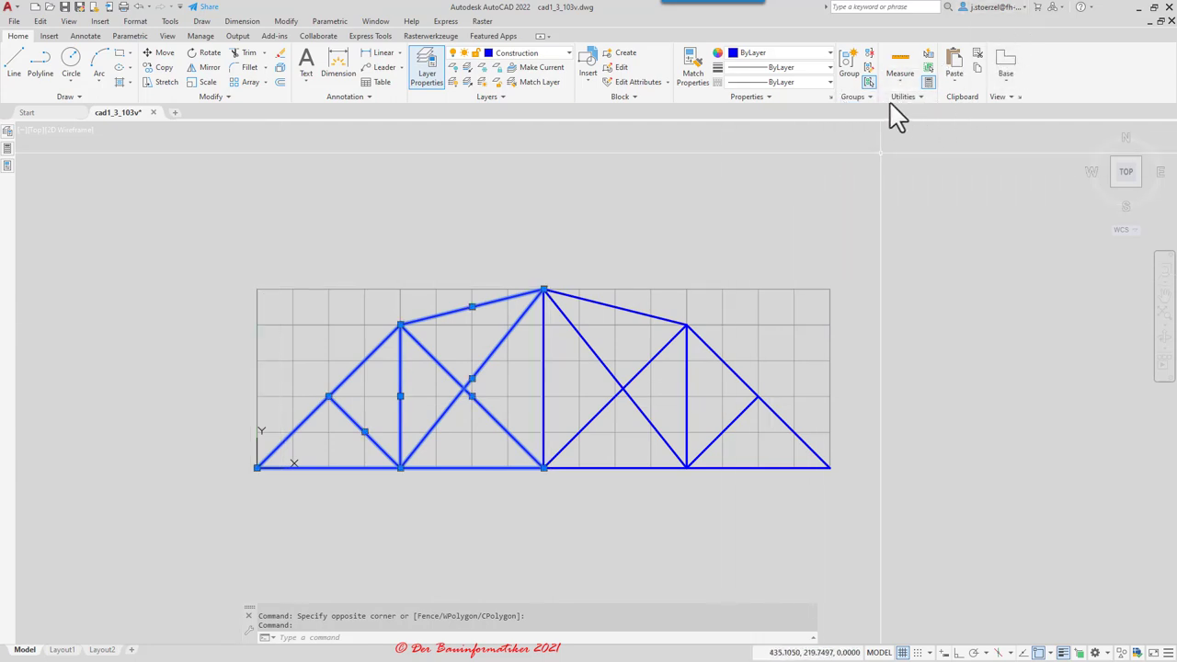
key("Escape")
key("Escape")
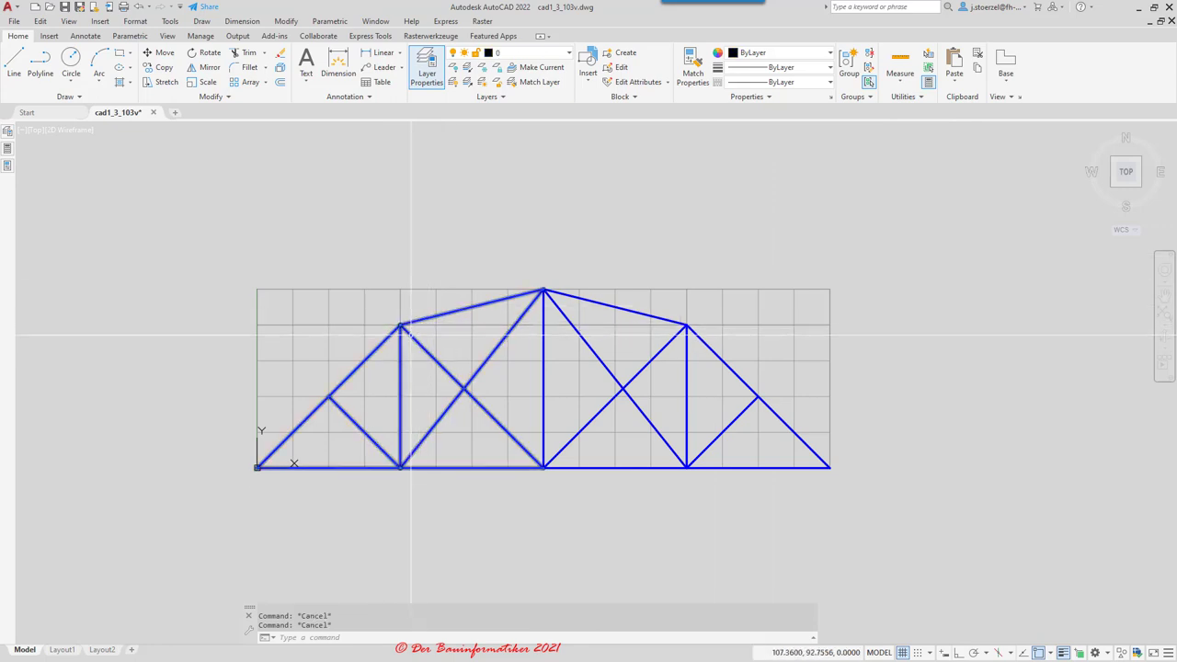
- Select the left half-truss group to check its individual grips, deselect it, and turn the group bounding box back on
left_click(402, 341)
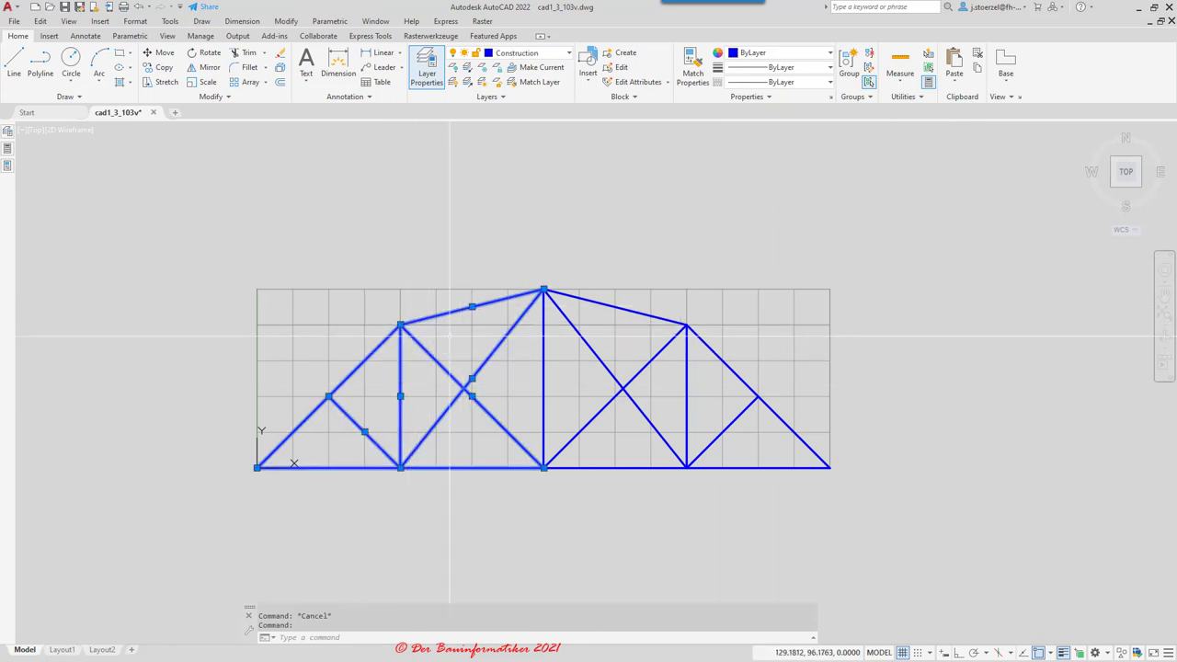
key("Escape")
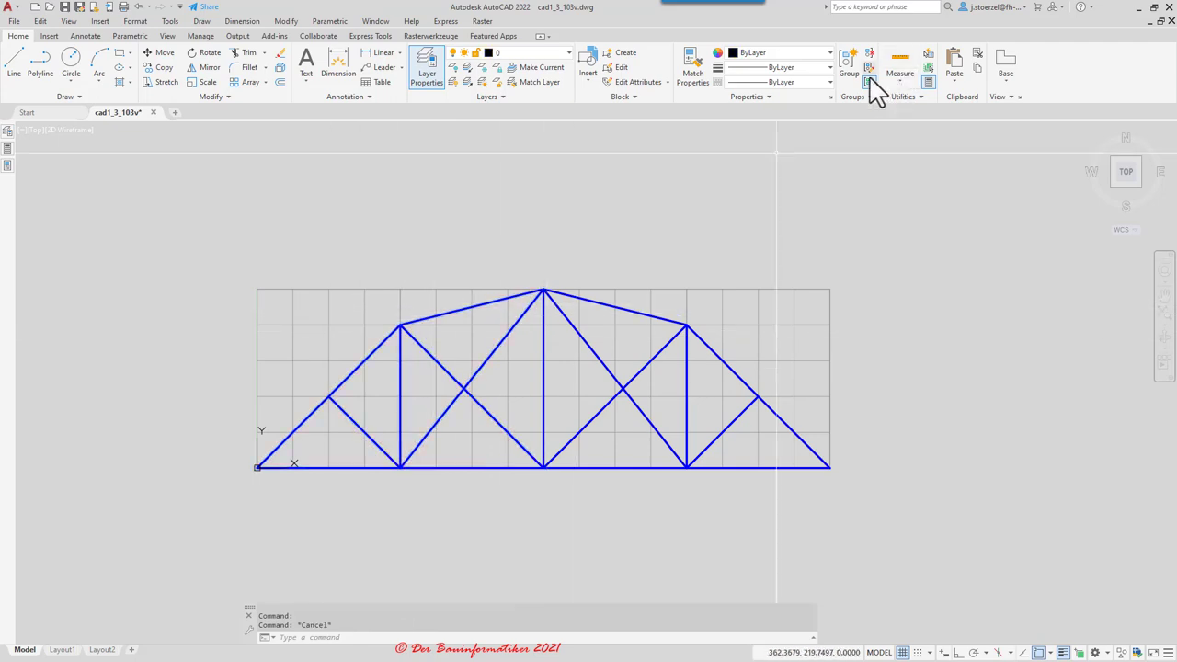
left_click(866, 94)
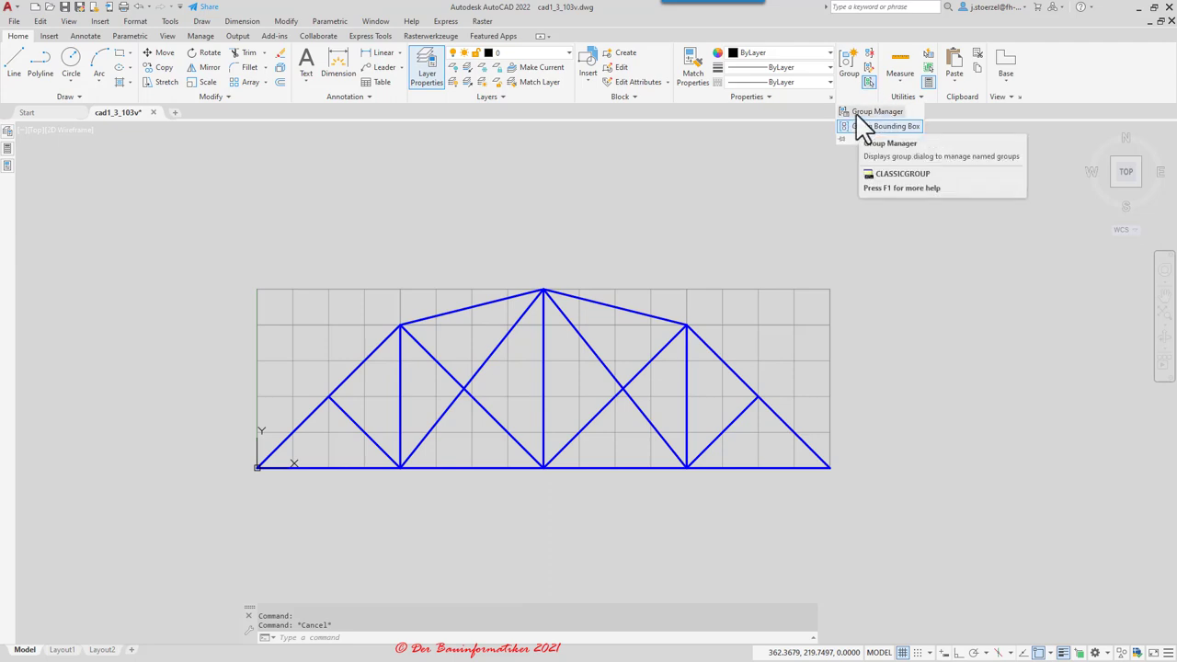
- In the Group Manager, include unnamed groups and rename the unnamed right half-truss group as TRUSS_Right
left_click(857, 114)
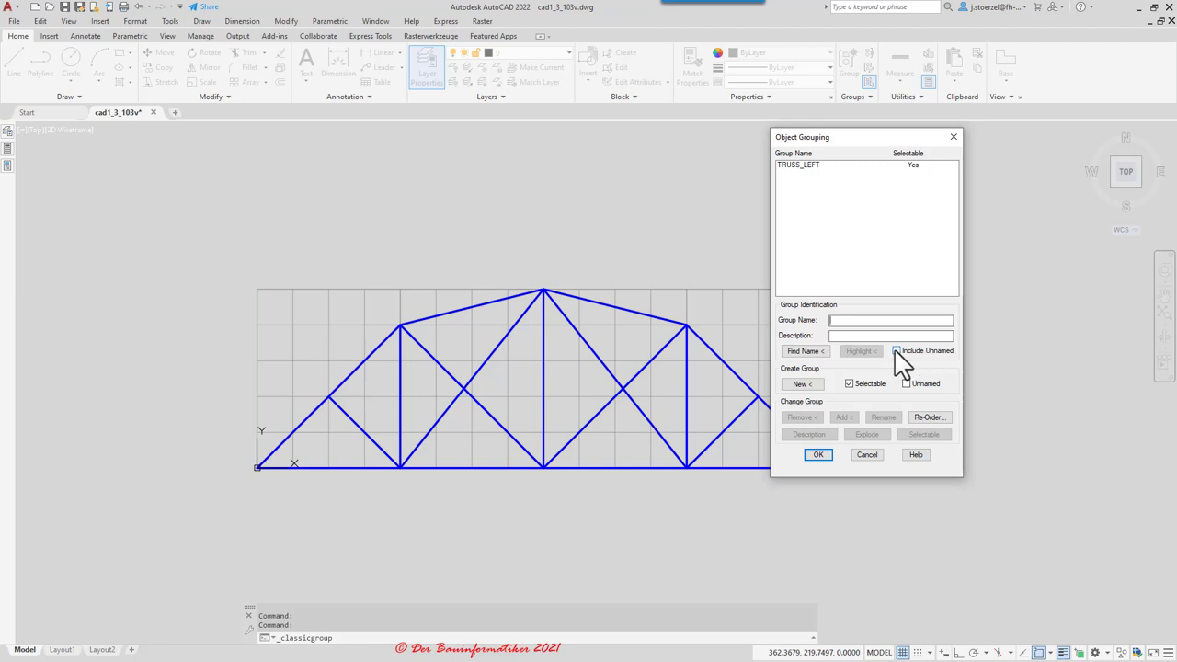
left_click(896, 350)
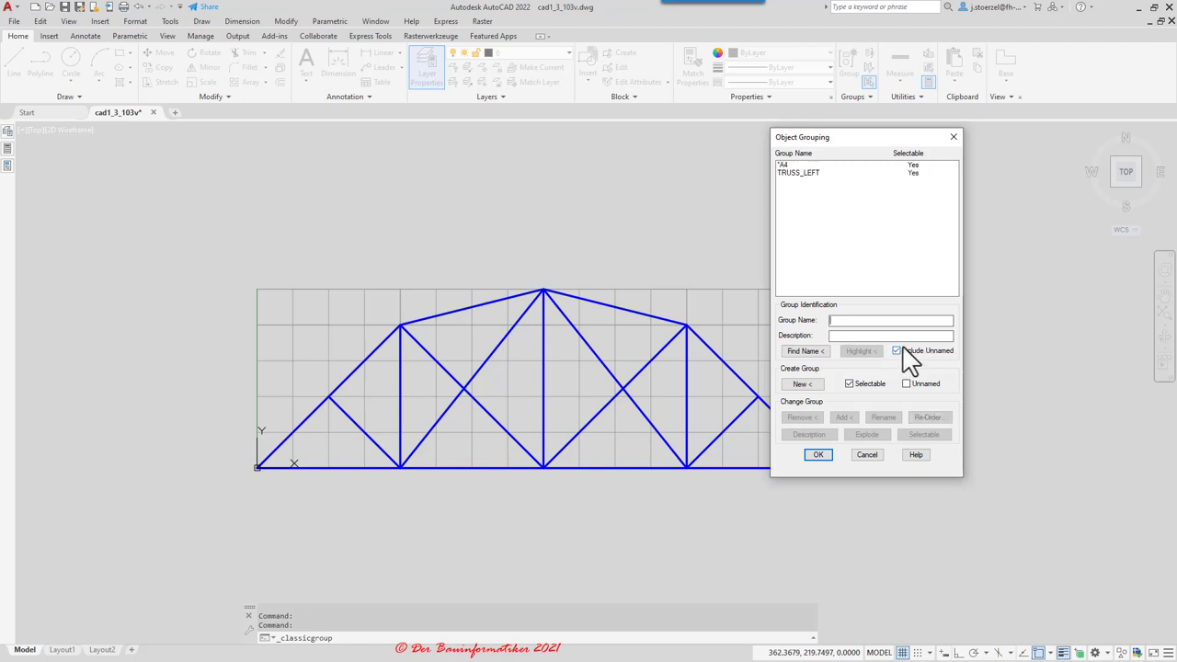
left_click(787, 166)
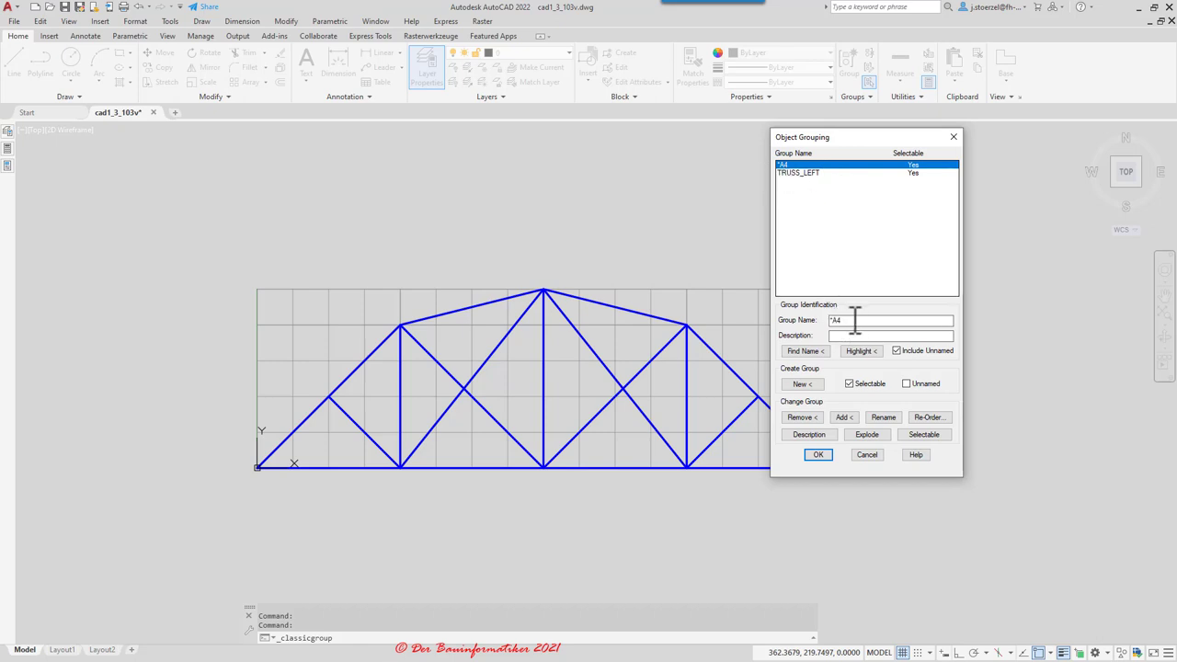
left_click(813, 174)
double_click(889, 319)
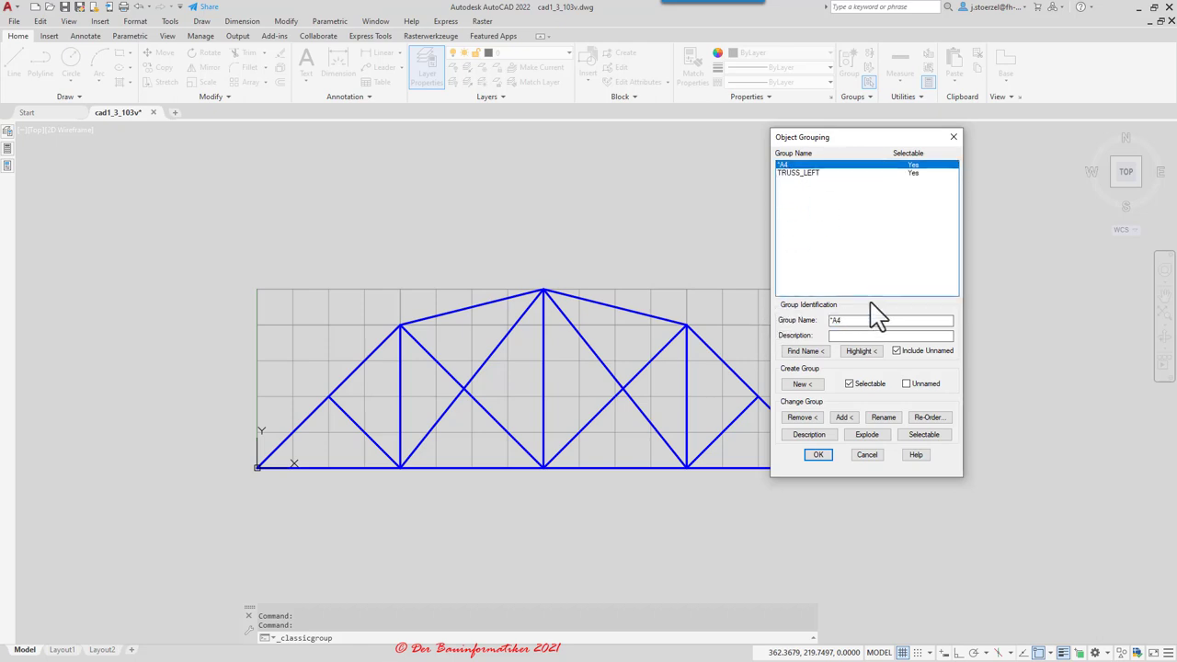
left_click(904, 323)
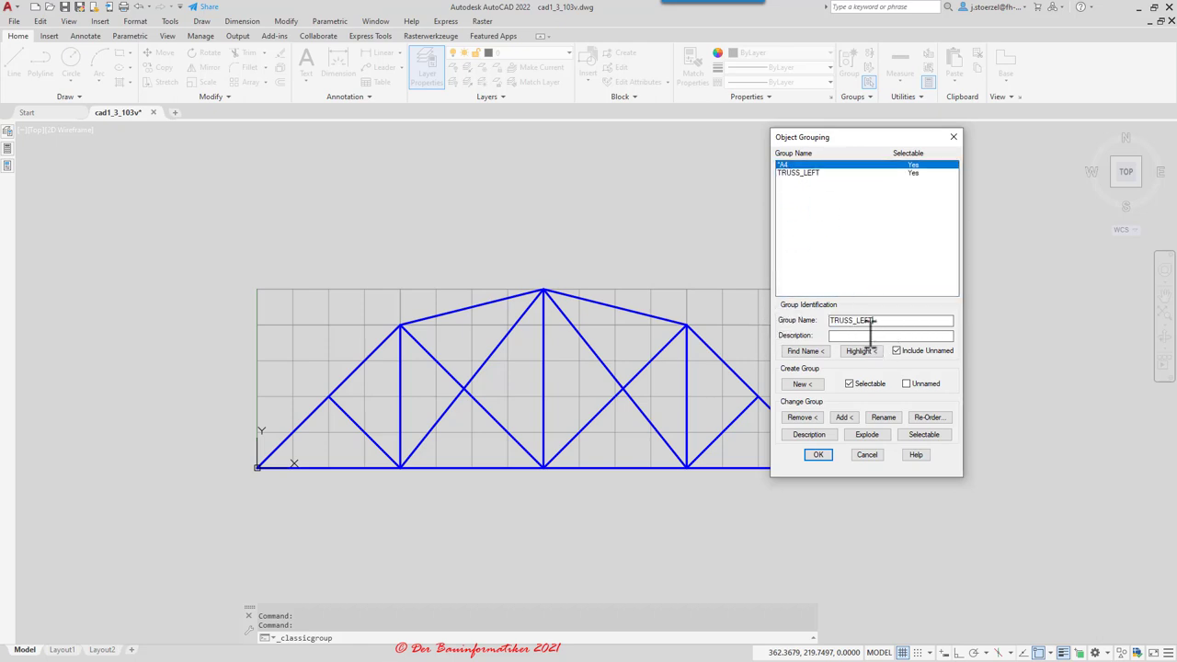
left_click_drag(868, 319, 885, 316)
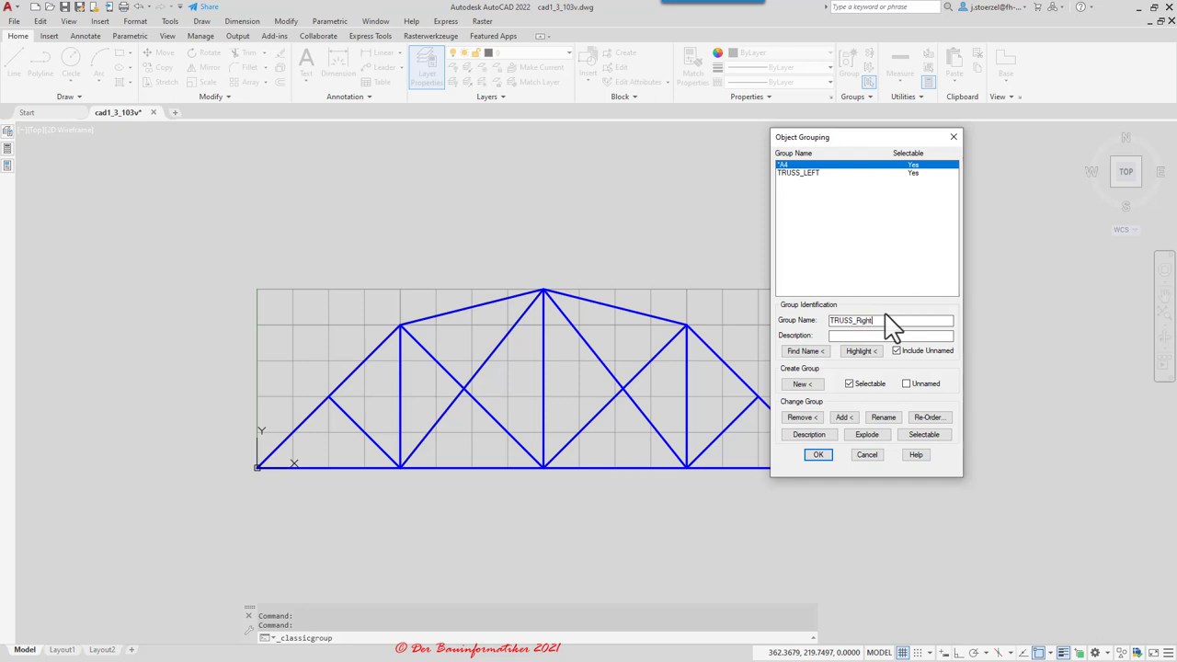
left_click(880, 422)
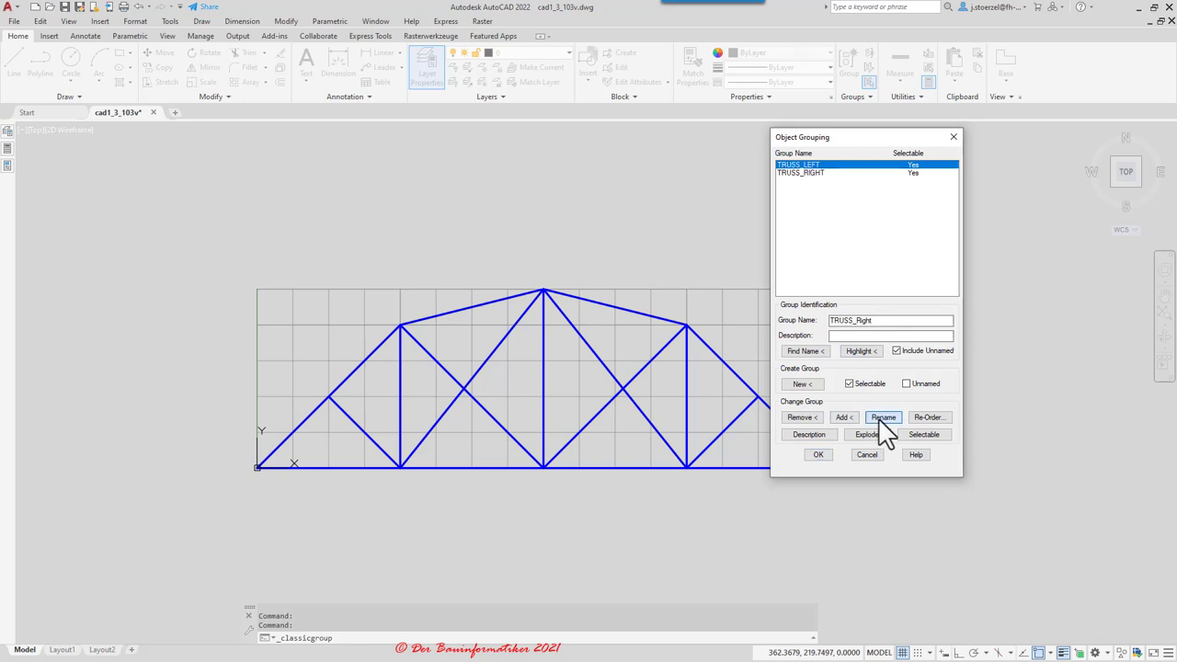
- Highlight the members of the TRUSS_RIGHT group in the drawing and accept the group changes
left_click(808, 188)
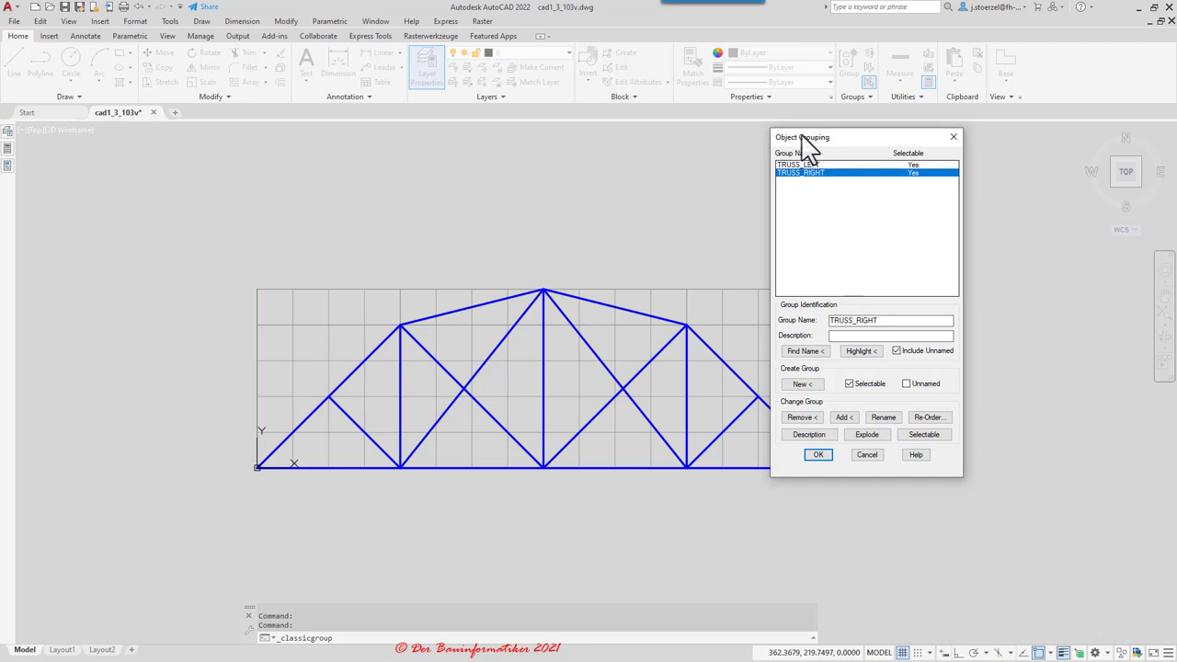
left_click_drag(804, 139, 916, 145)
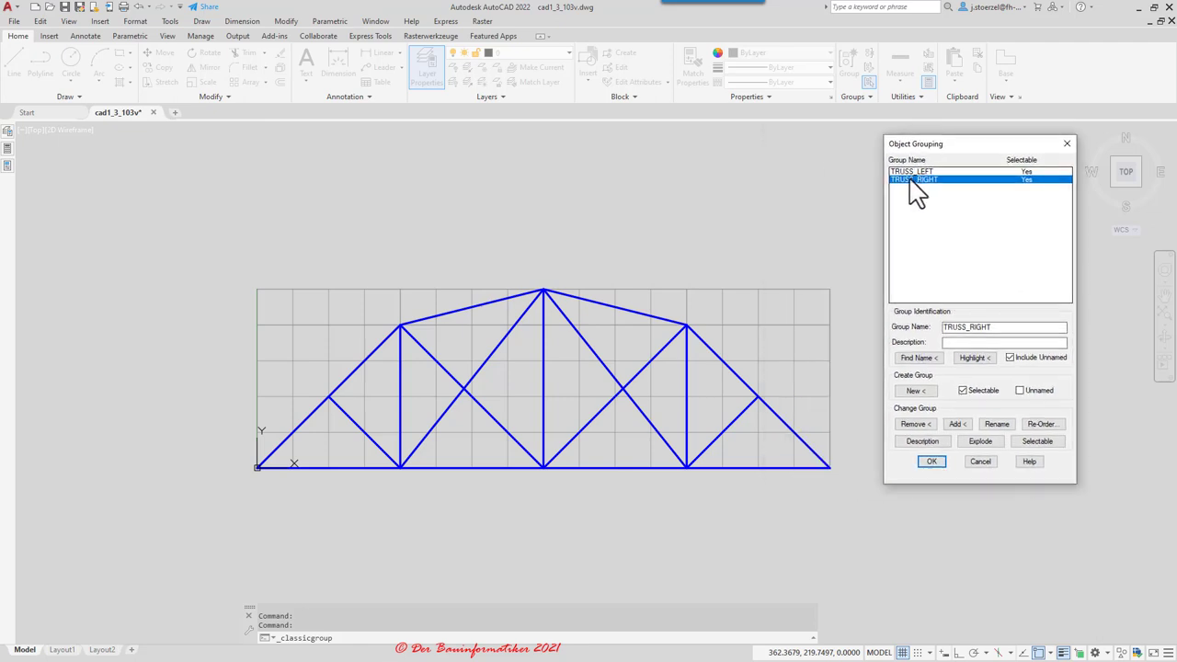
left_click(976, 358)
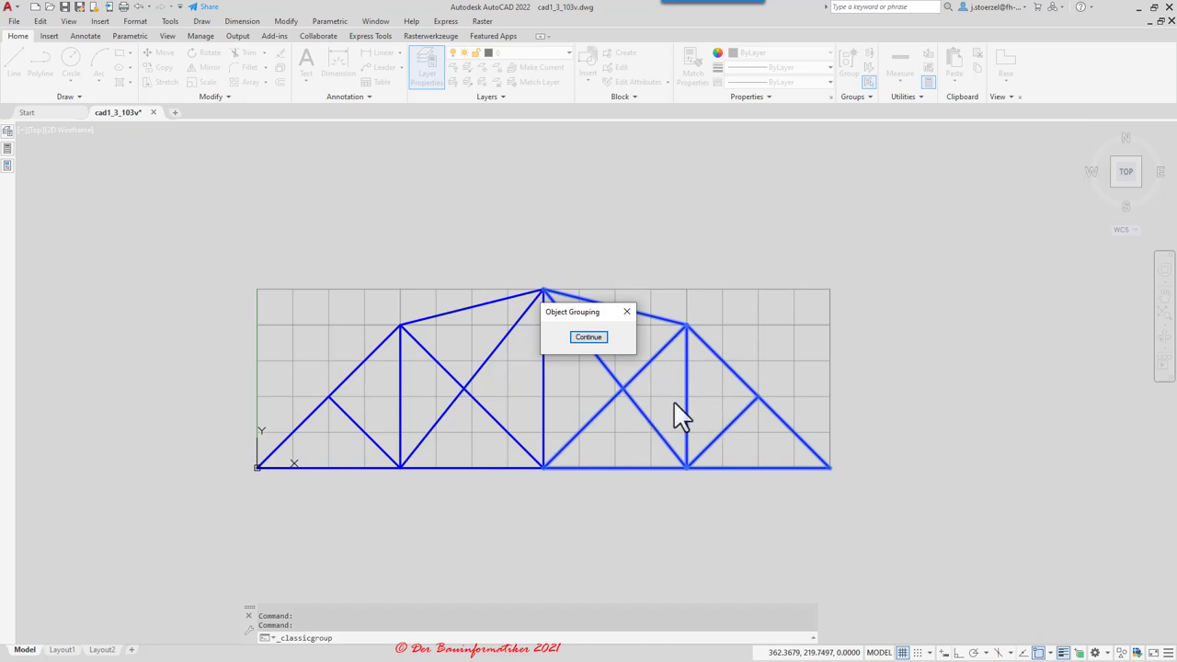
left_click(588, 337)
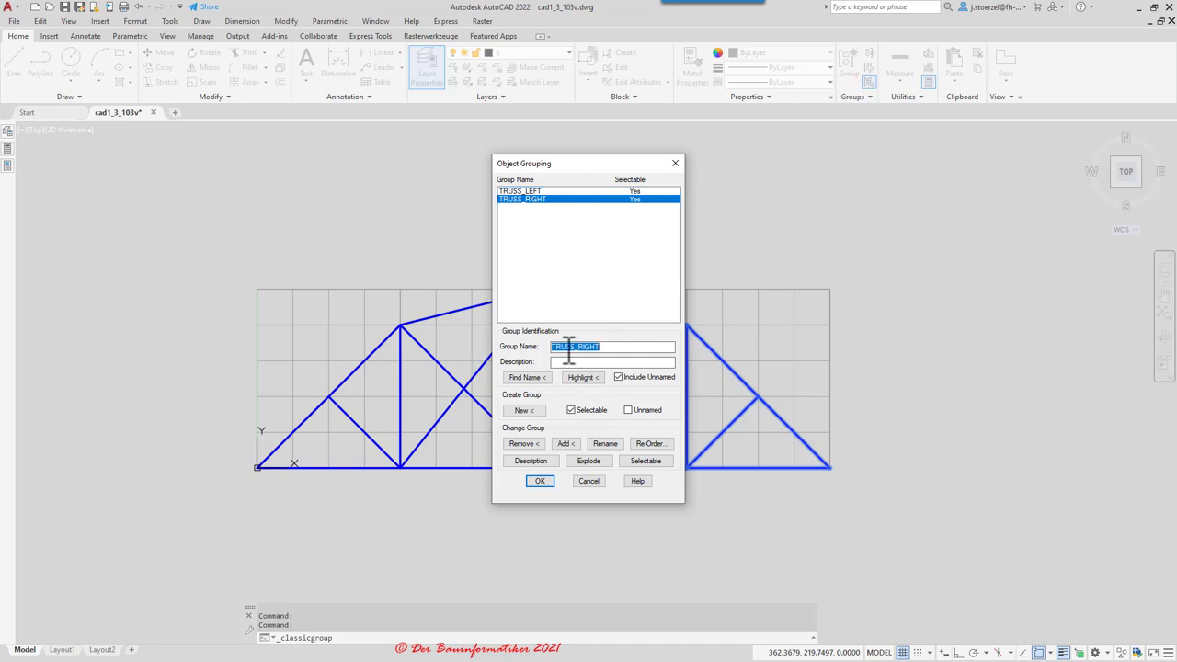
left_click(540, 481)
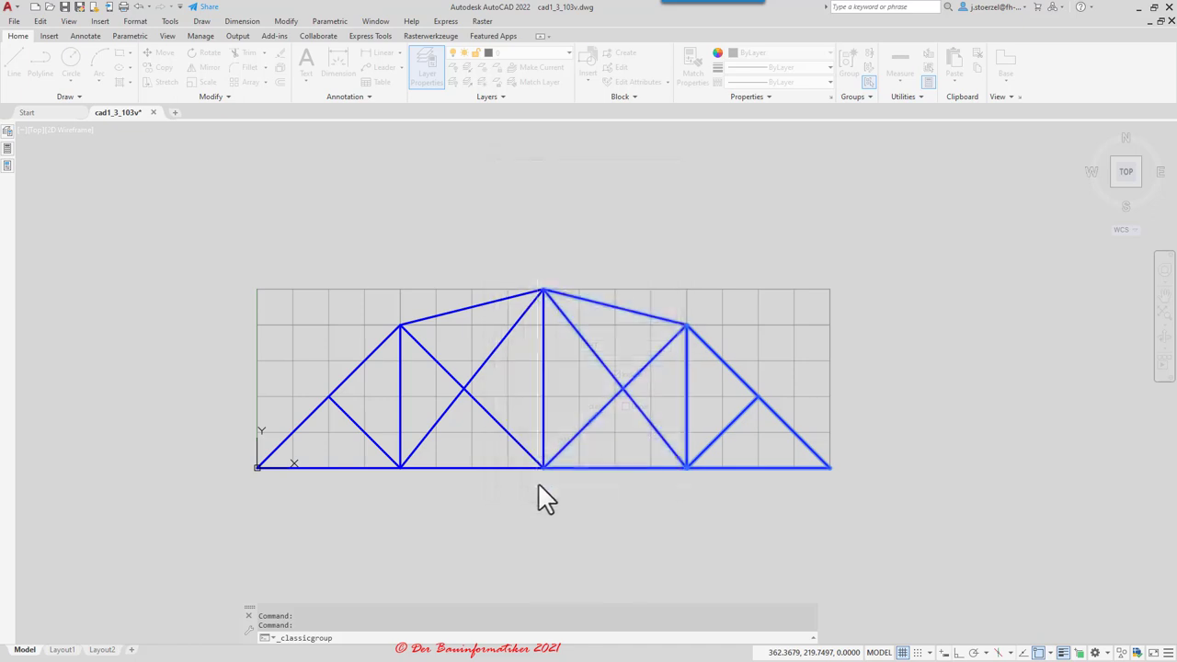
key("Escape")
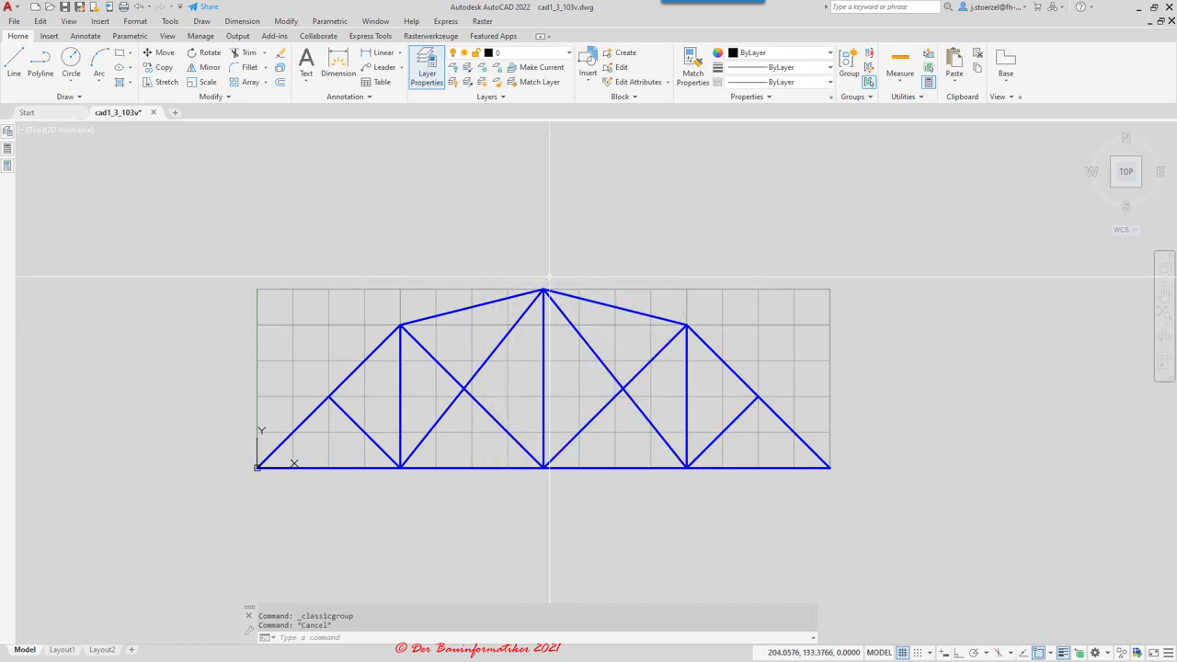
- Group both half-trusses and the central vertical into one unnamed group, and check that it selects as a whole
scroll(511, 373, "up", 1)
scroll(571, 275, "down", 1)
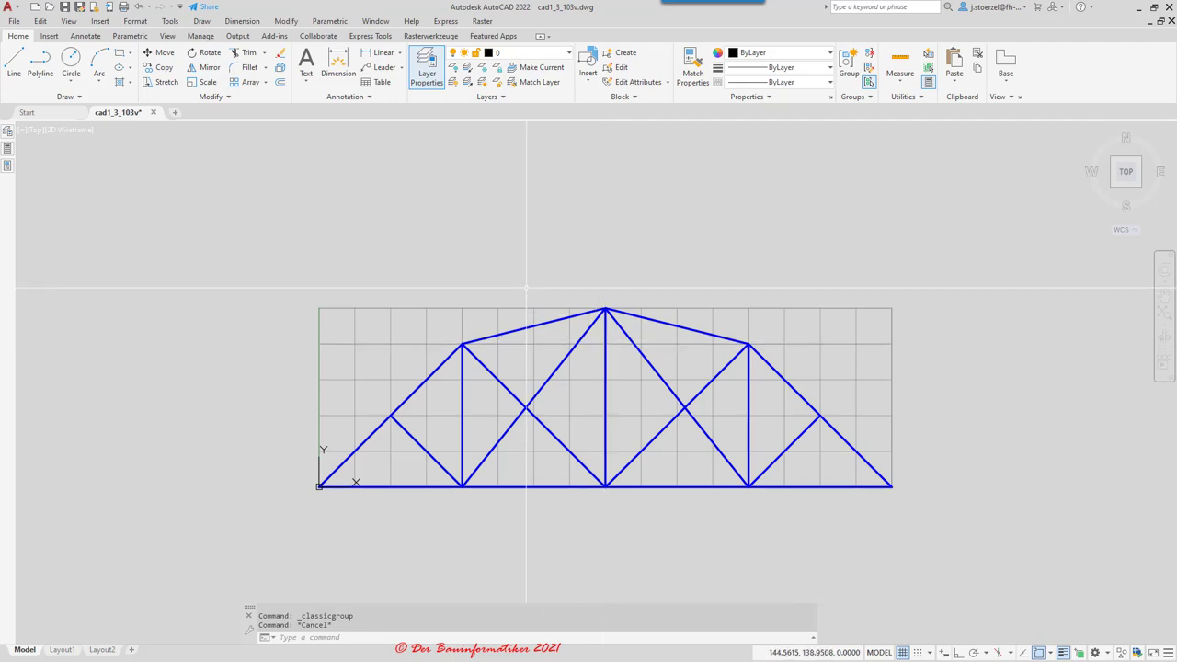
scroll(526, 288, "up", 2)
mouse_move(609, 408)
middle_mouse_down()
mouse_move(493, 326)
mouse_move(521, 342)
middle_mouse_up()
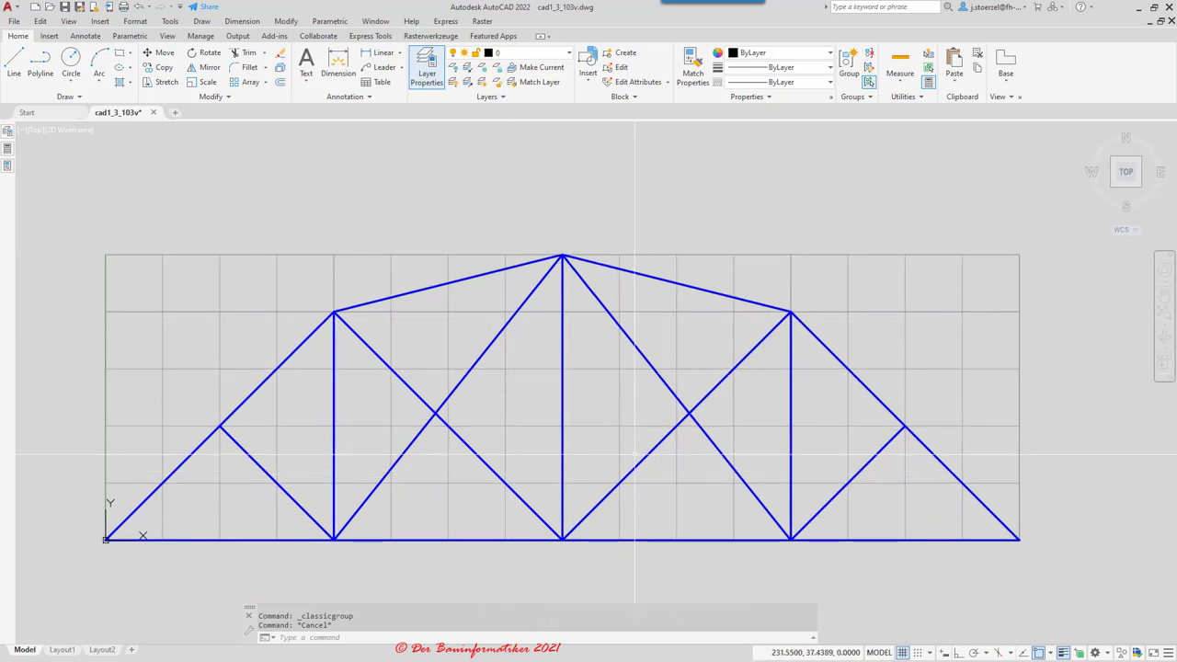
left_click(822, 573)
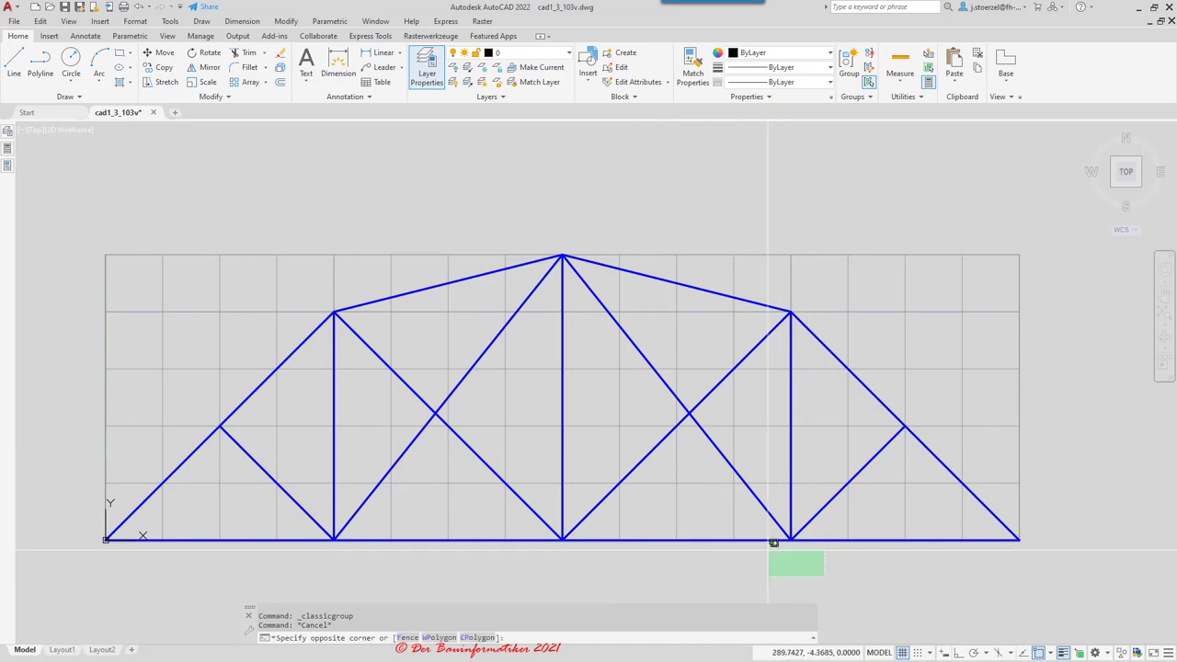
left_click(770, 539)
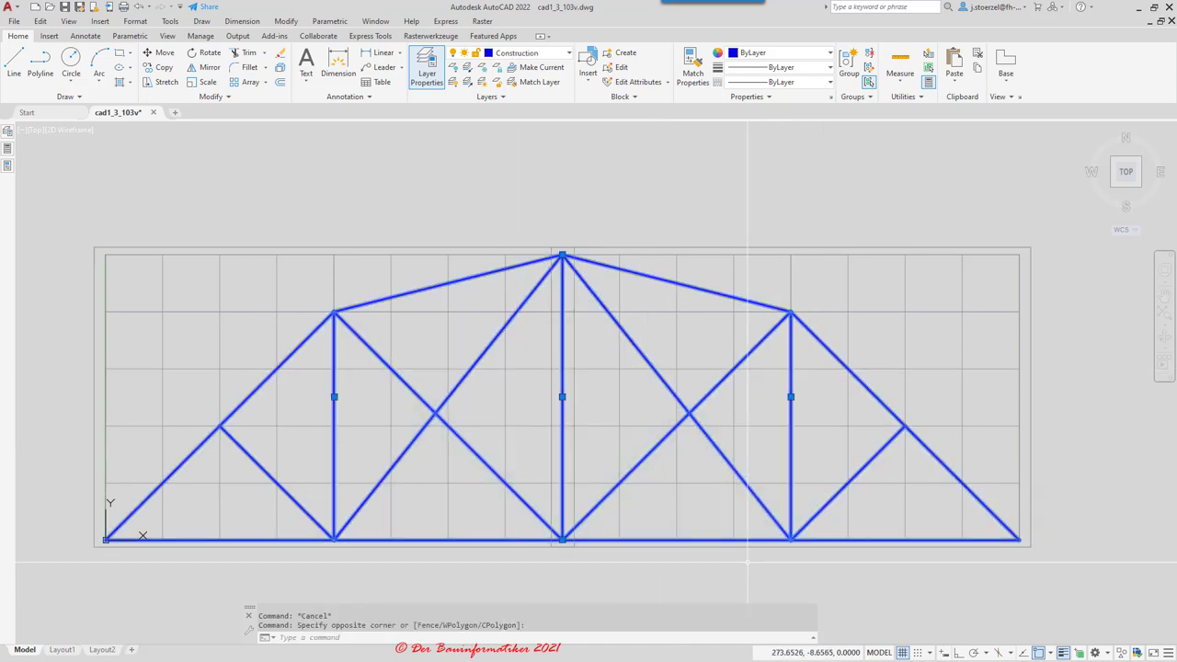
left_click(850, 72)
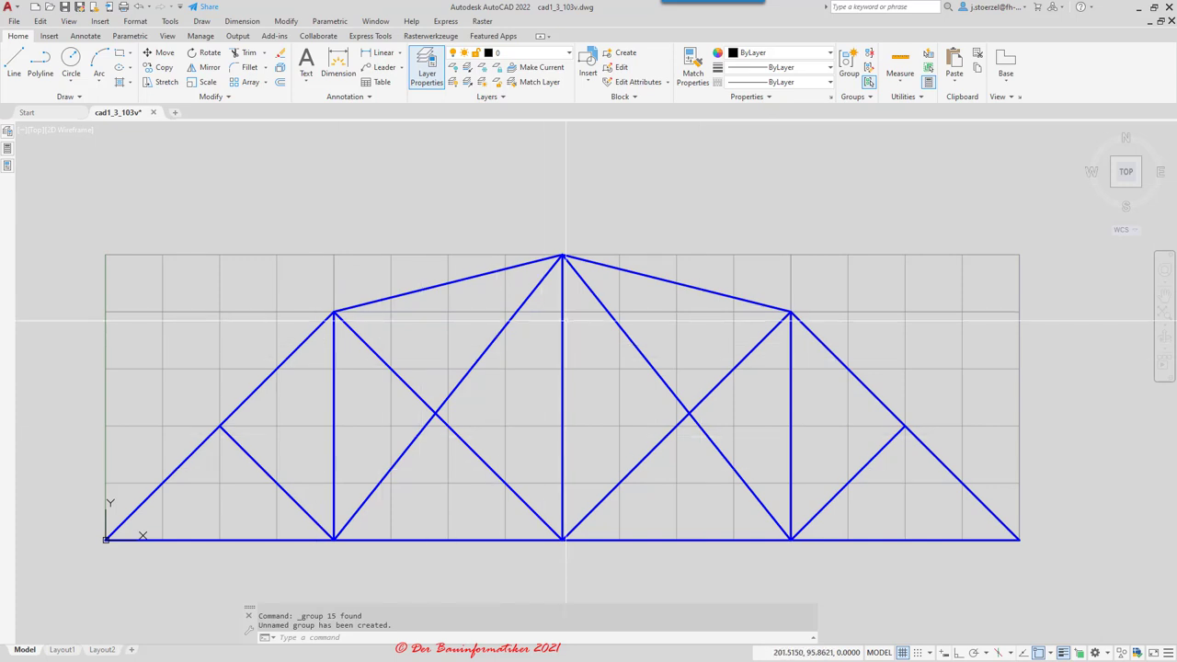
left_click(562, 386)
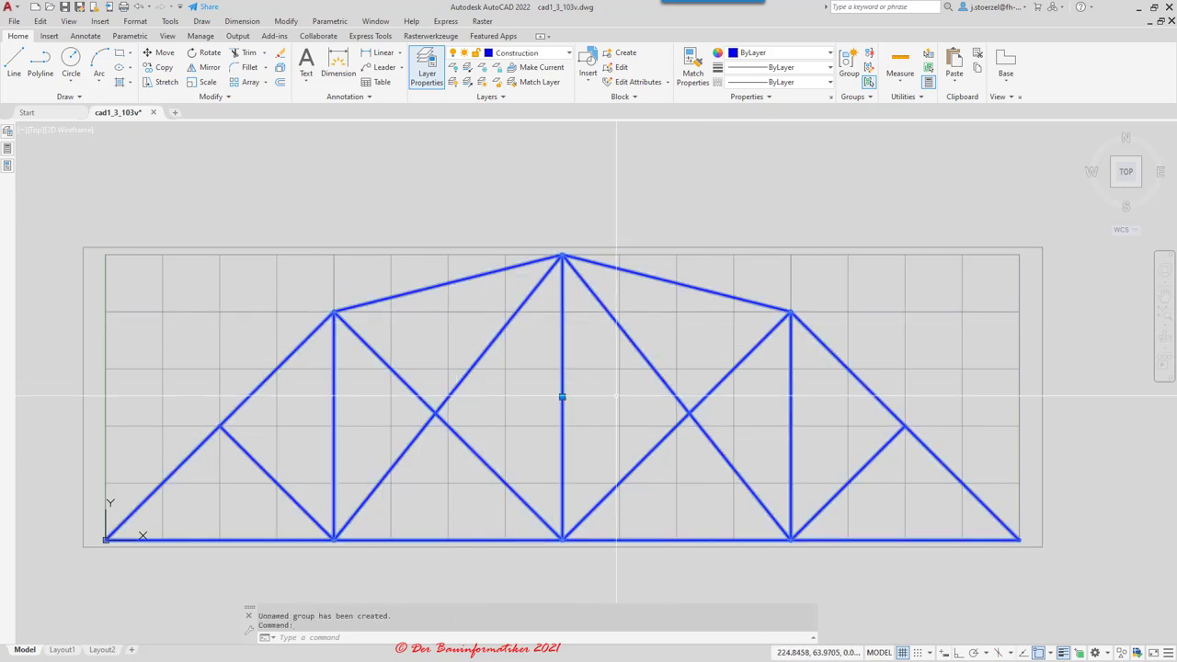
key("Escape")
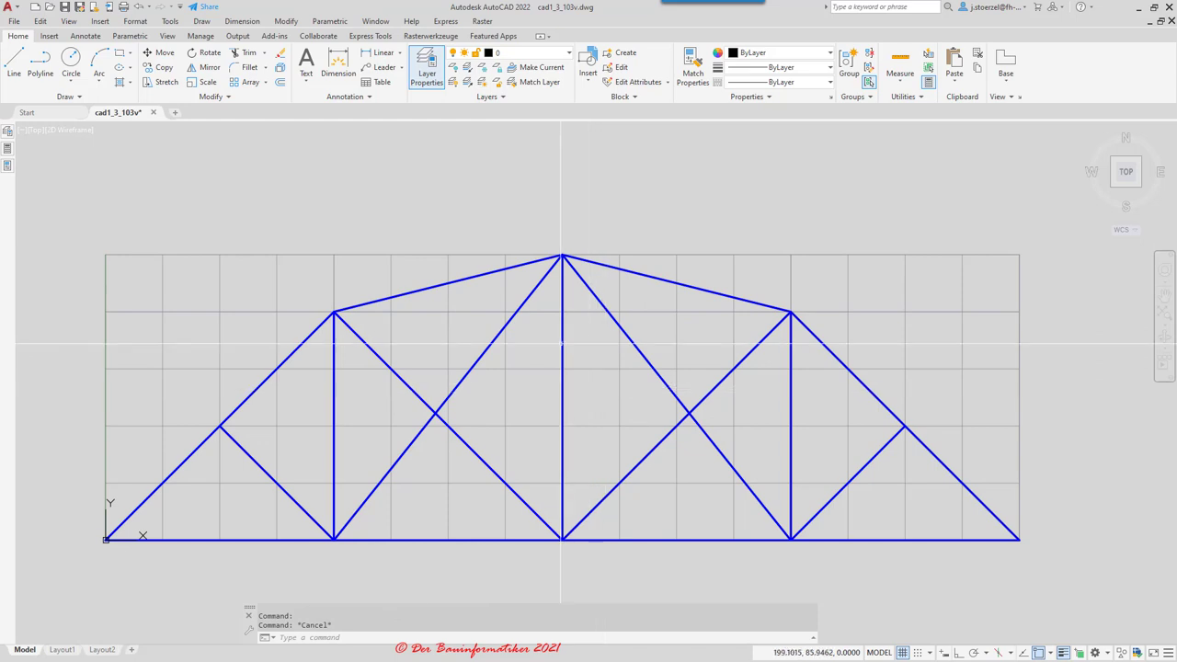
- Examine the unnamed whole-truss group and the two half-truss groups in the Group Manager, and select the truss at its peak
left_click(862, 96)
left_click(873, 111)
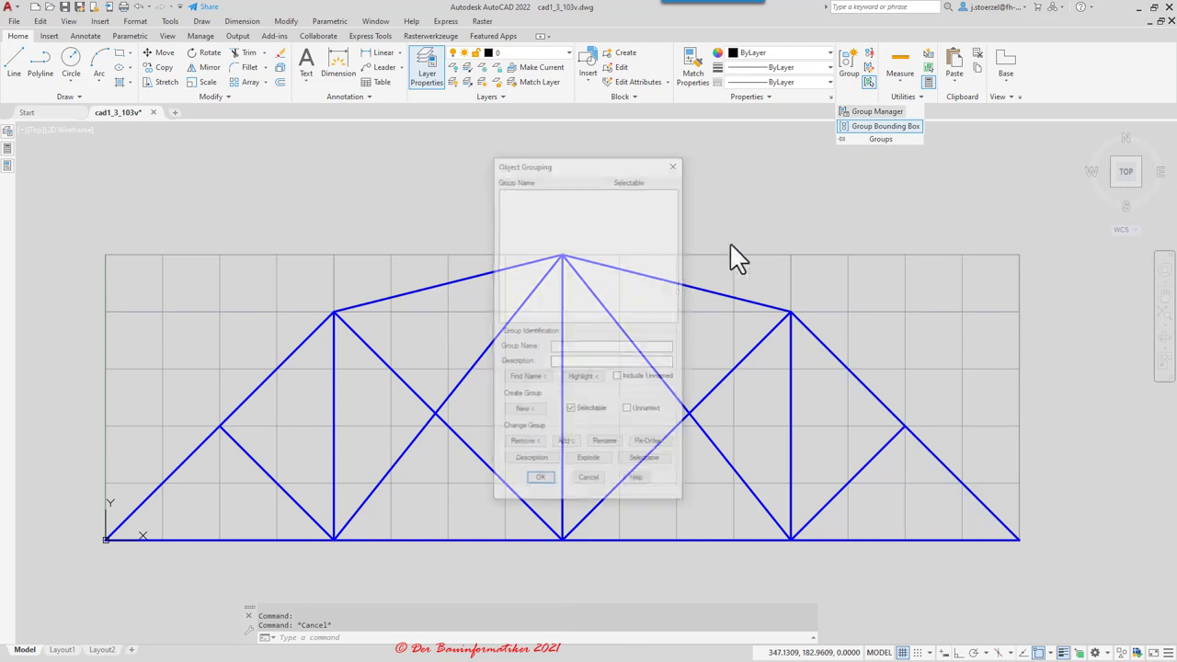
left_click(538, 191)
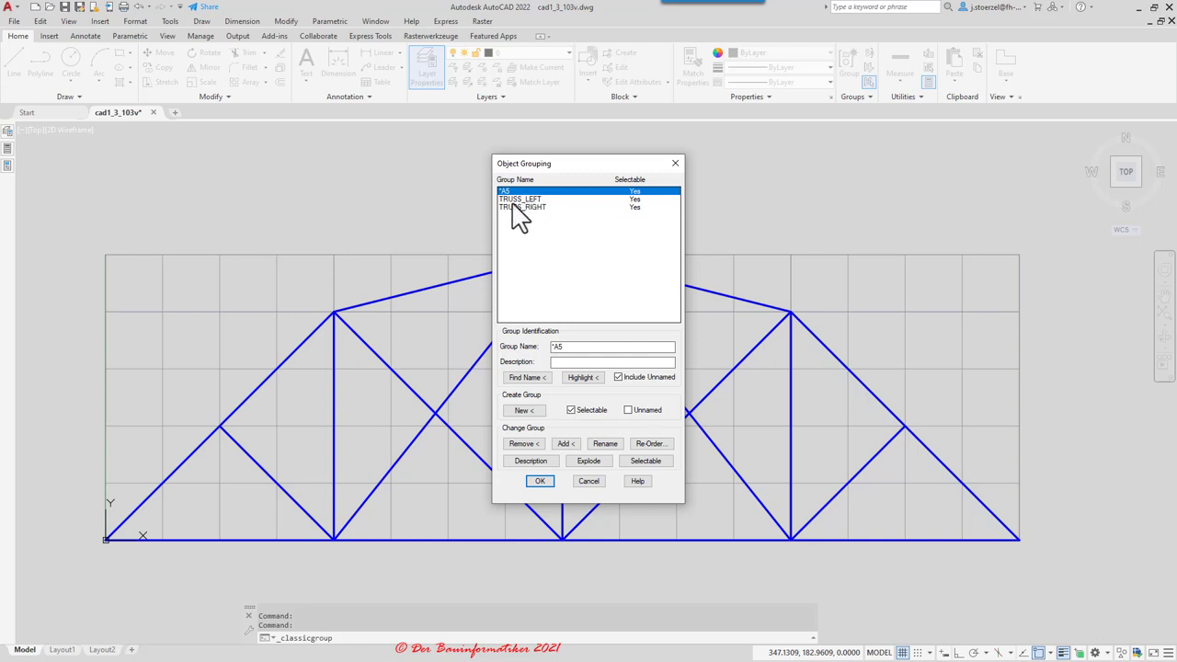
left_click_drag(565, 174, 835, 182)
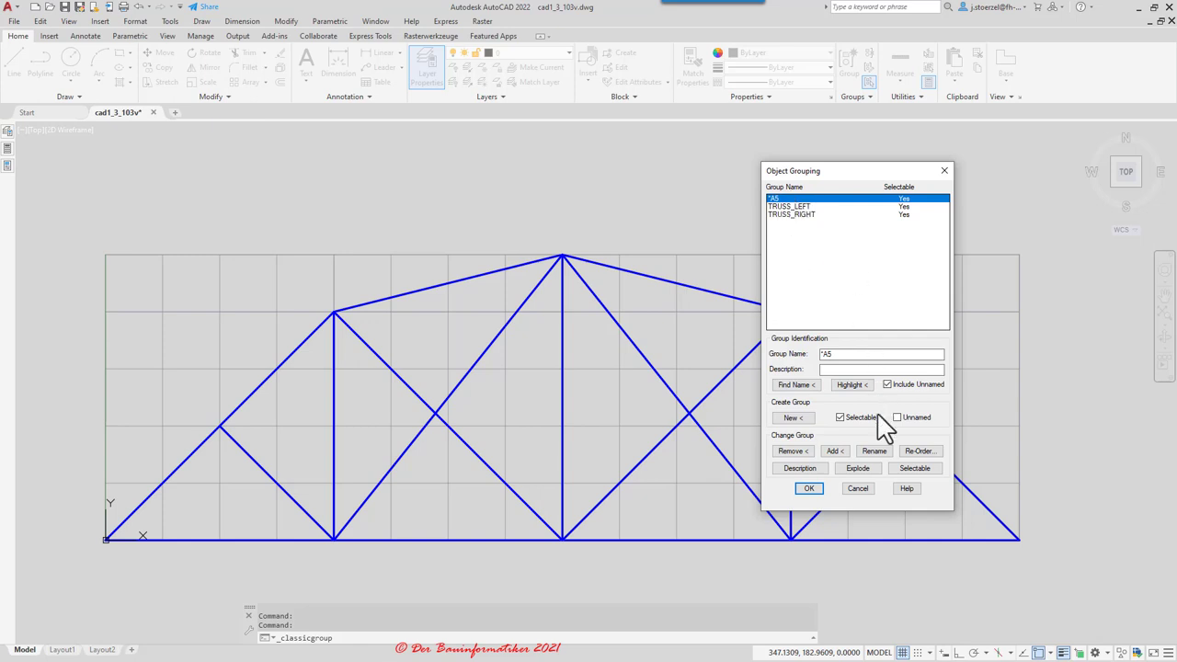
left_click(859, 489)
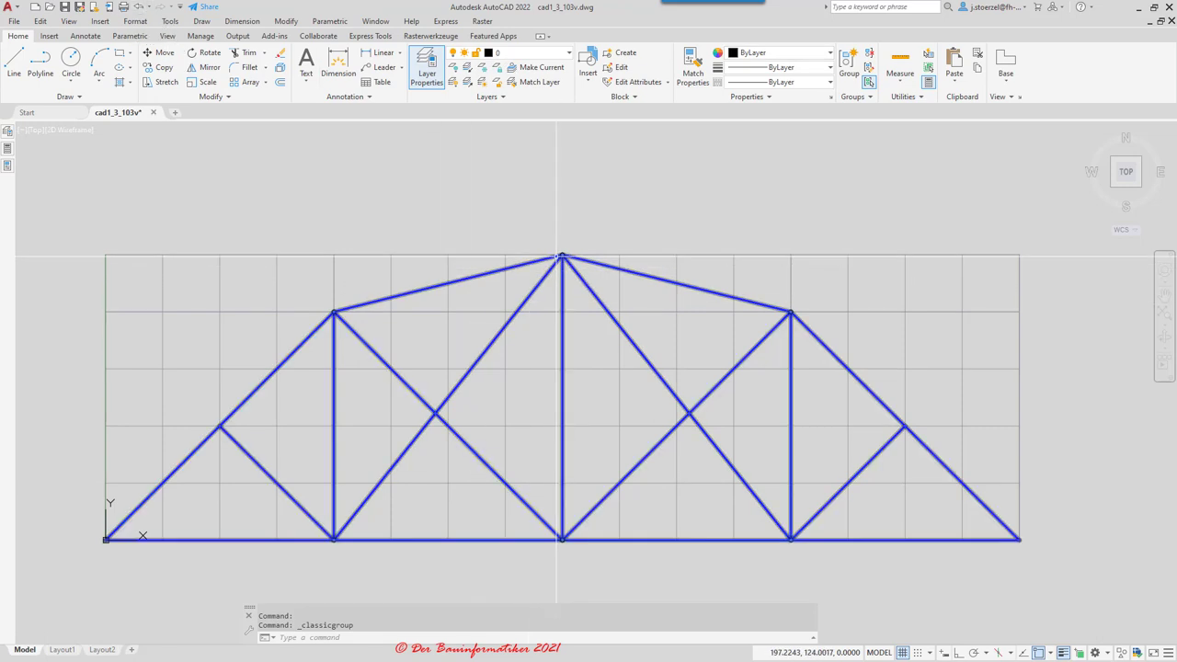
left_click(561, 260)
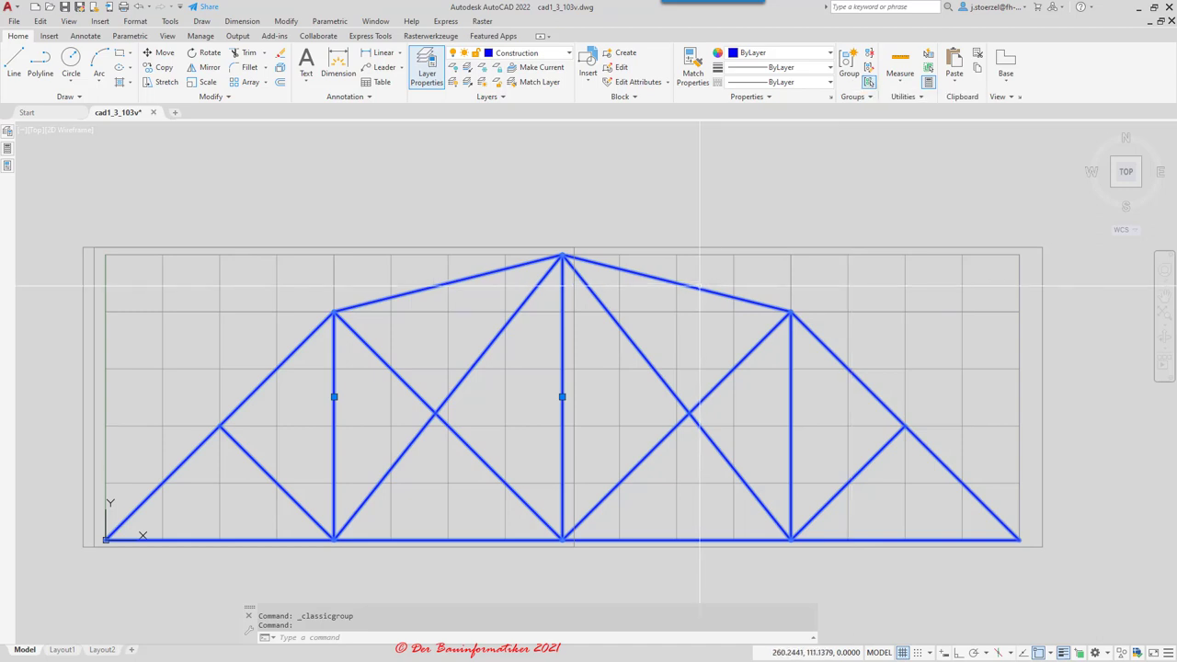
left_click(868, 54)
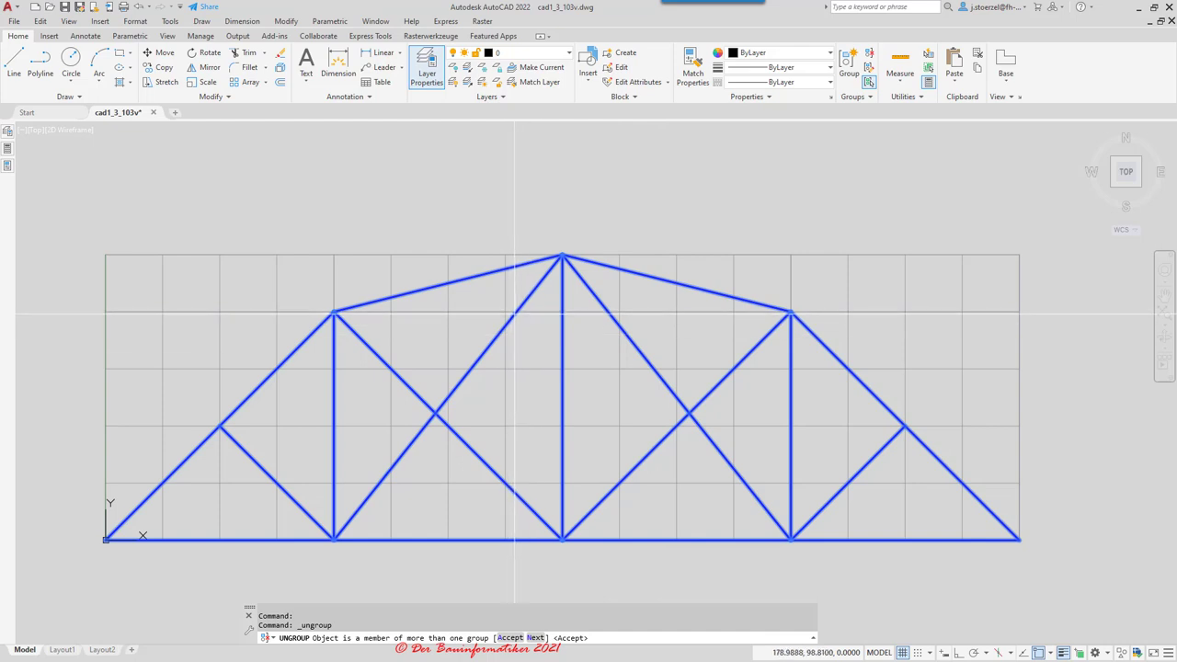
key("Escape")
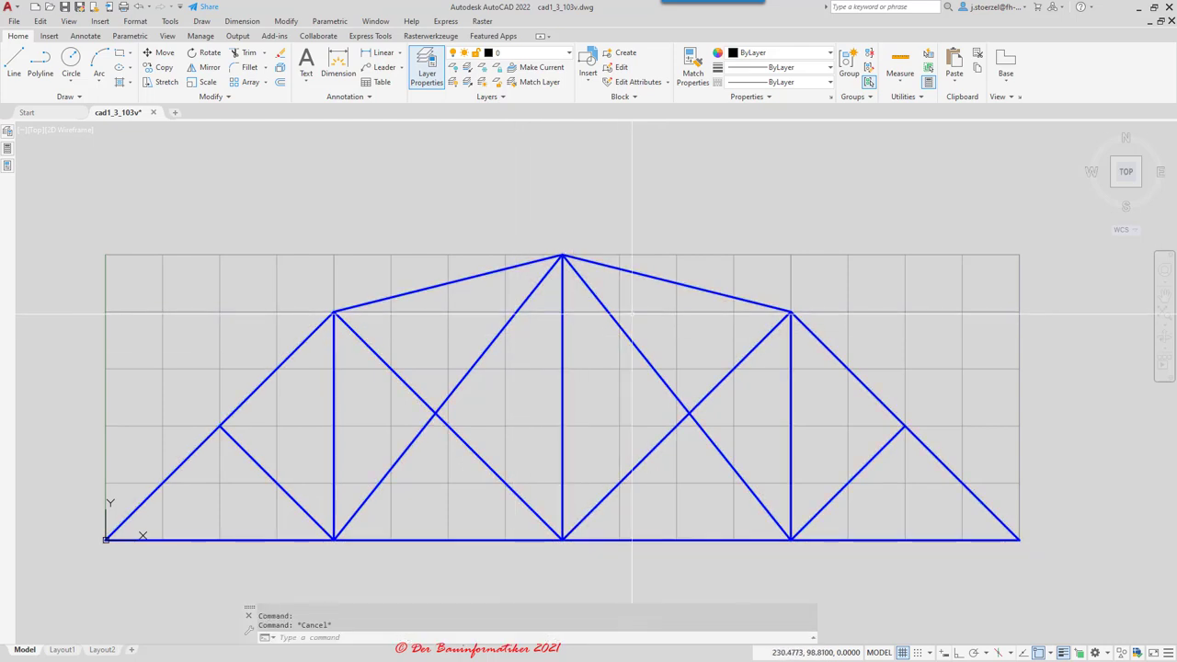
left_click(683, 286)
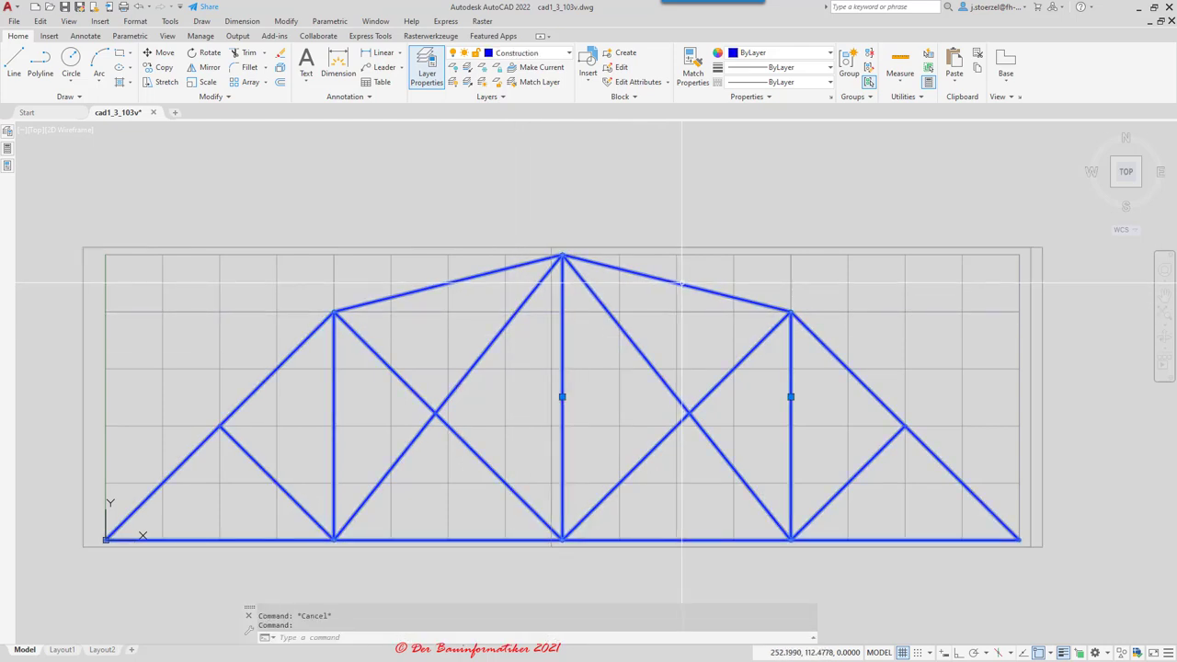
key("Escape")
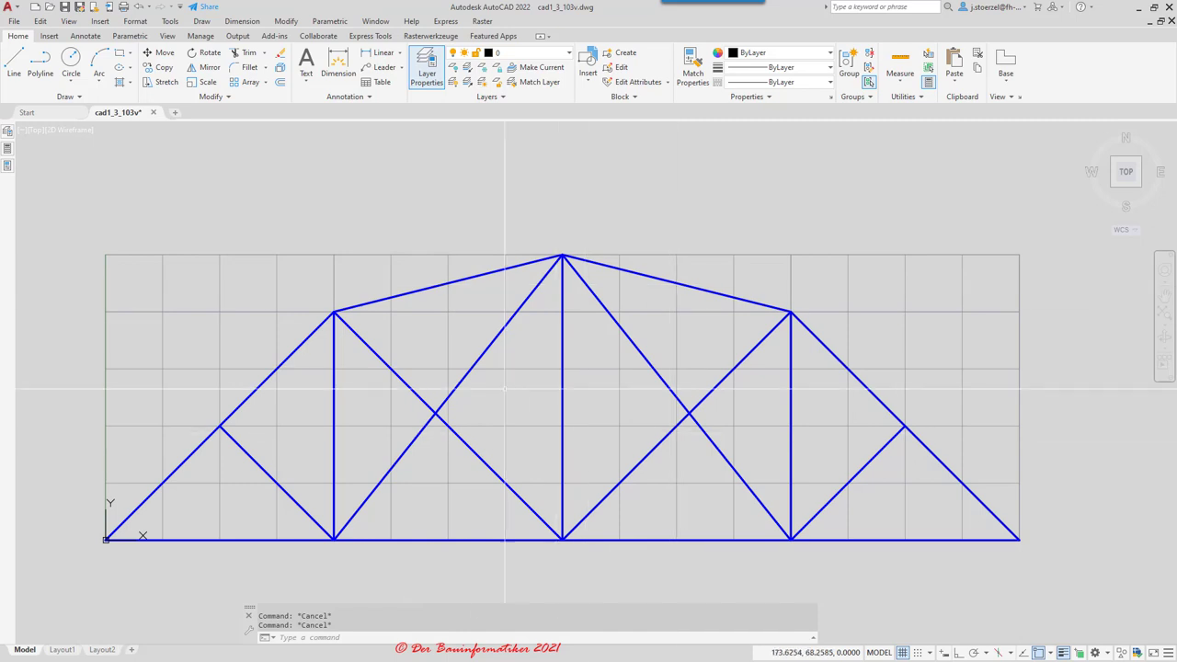
- Try to create a group named Truss from both half-trusses and the central vertical
left_click(851, 69)
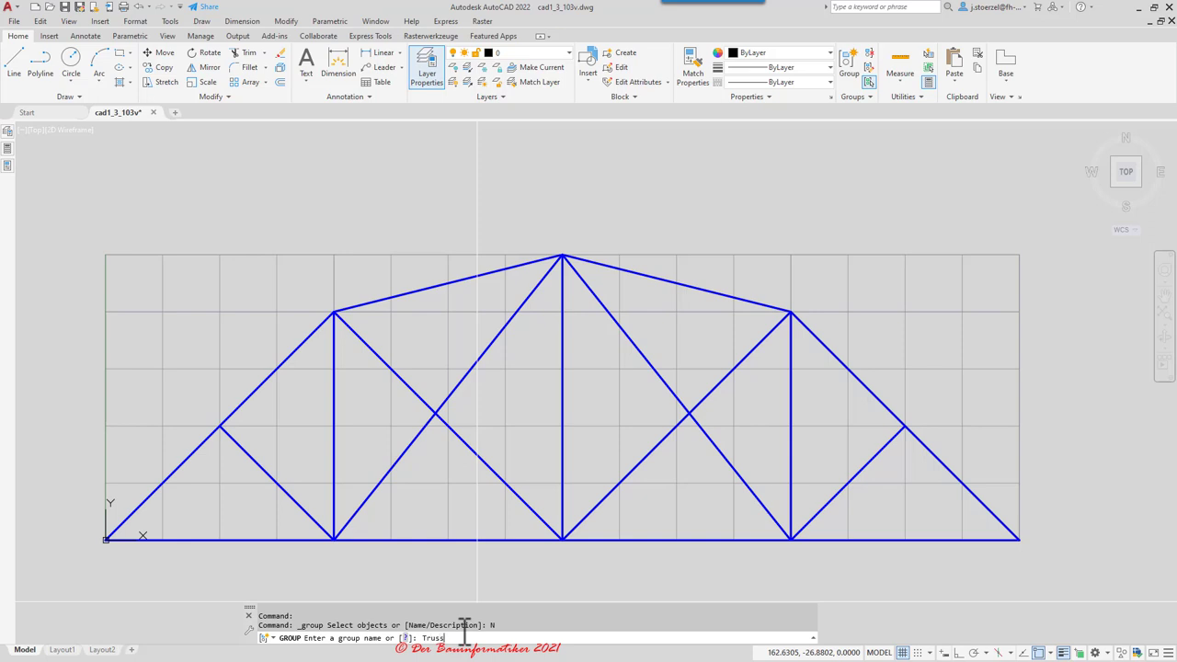
key("Return")
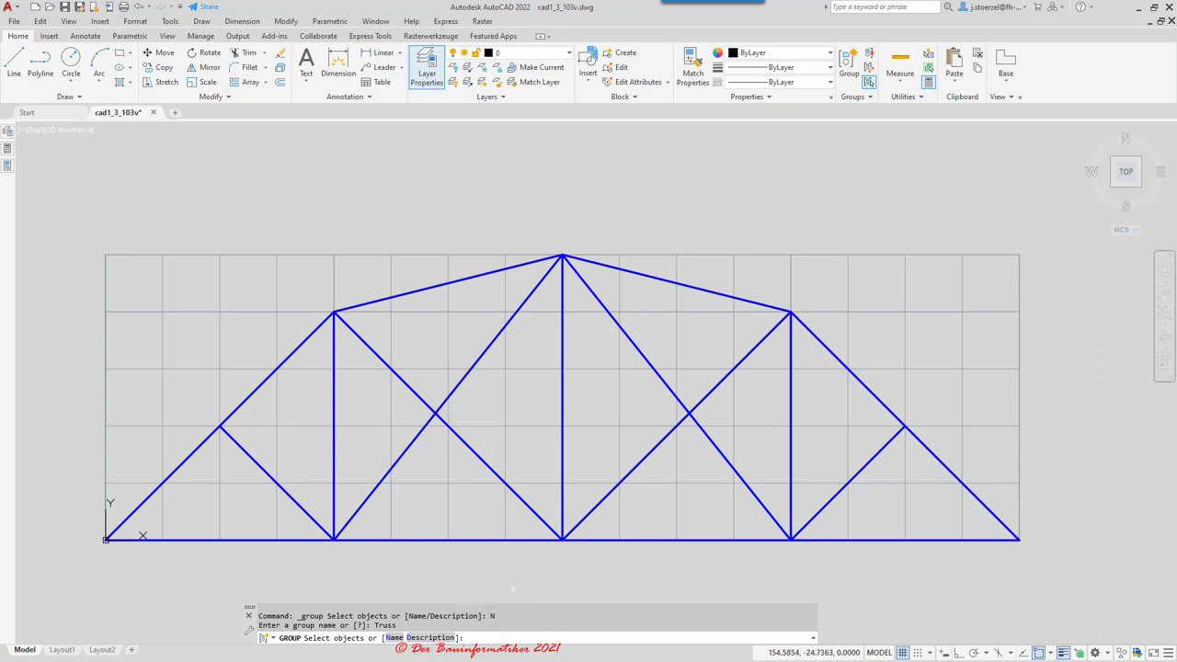
left_click(679, 572)
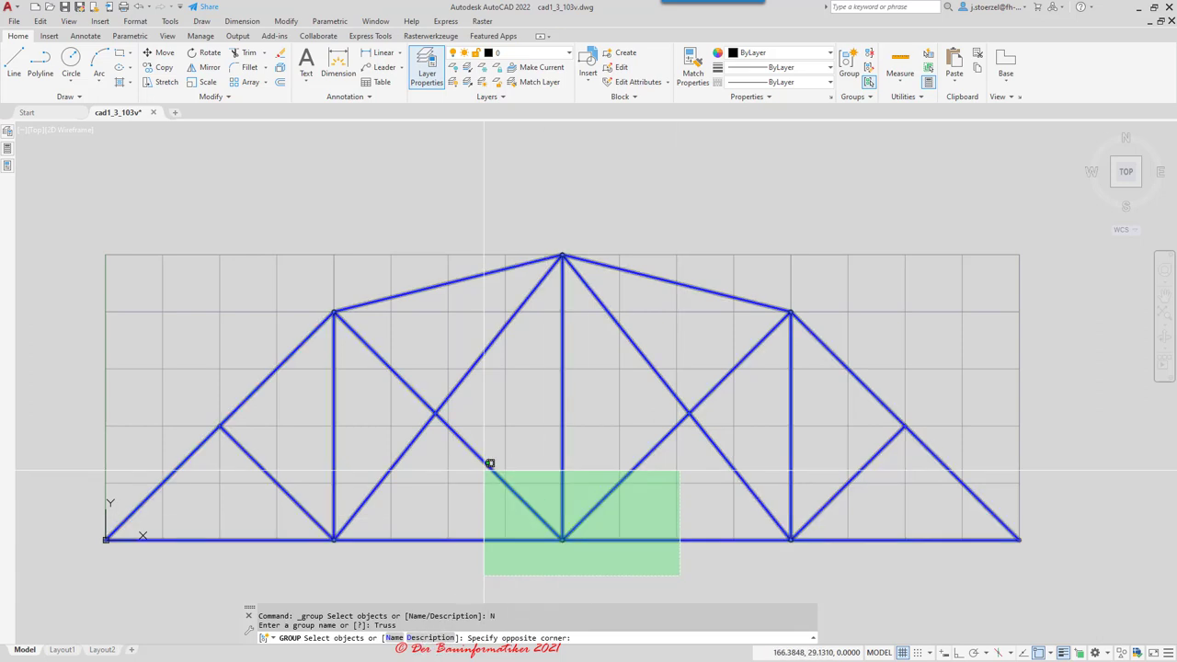
left_click(453, 454)
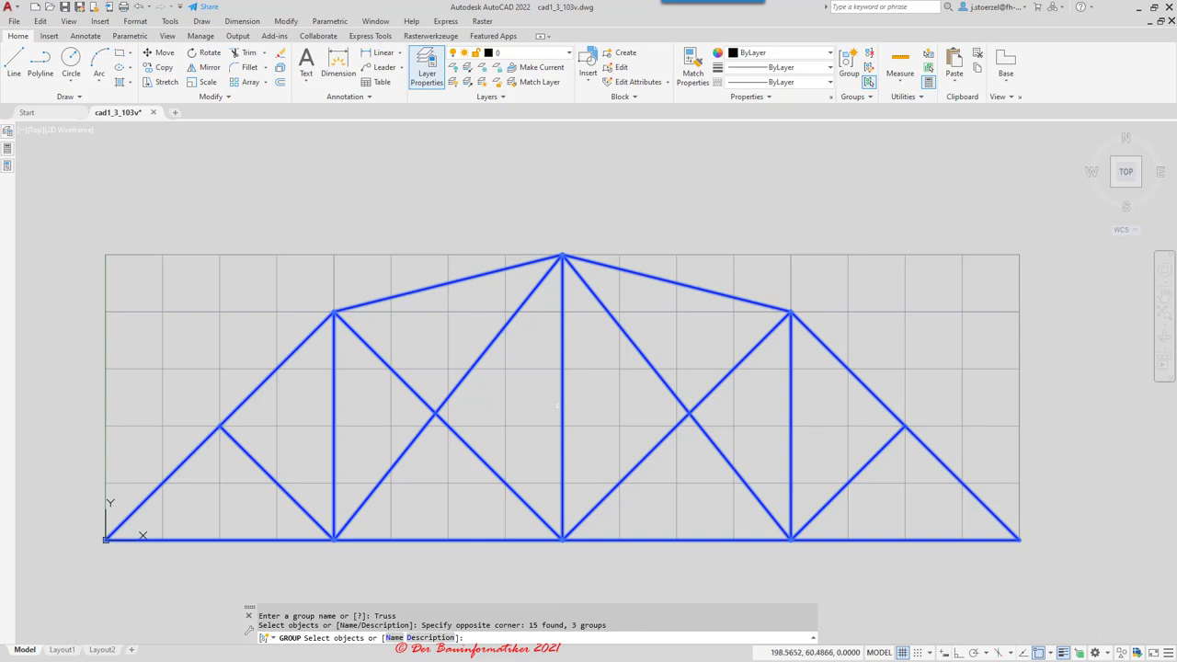
key("Return")
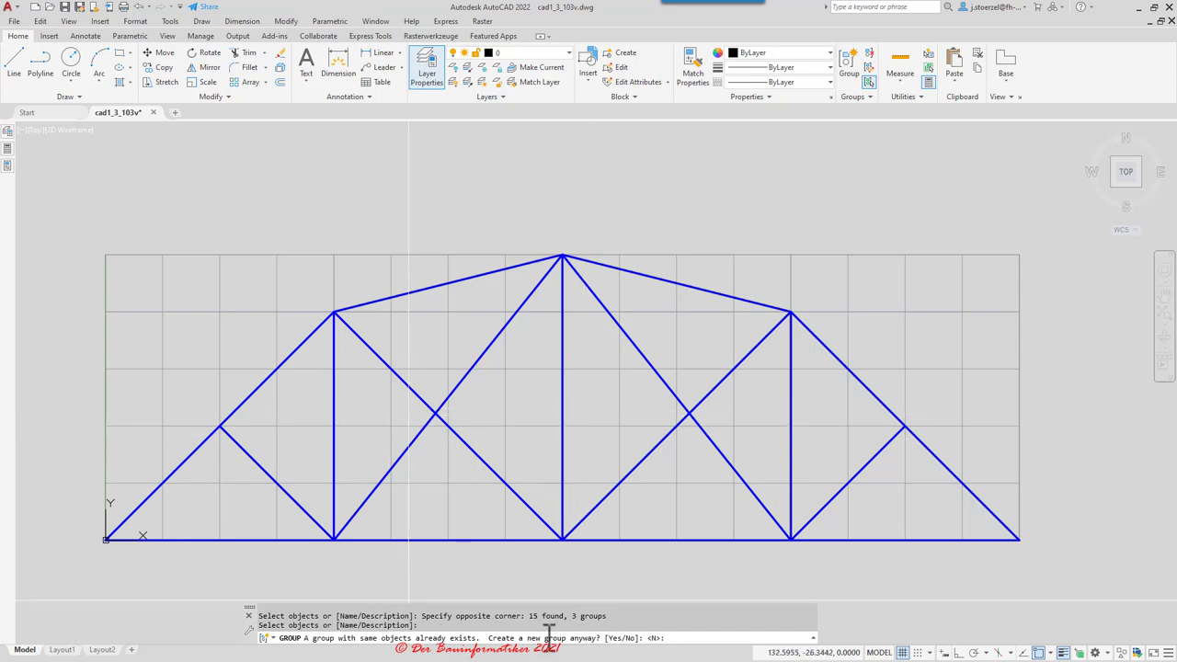
key("Escape")
key("Escape")
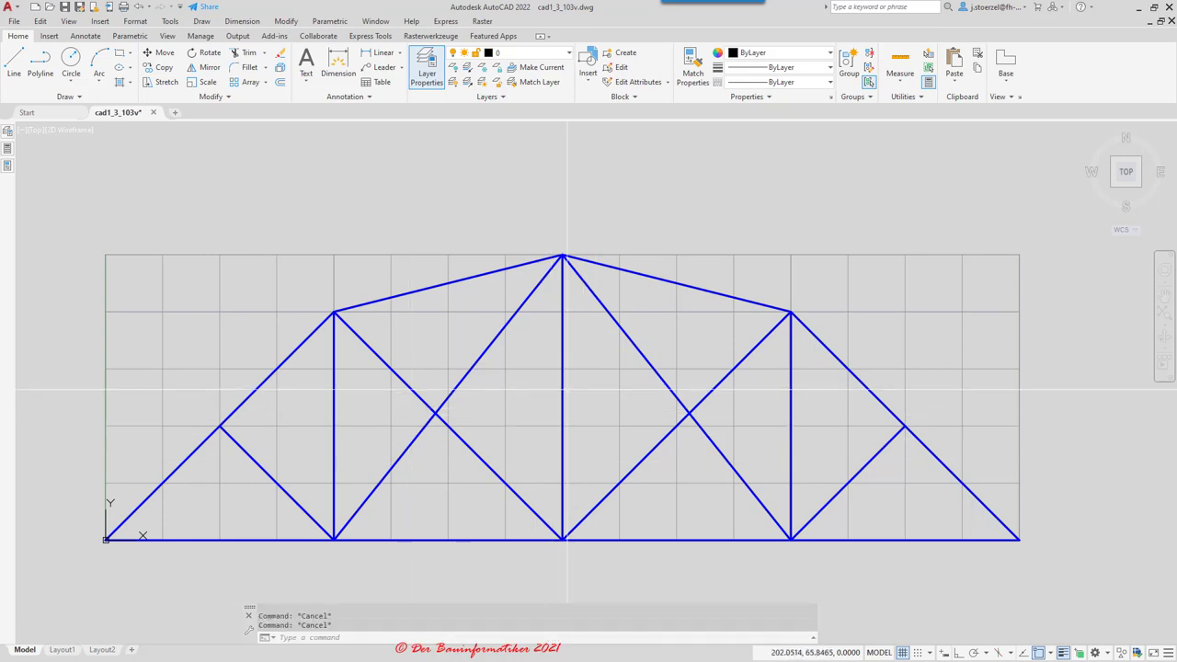
- Ungroup the unnamed whole-truss group by selecting it at the central vertical, and check the remaining groups in the Group Manager
left_click(561, 377)
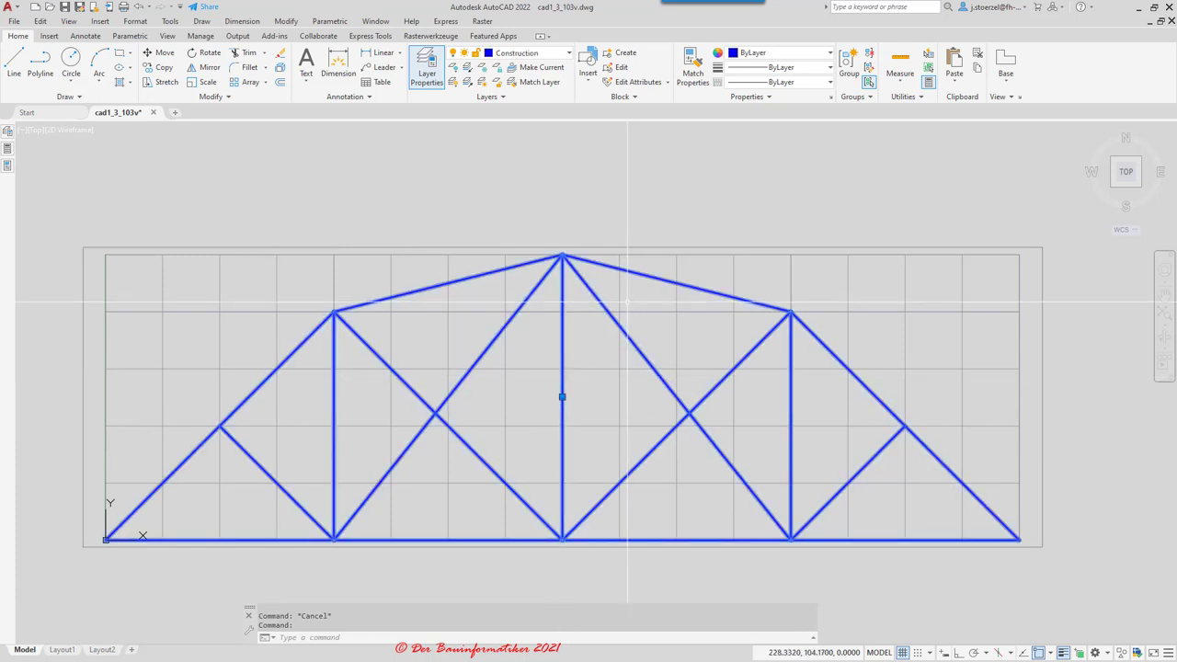
left_click(867, 55)
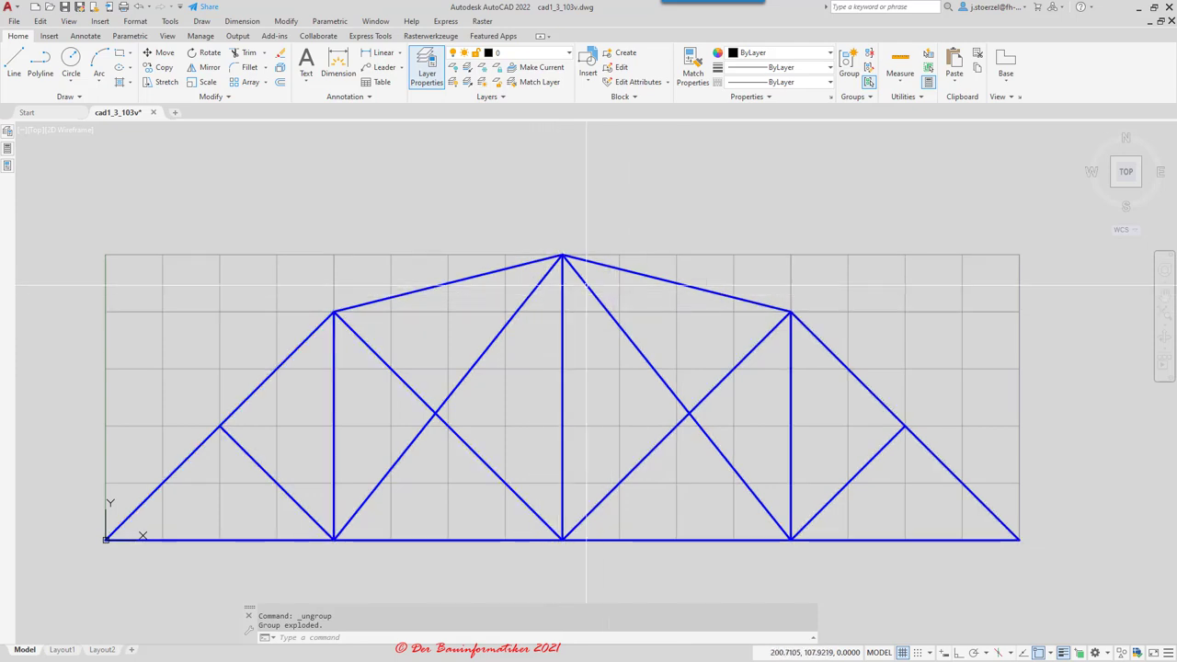
left_click(864, 97)
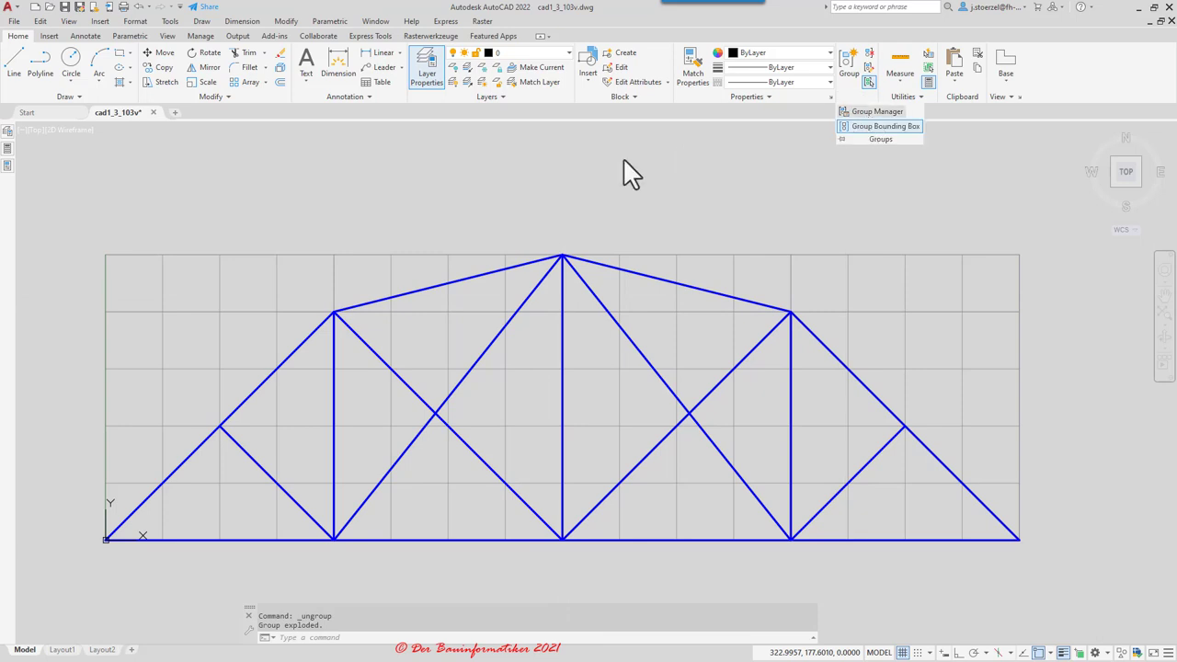
key("Escape")
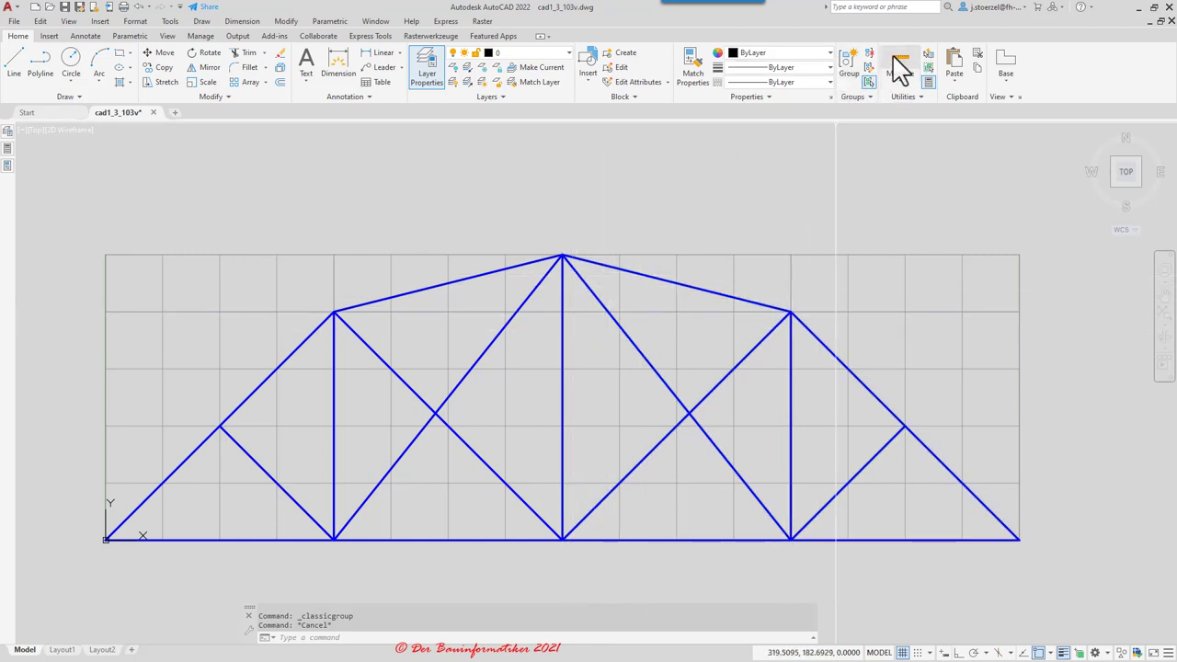
- Create a group named Truss containing both half-trusses and the central vertical
left_click(850, 76)
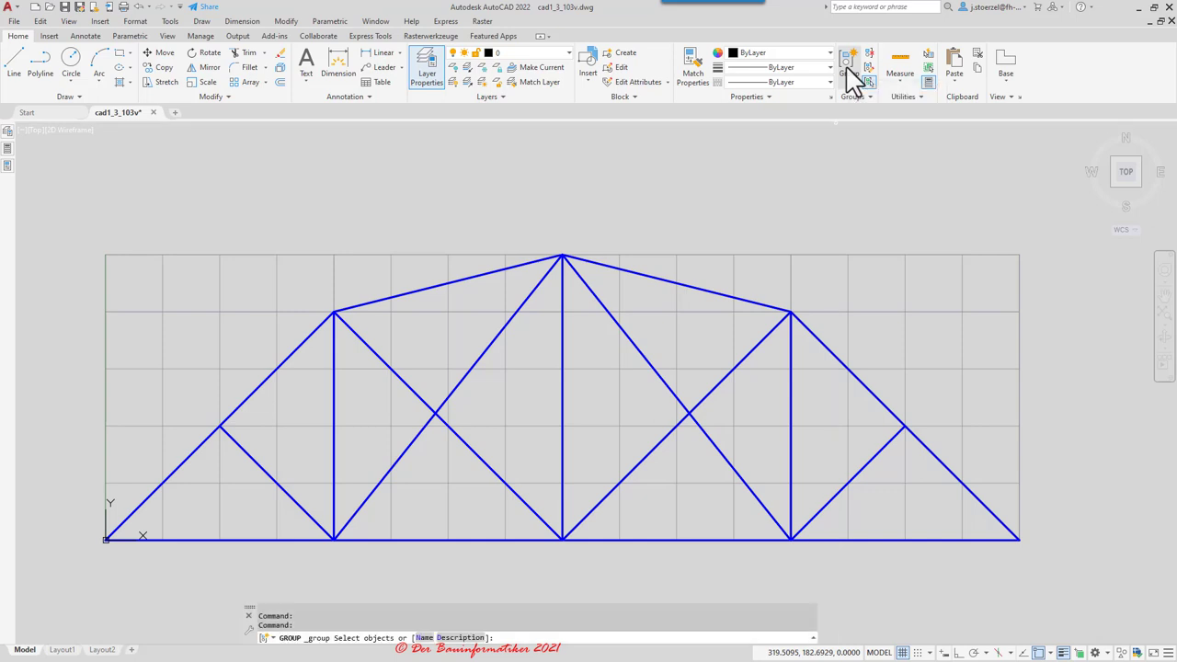
left_click(423, 637)
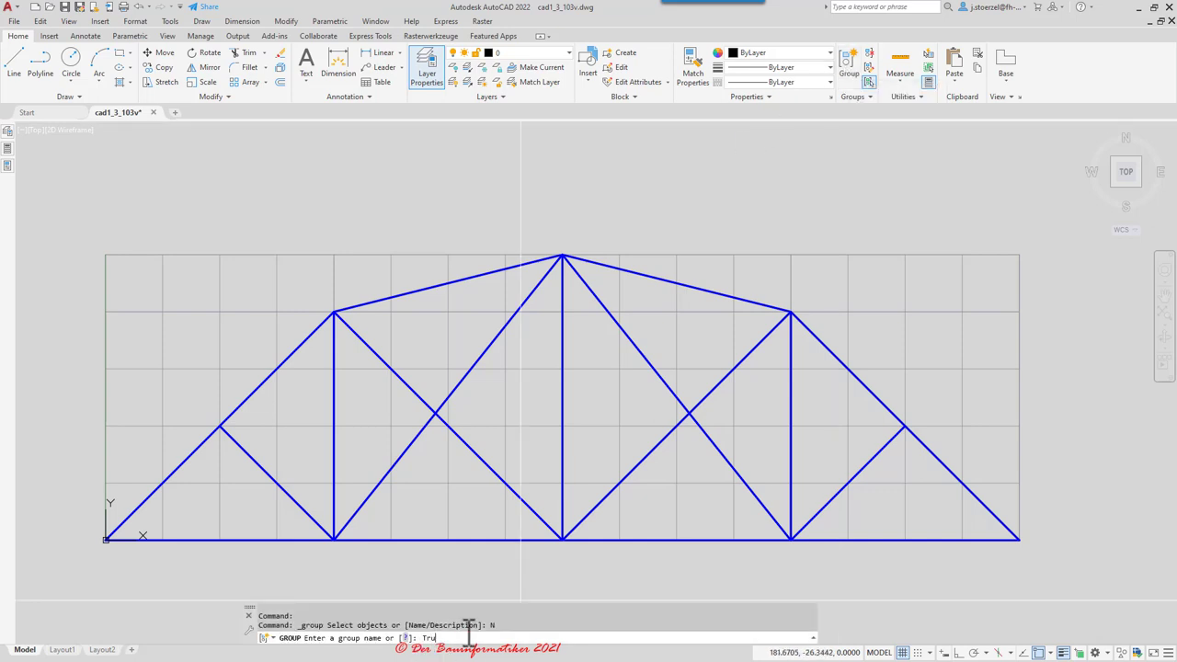
key("Return")
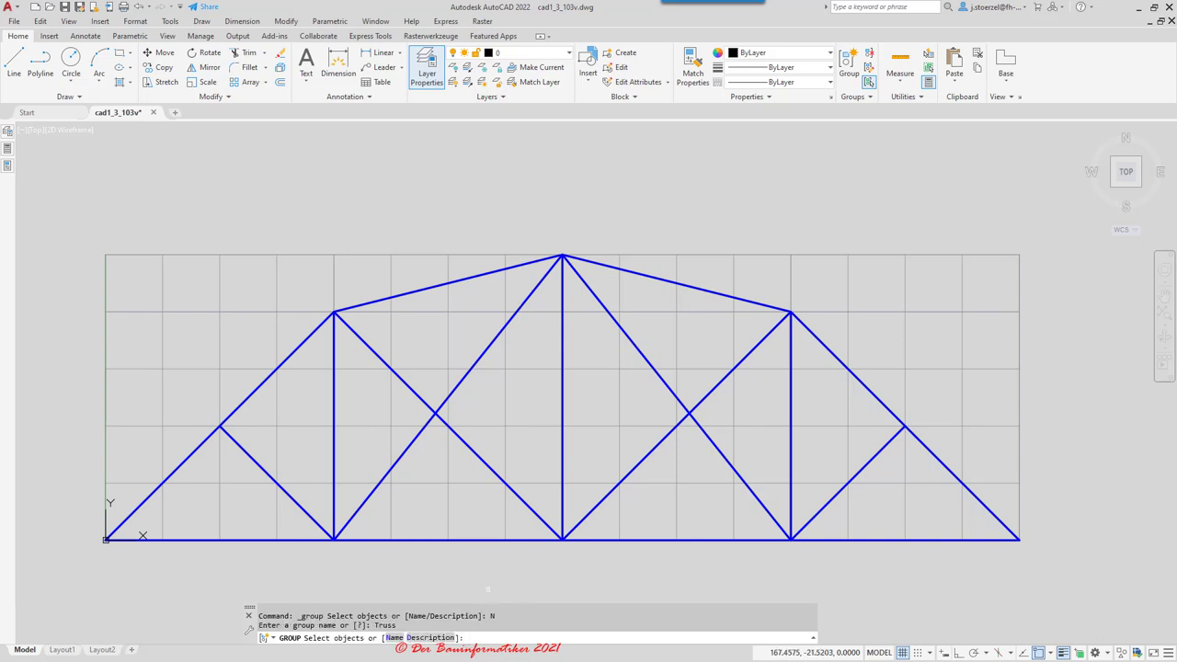
left_click(617, 566)
left_click(524, 496)
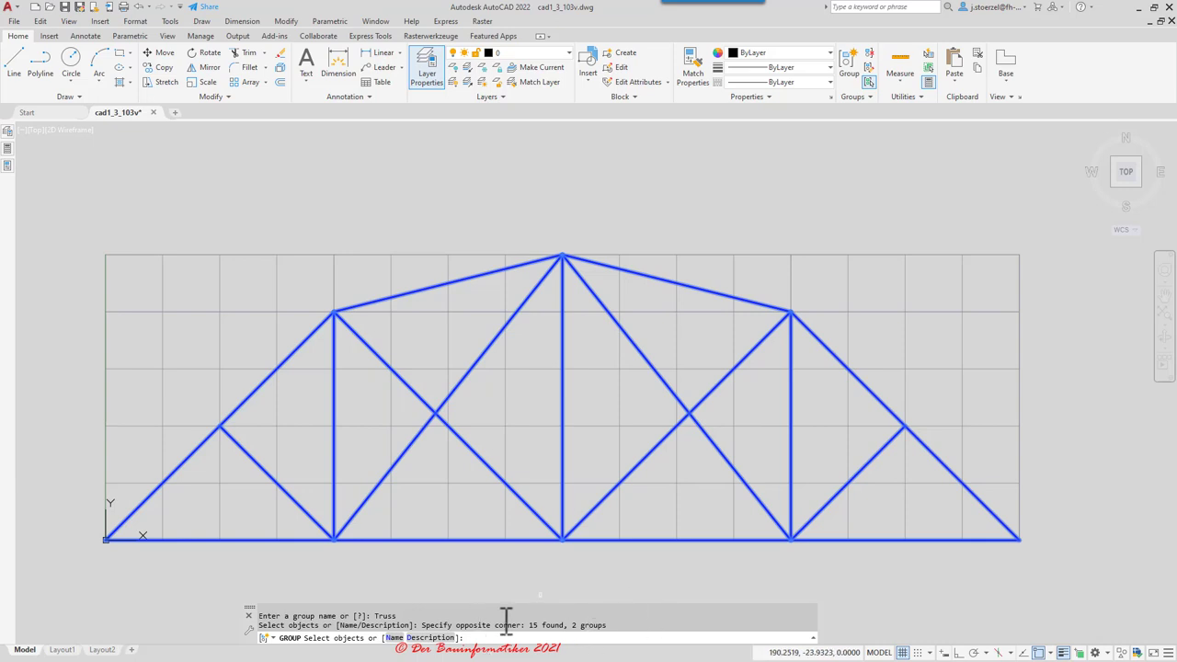
key("Return")
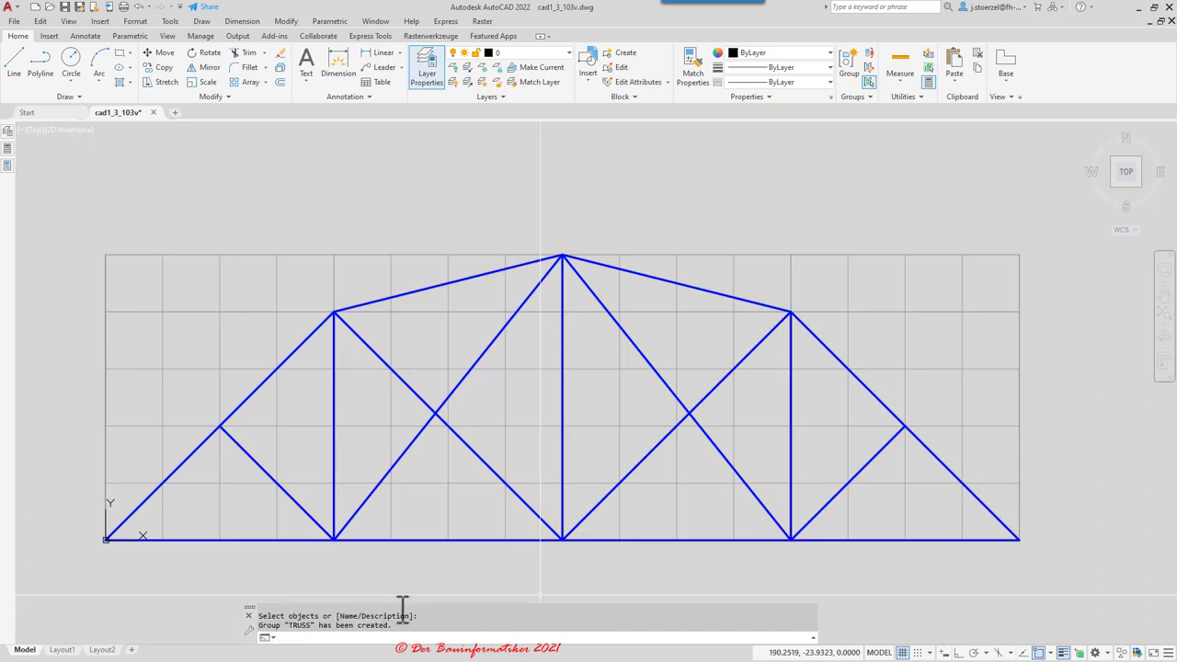
- Highlight the members of the TRUSS group from the Group Manager, and close the manager without changes
left_click(867, 97)
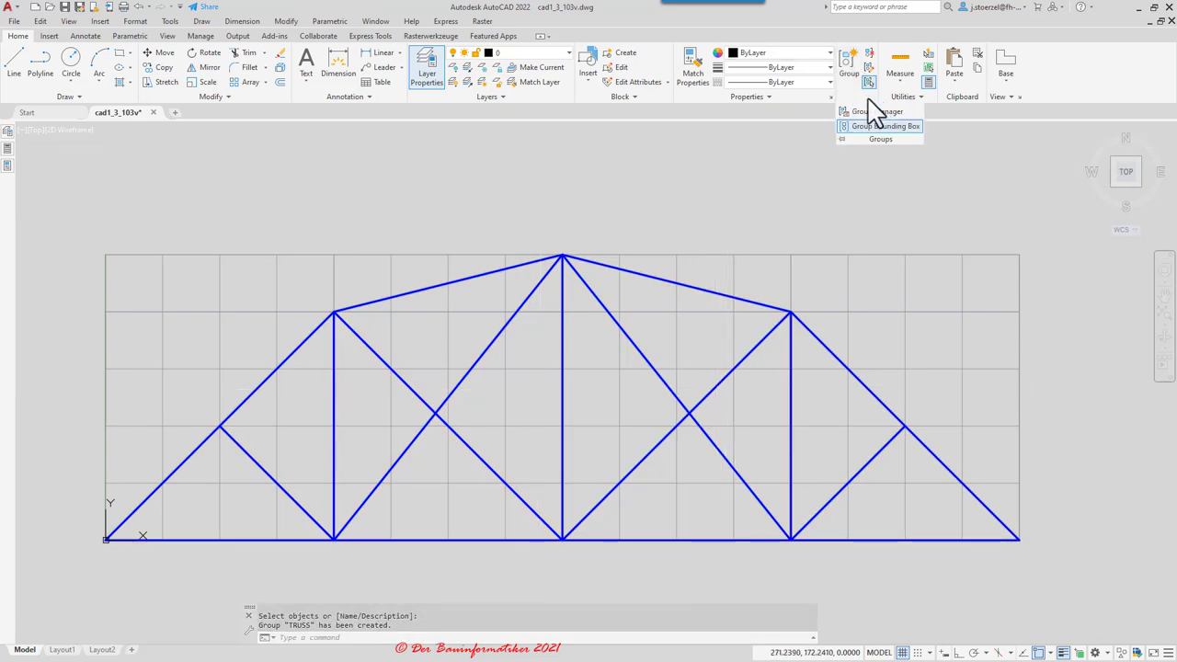
left_click(873, 111)
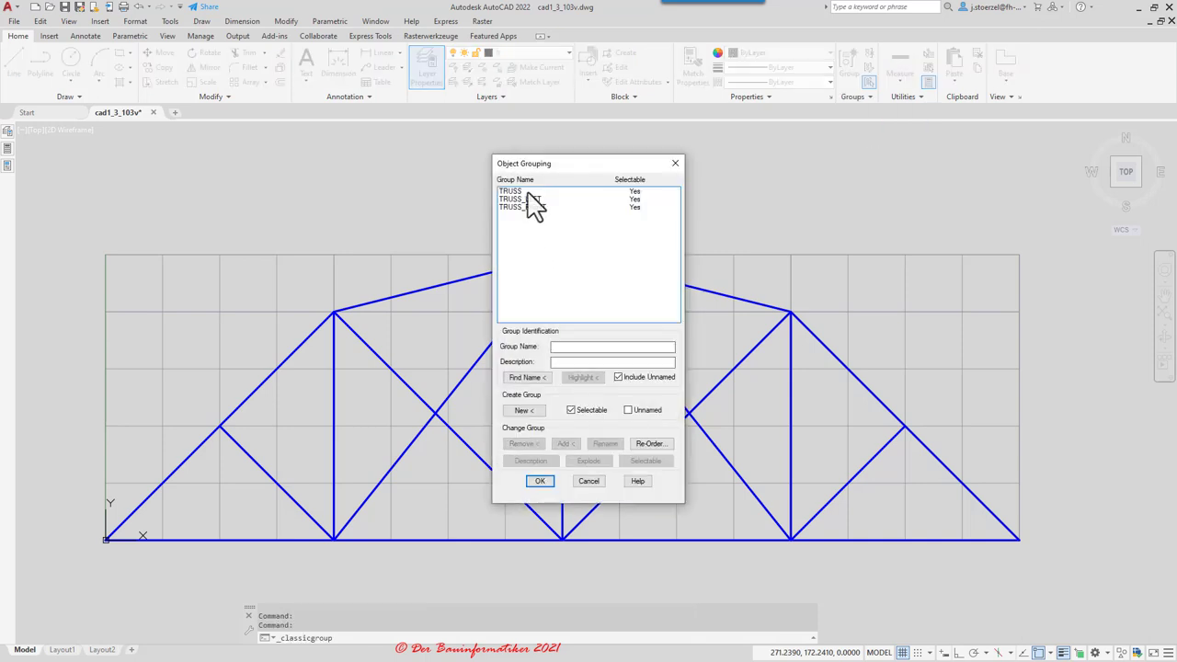
left_click(515, 191)
left_click_drag(598, 166, 1052, 132)
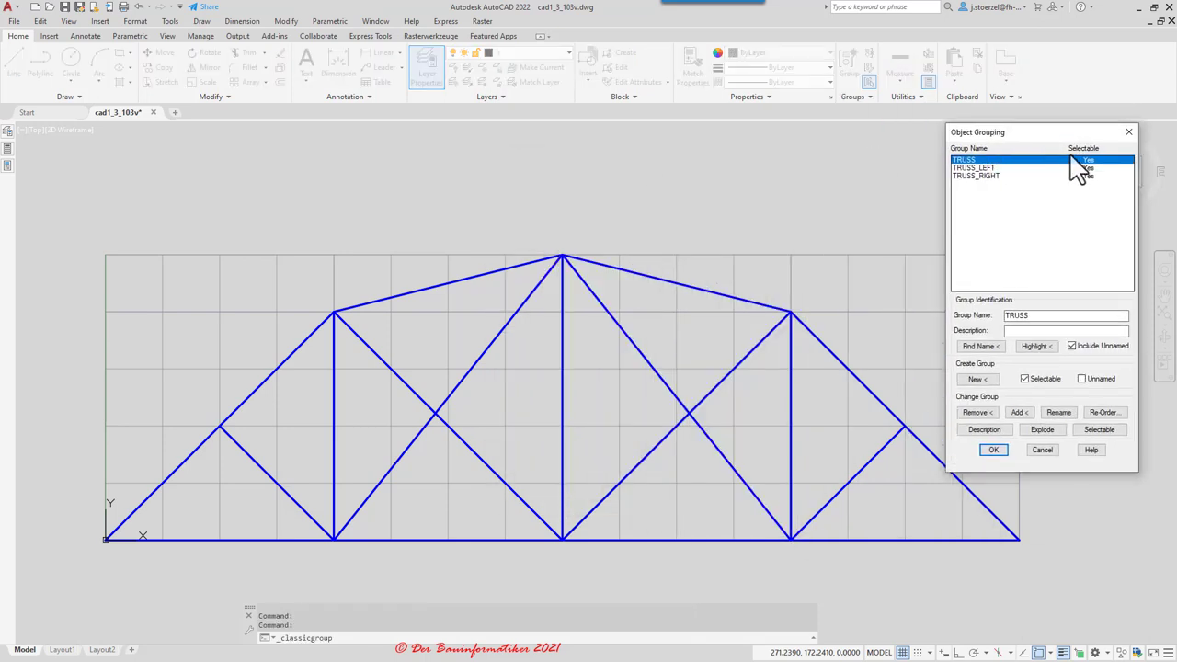
left_click(1044, 350)
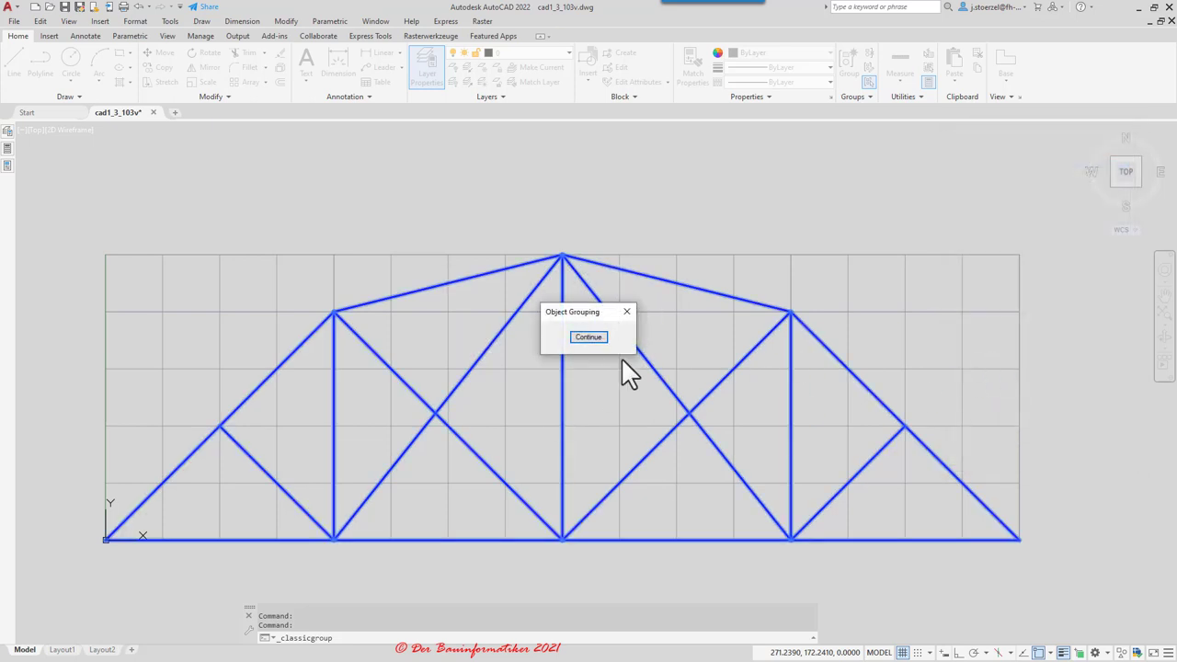
left_click(591, 338)
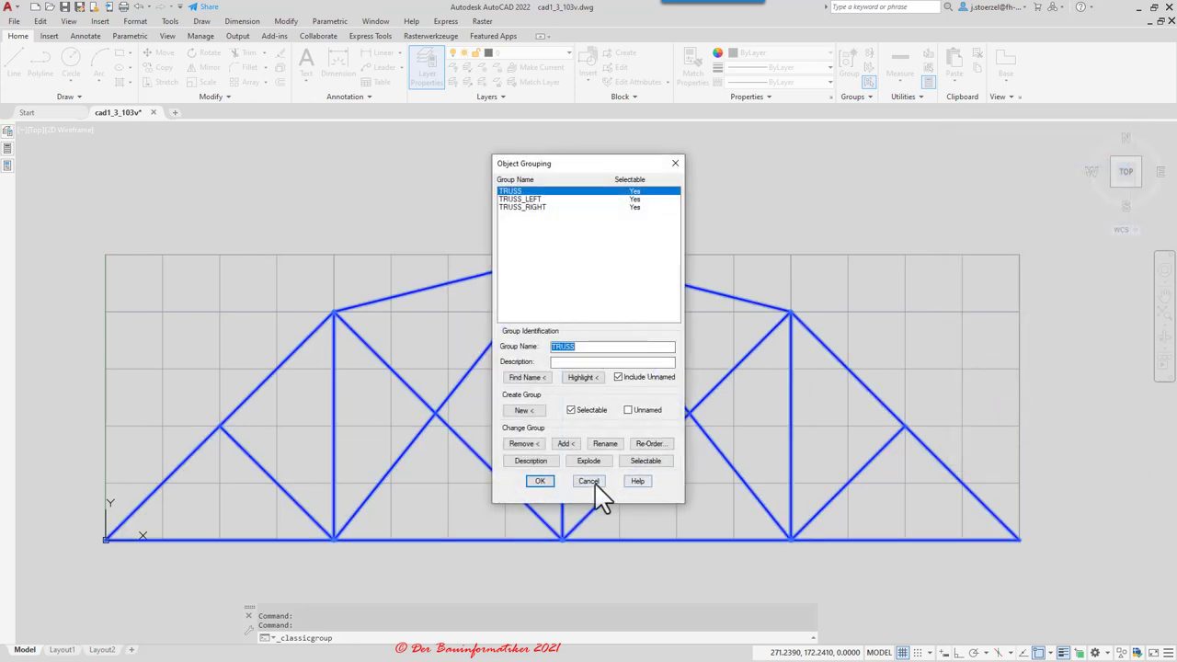
left_click(589, 481)
- Try moving the whole TRUSS group off the template grid by its central grip, and undo the move
left_click(577, 428)
left_click(555, 432)
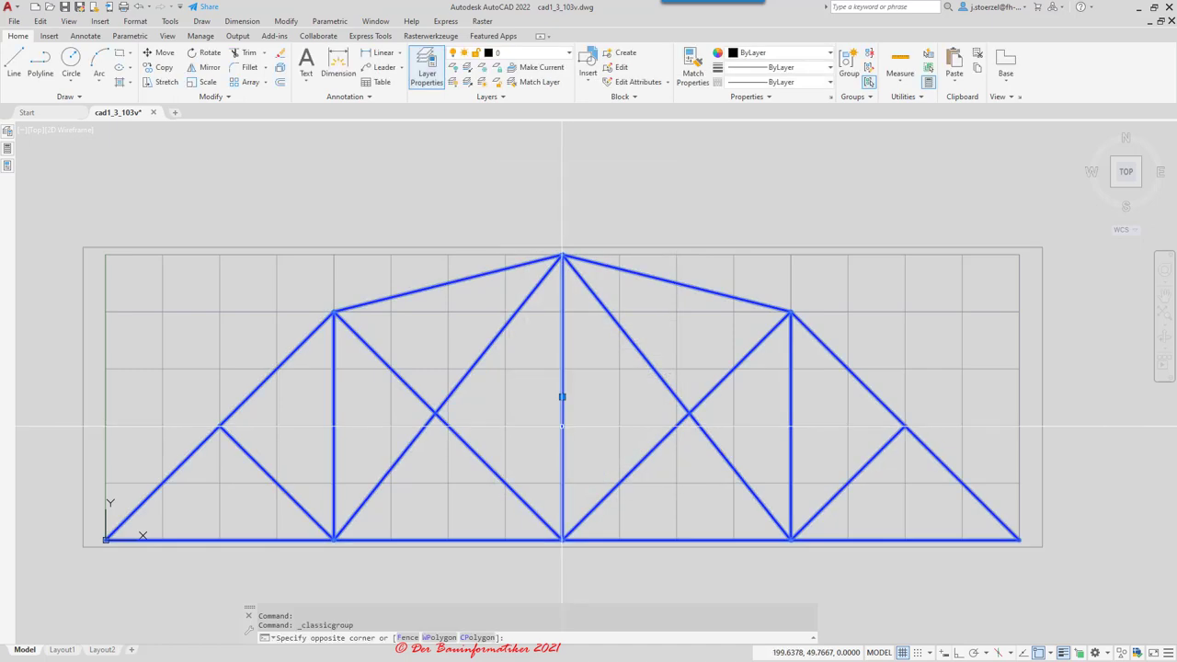
left_click(561, 397)
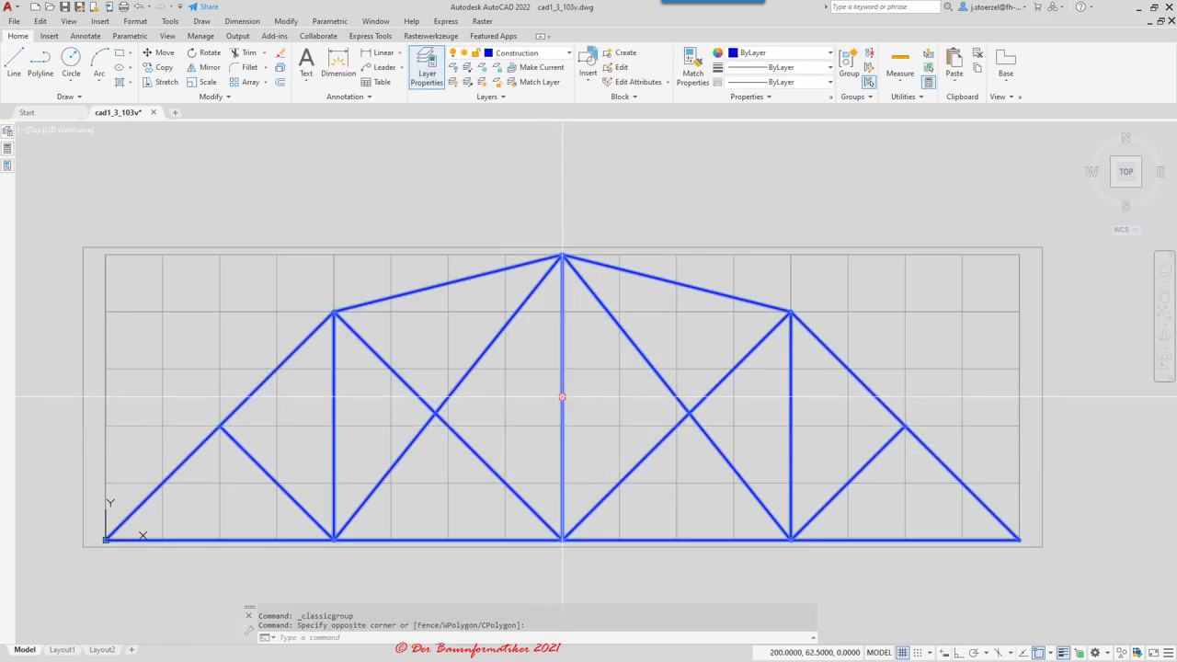
scroll(710, 304, "down", 6)
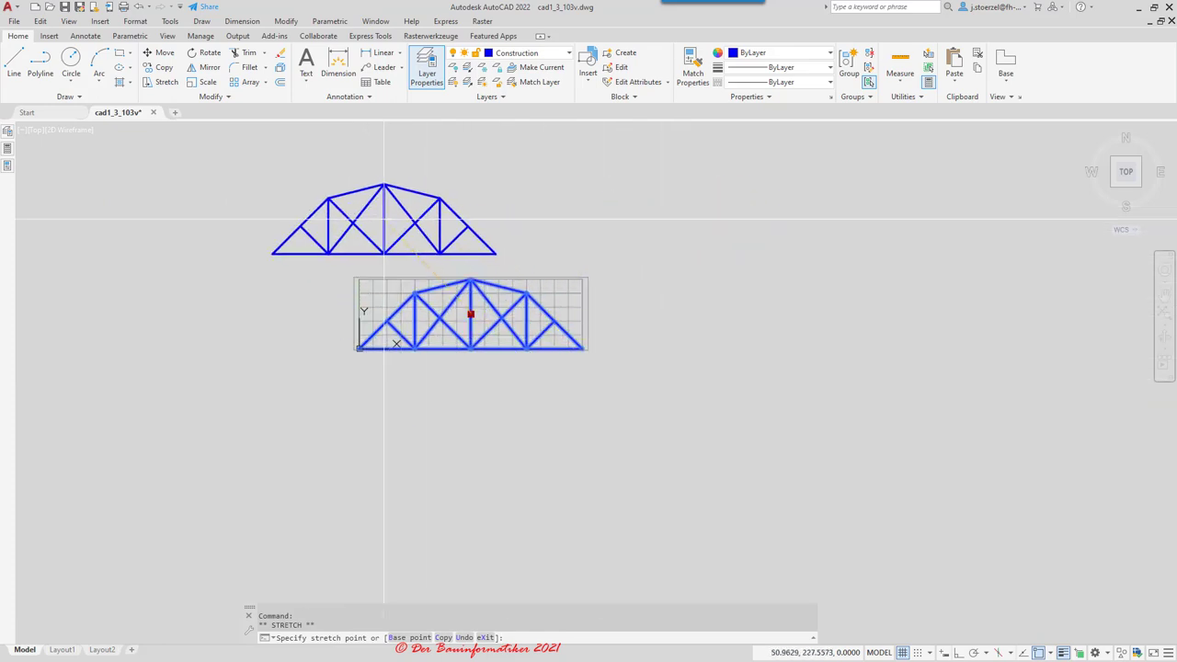
left_click(337, 235)
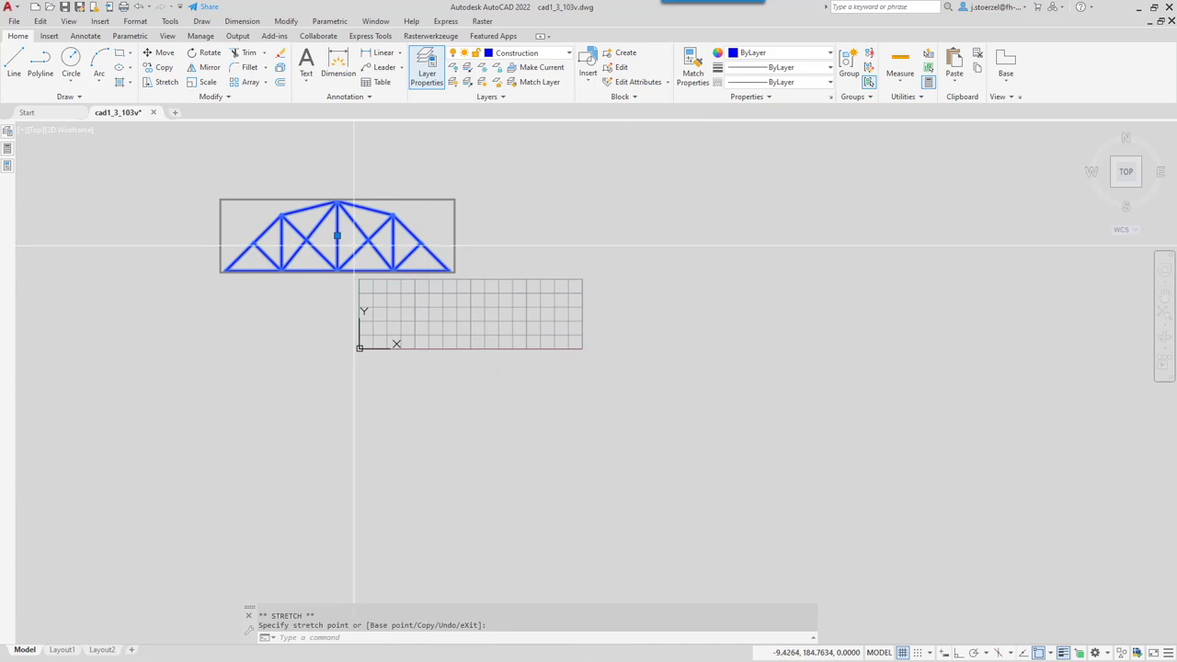
left_click(138, 7)
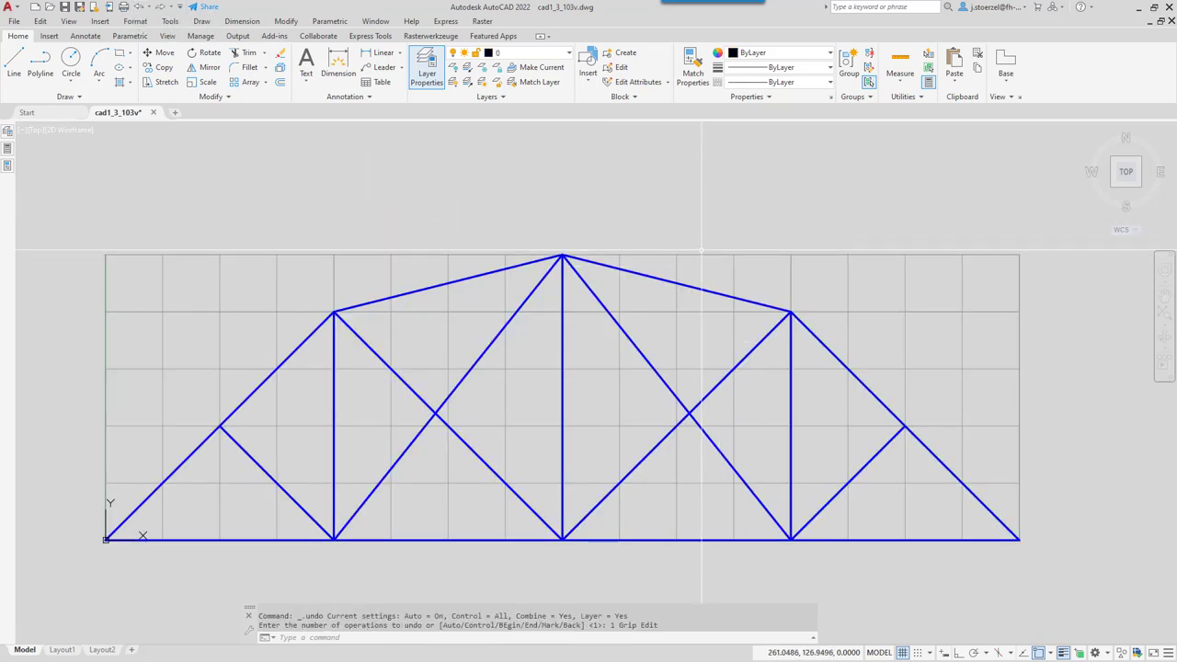
key("Escape")
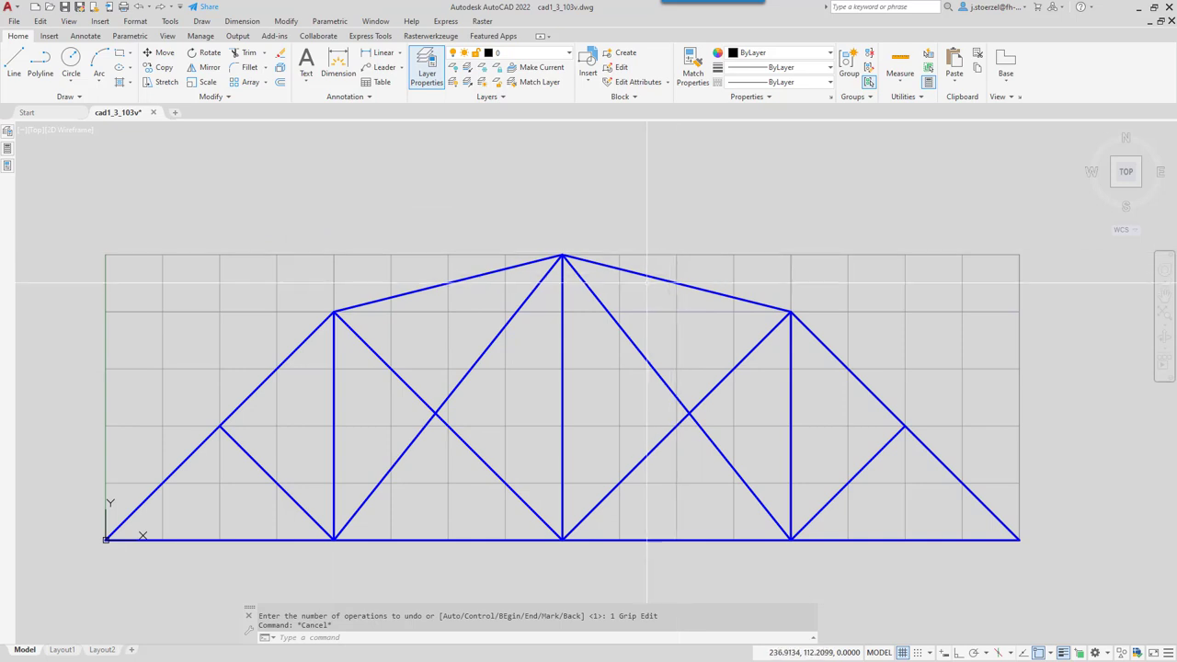
key("ctrl+a")
key("Escape")
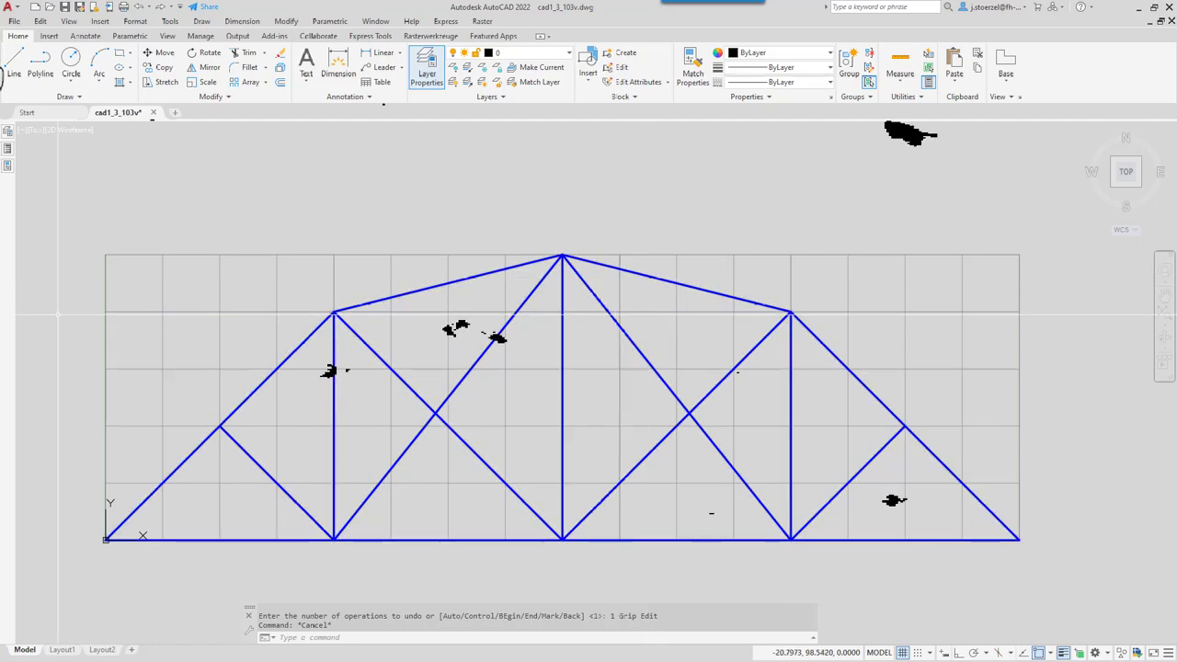